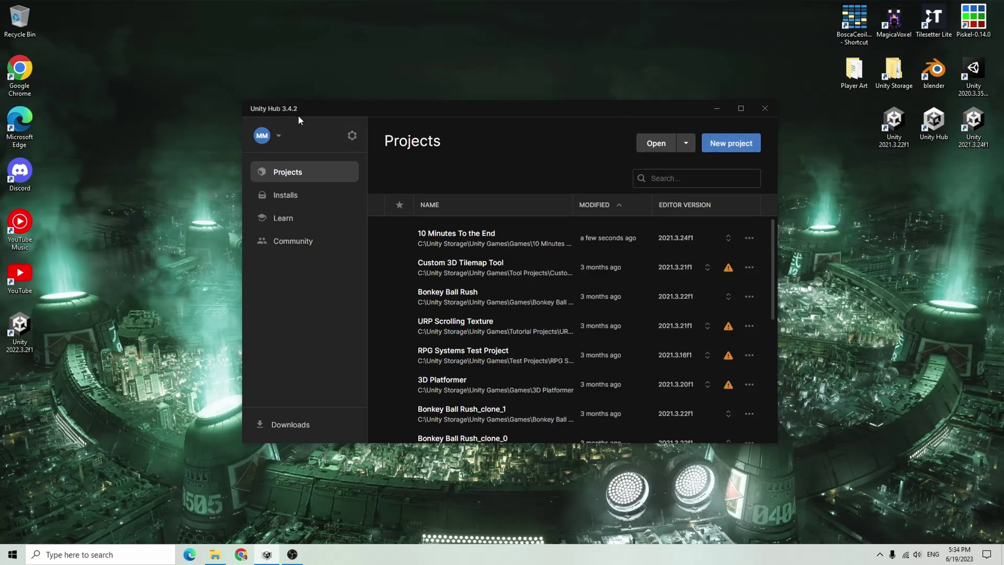
# - Start a new 3D project named 'TwoPointFive D Tutorial' and bring up its location chooser
pyautogui.click(748, 145)
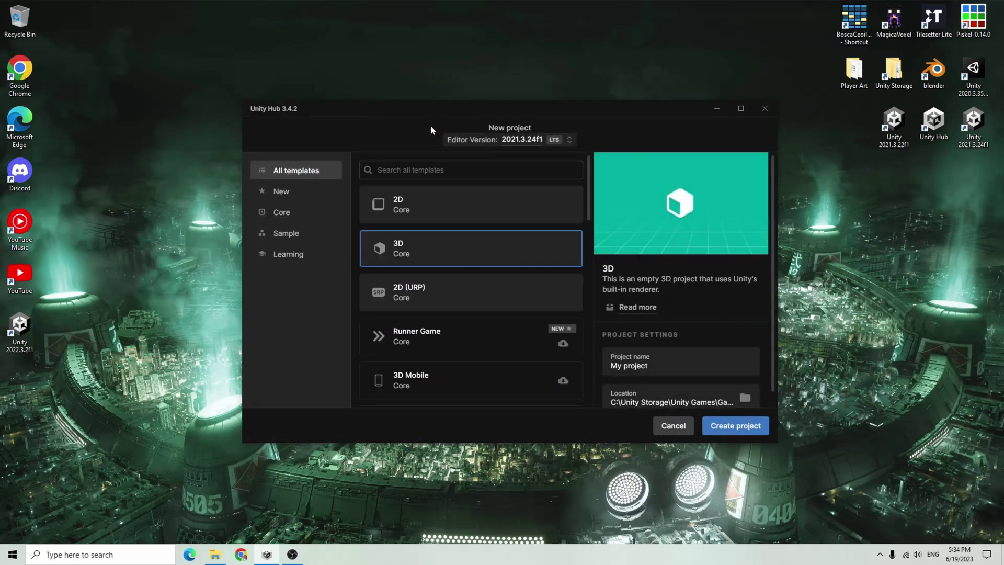
pyautogui.scroll(-1, 726, 260)
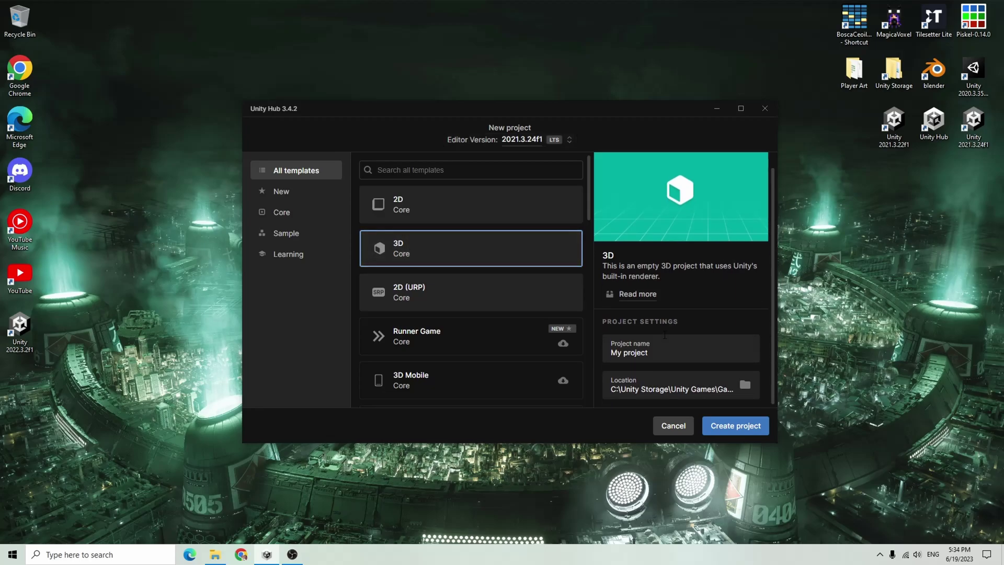
pyautogui.click(676, 346)
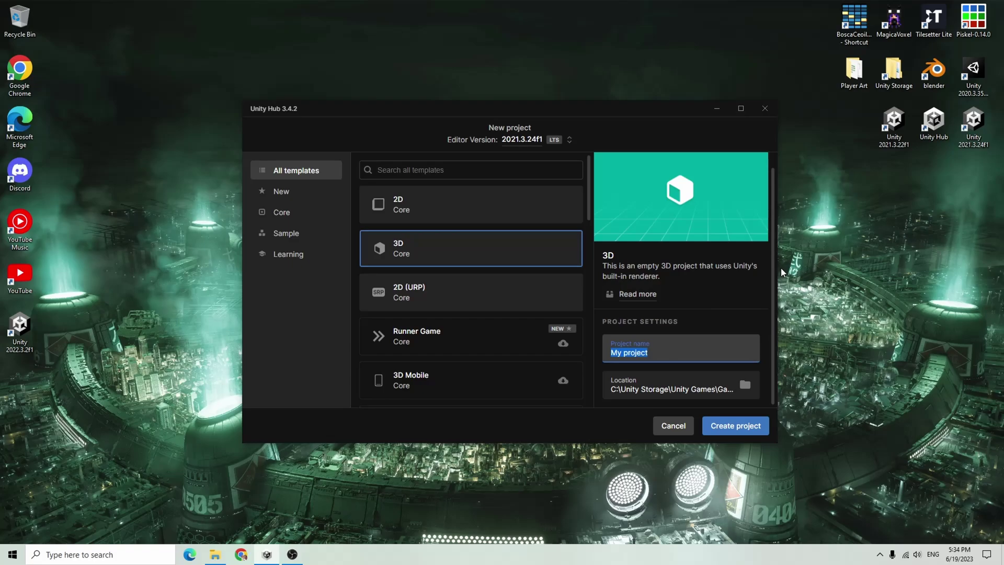
pyautogui.write('TwoPointFive D Tutorial')
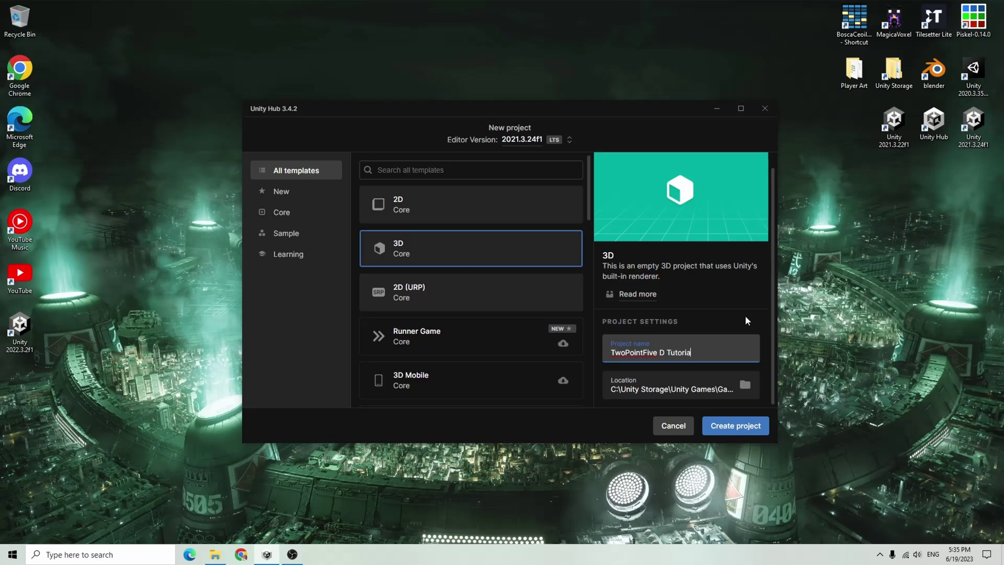
pyautogui.click(746, 386)
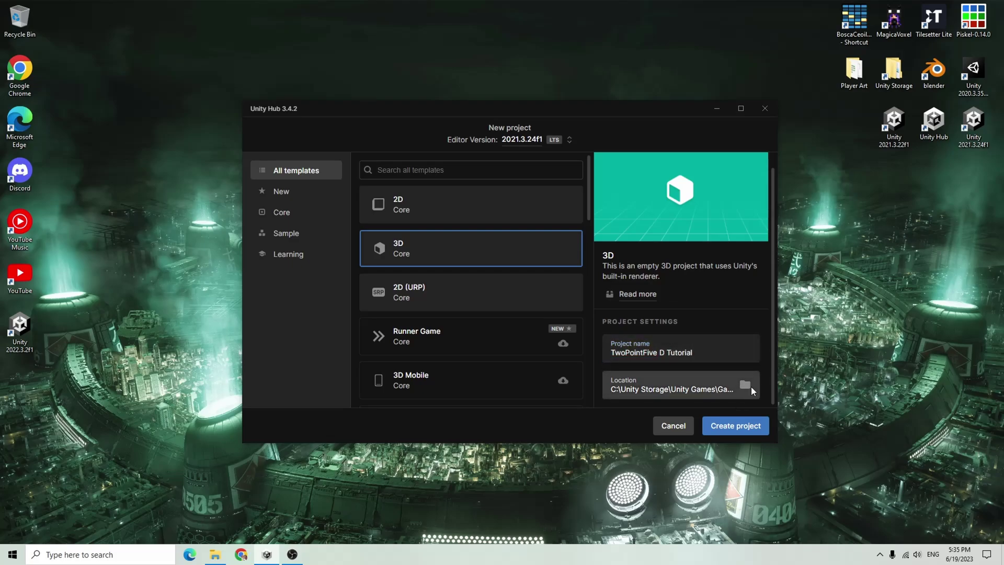
# - Set the project location to Unity Storage\Unity Games\Tutorial Projects
pyautogui.click(425, 126)
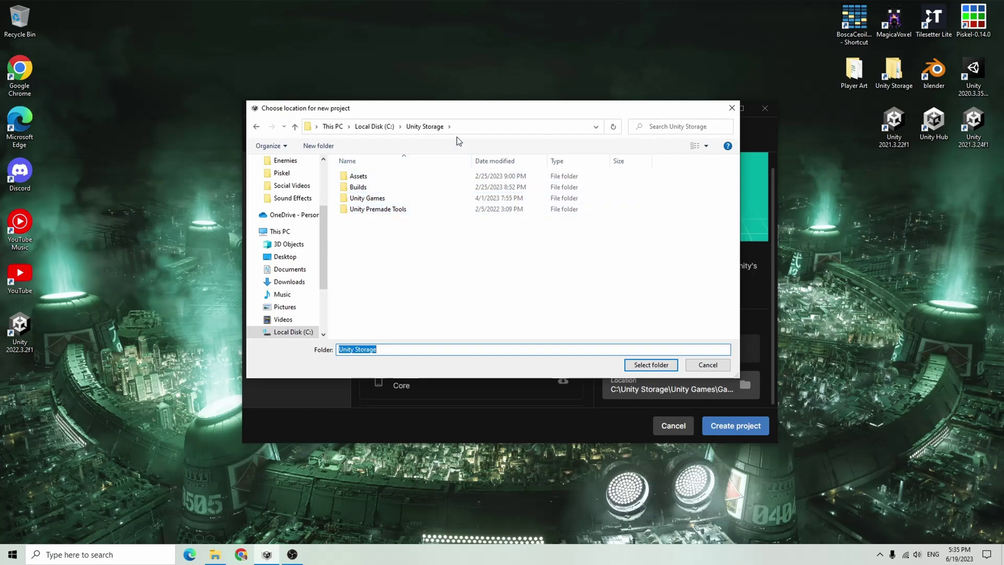
pyautogui.doubleClick(400, 198)
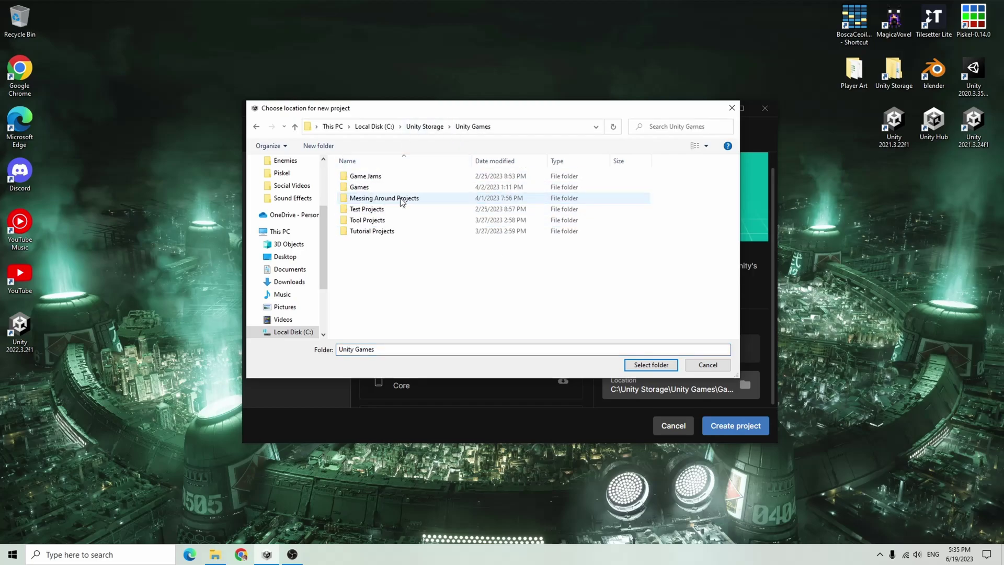
pyautogui.doubleClick(384, 232)
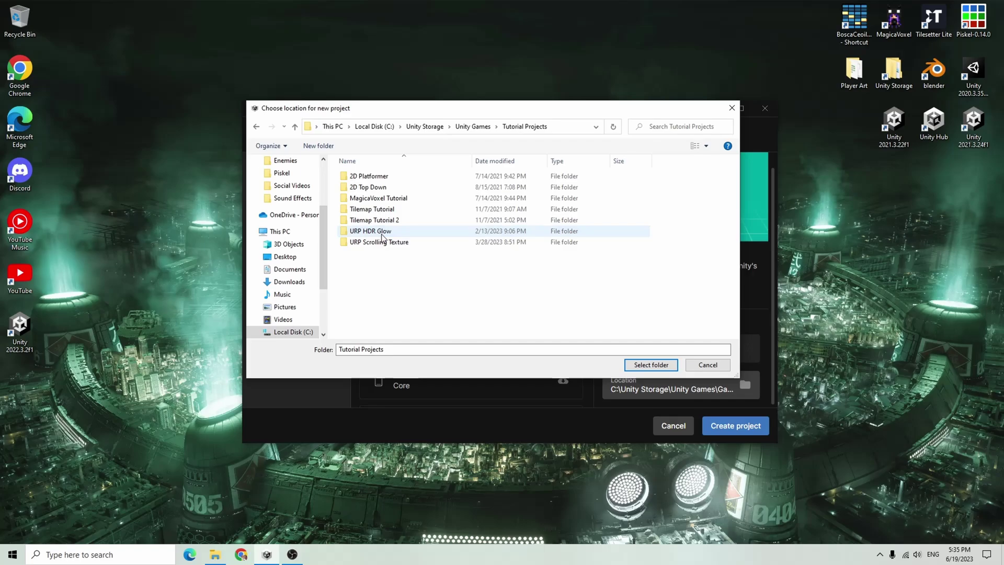
pyautogui.click(666, 368)
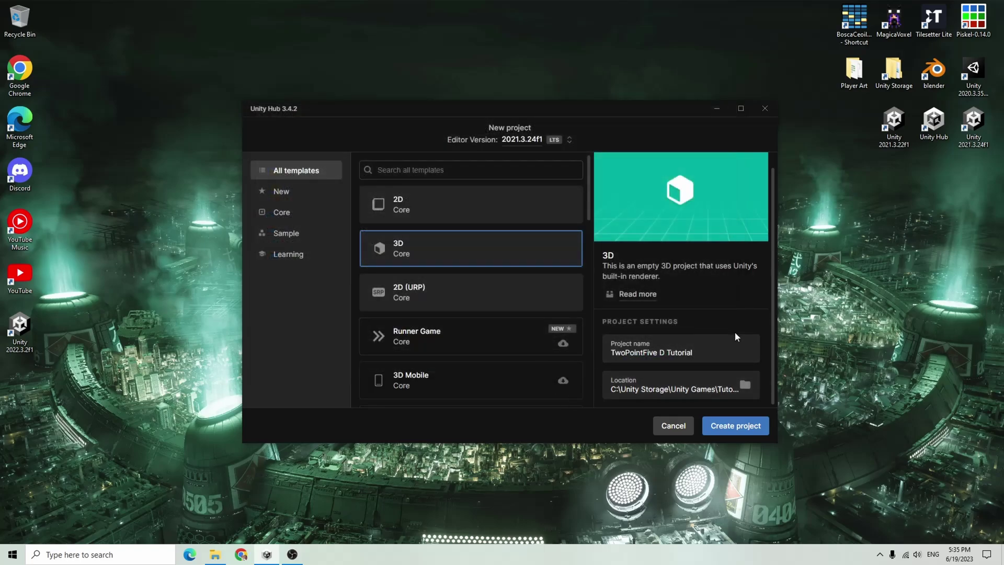
# - Choose editor version 2022.3.2f1 and create the TwoPointFive D Tutorial project
pyautogui.scroll(-3, 493, 303)
pyautogui.scroll(3, 510, 314)
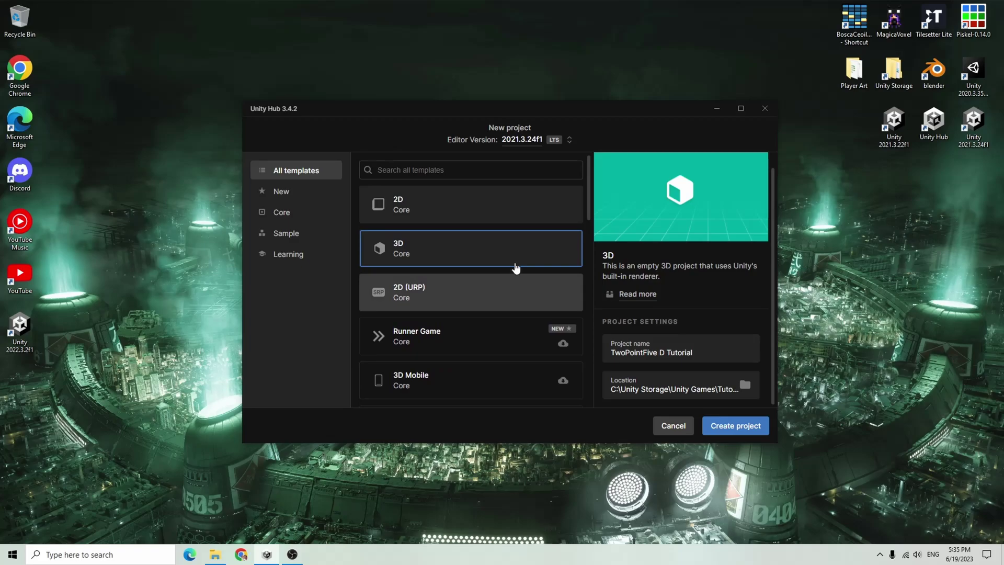
pyautogui.click(569, 140)
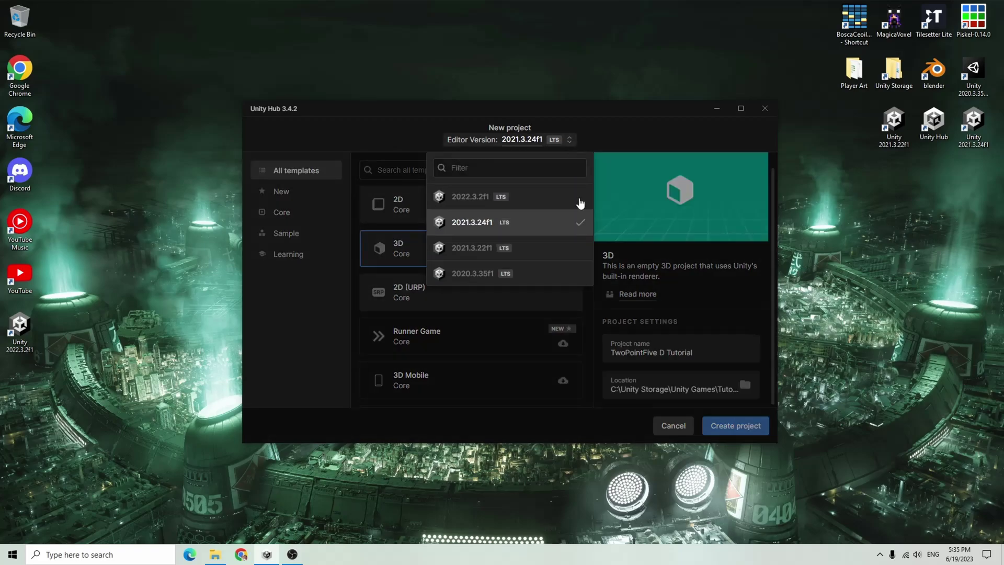
pyautogui.click(466, 199)
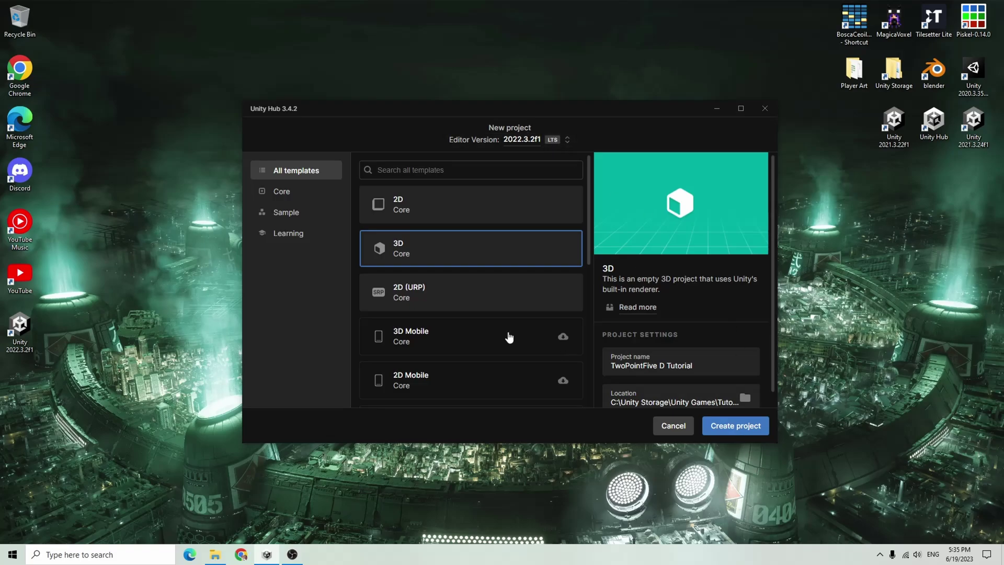
pyautogui.click(732, 426)
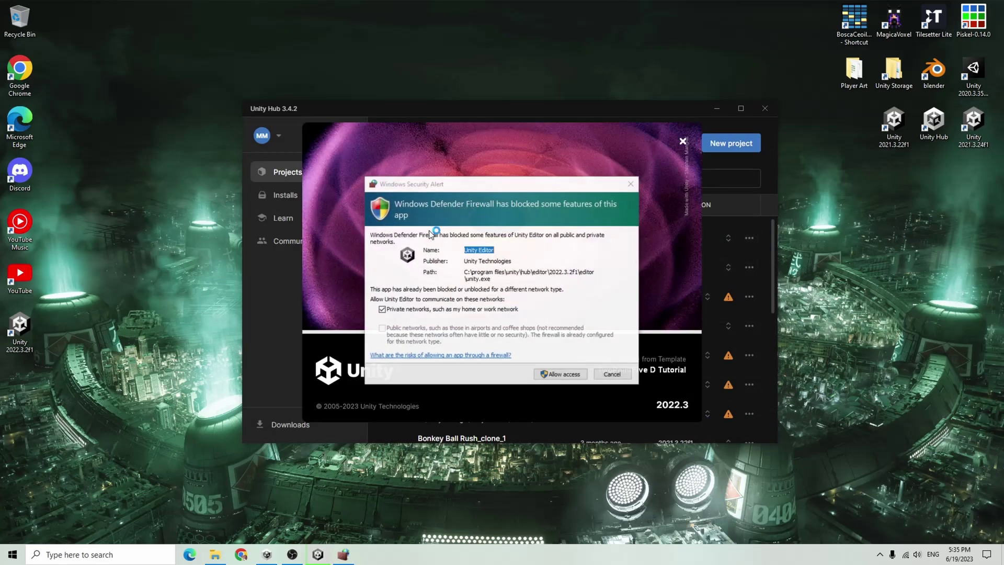
# - Allow the editor through the firewall, minimize Unity Hub, clear the console and turn off Stats
pyautogui.click(558, 375)
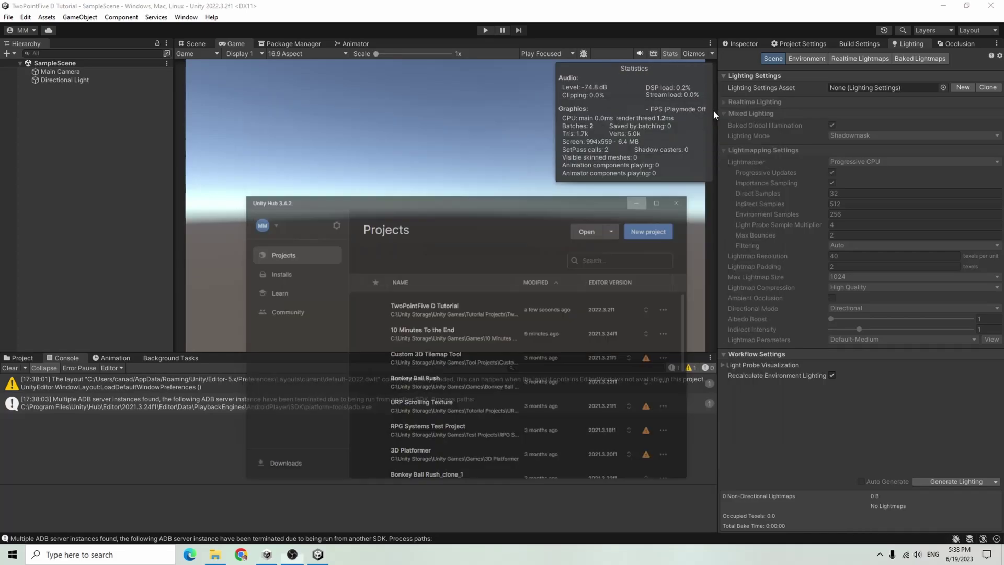
pyautogui.click(715, 108)
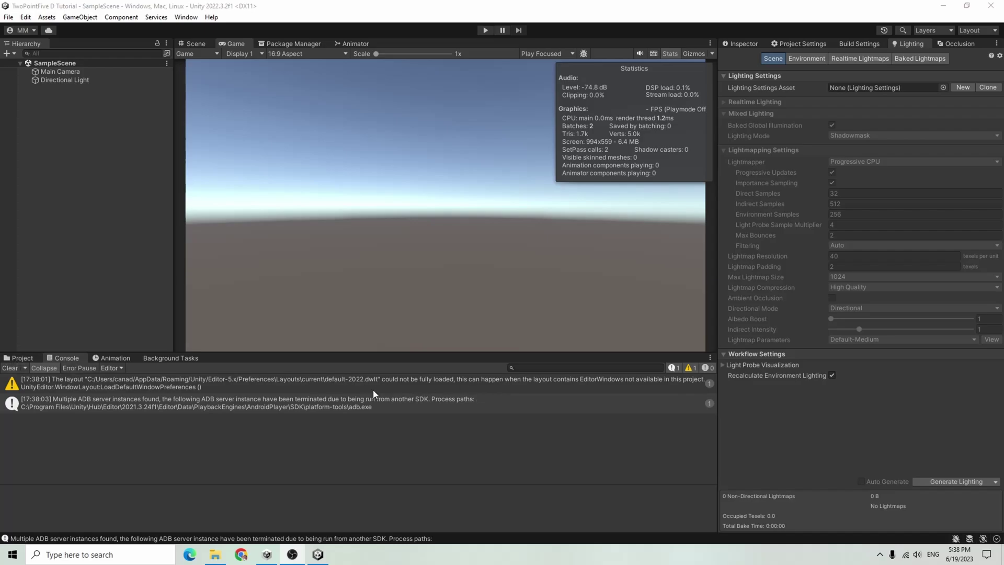
pyautogui.click(15, 369)
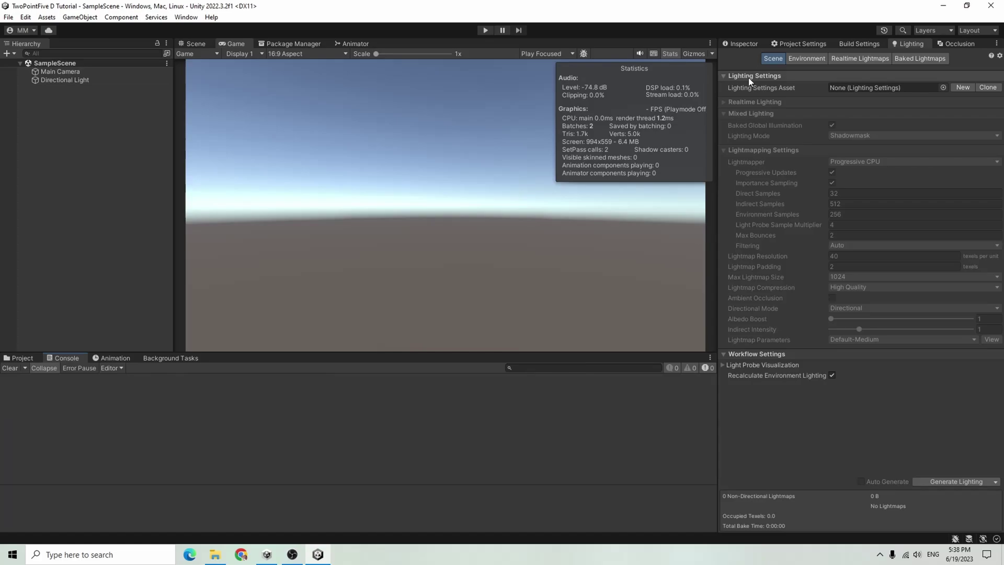
pyautogui.click(669, 54)
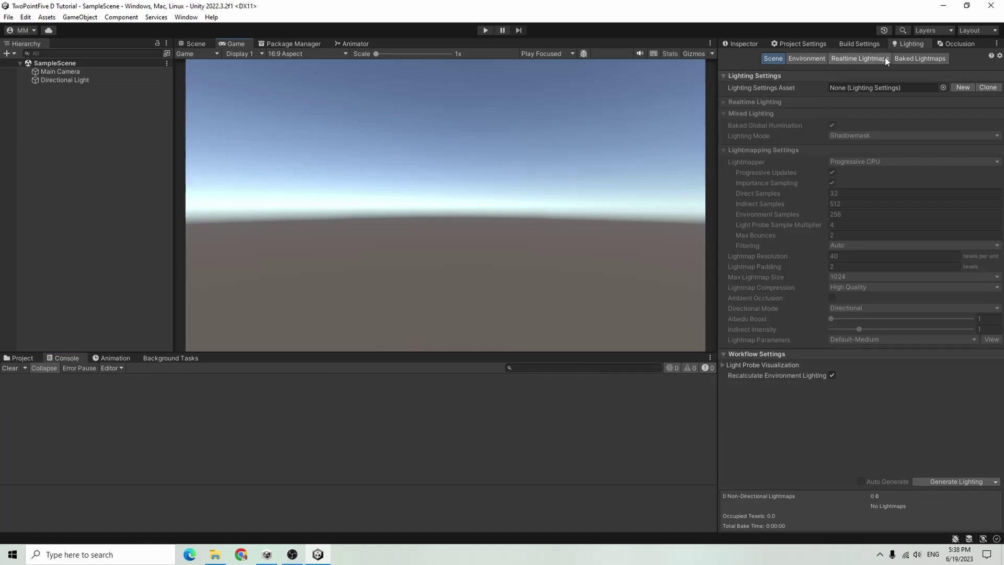
# - Switch the right dock to the Inspector and deselect the Code Coverage package
pyautogui.click(789, 45)
pyautogui.click(726, 44)
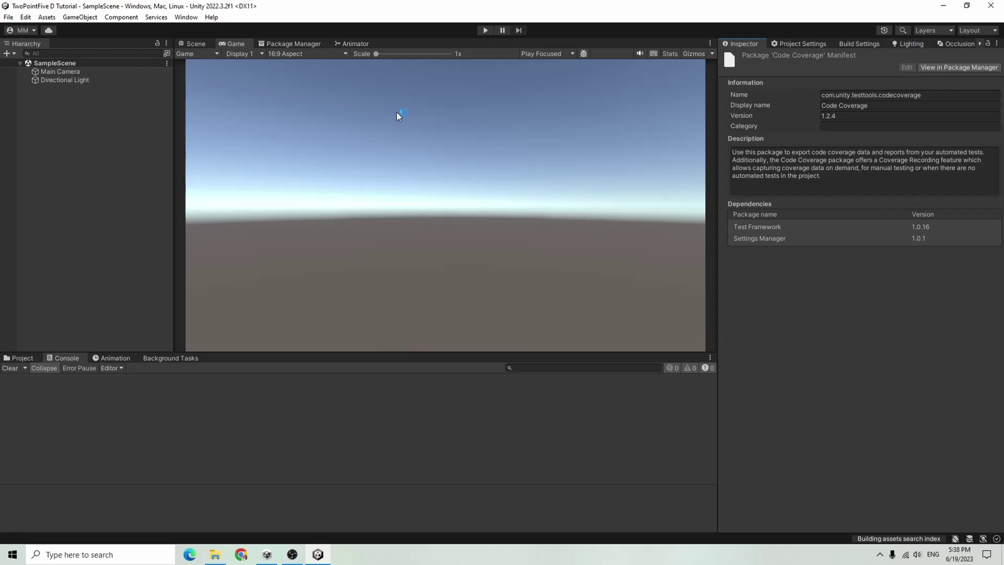
pyautogui.click(62, 182)
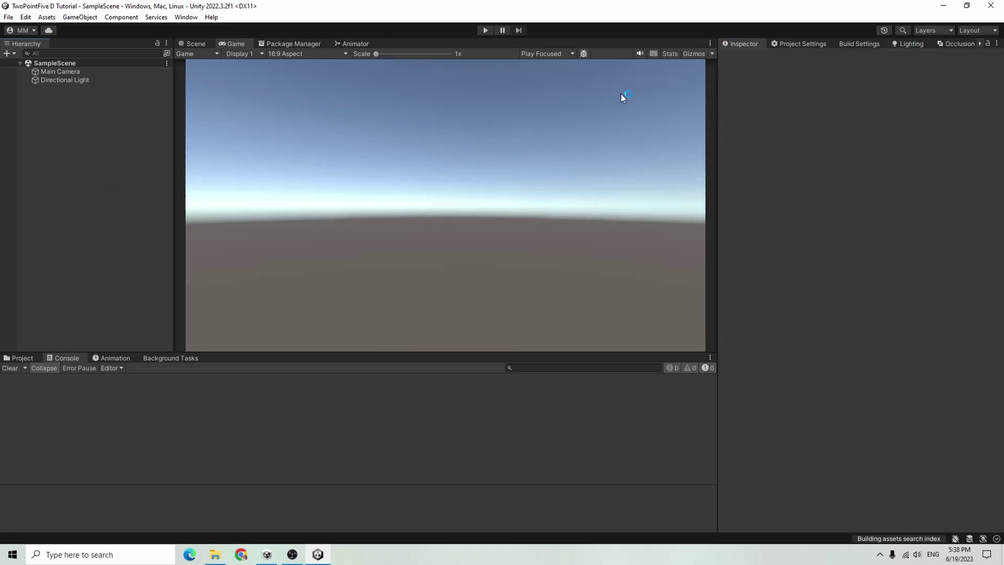
# - List Unity Registry packages in the Package Manager and install 2D Sprite 1.0.0
pyautogui.click(301, 45)
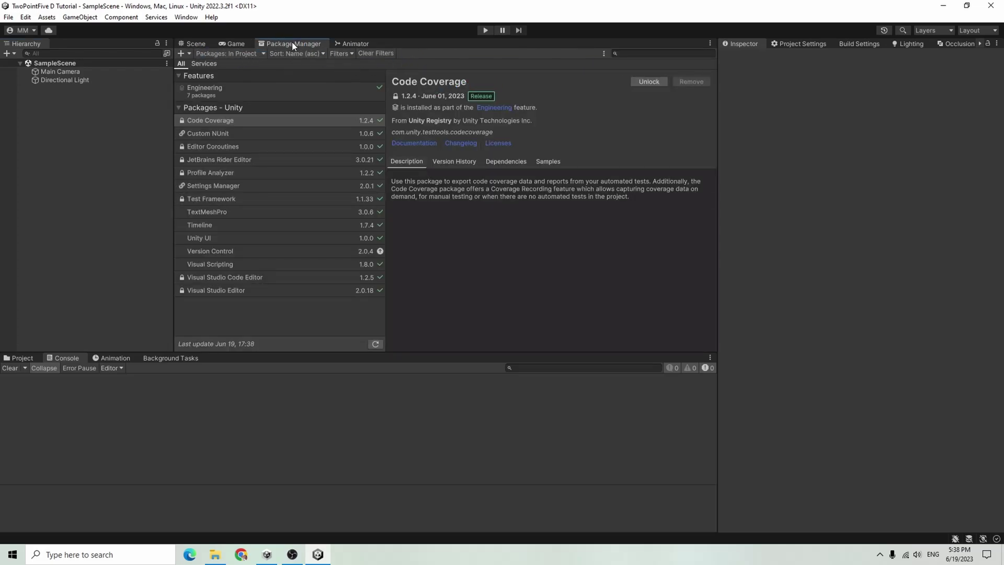
pyautogui.click(248, 54)
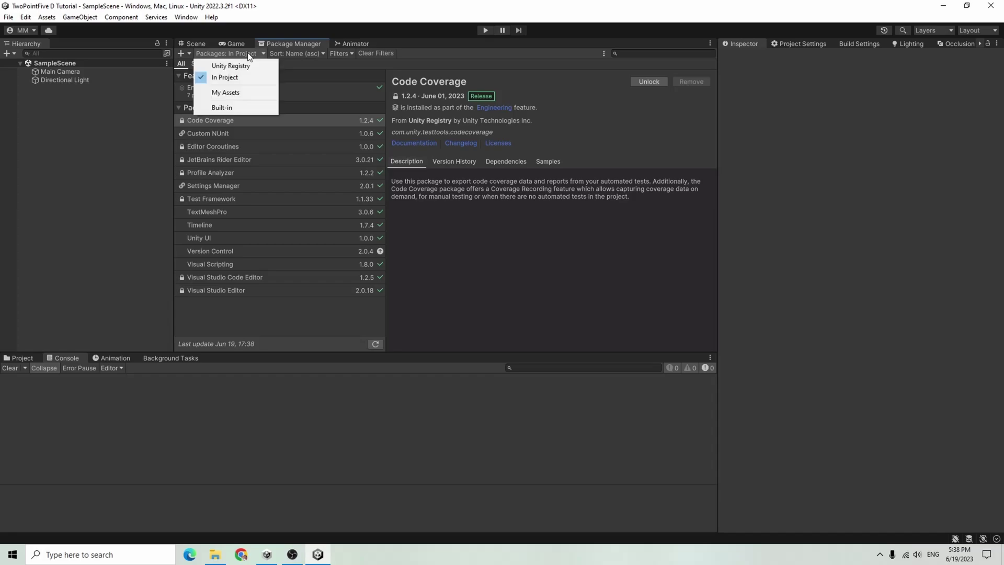
pyautogui.click(265, 66)
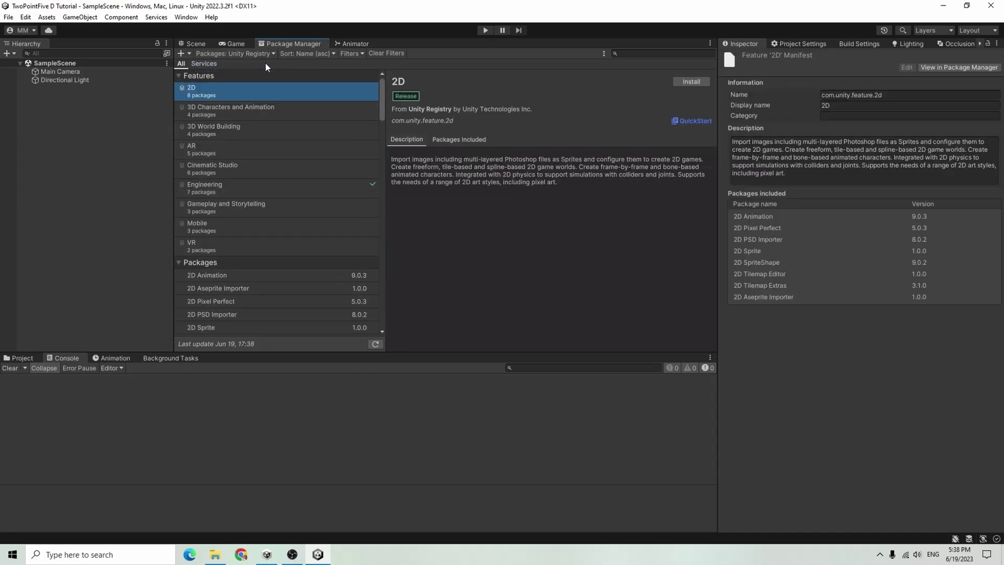
pyautogui.scroll(-5, 317, 287)
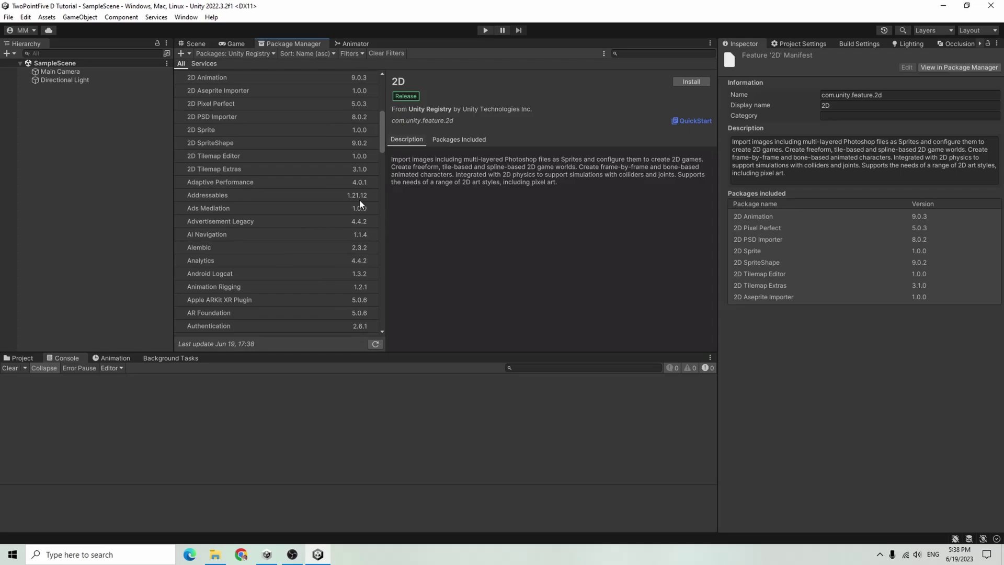
pyautogui.scroll(-1, 349, 207)
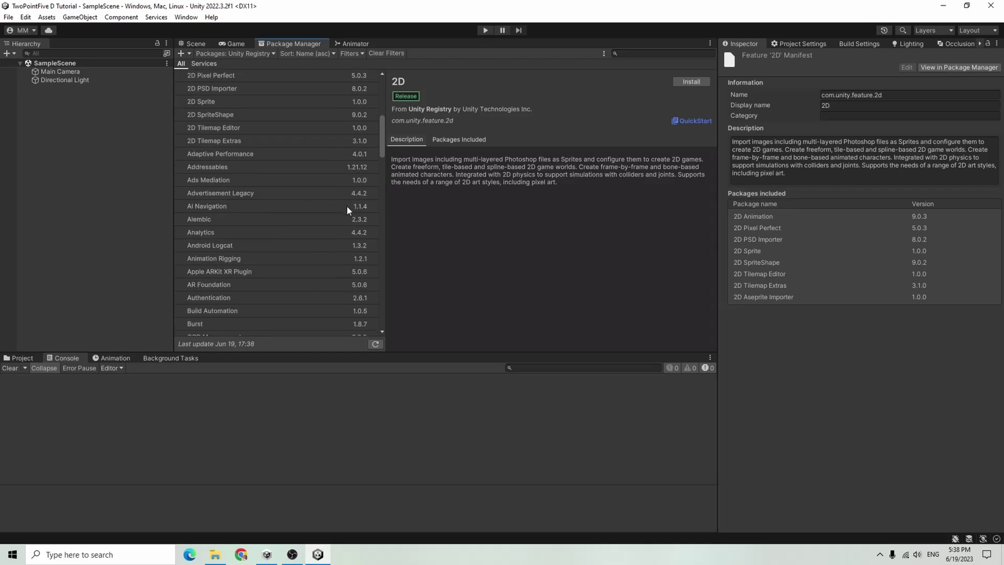
pyautogui.scroll(-5, 345, 206)
pyautogui.scroll(10, 366, 181)
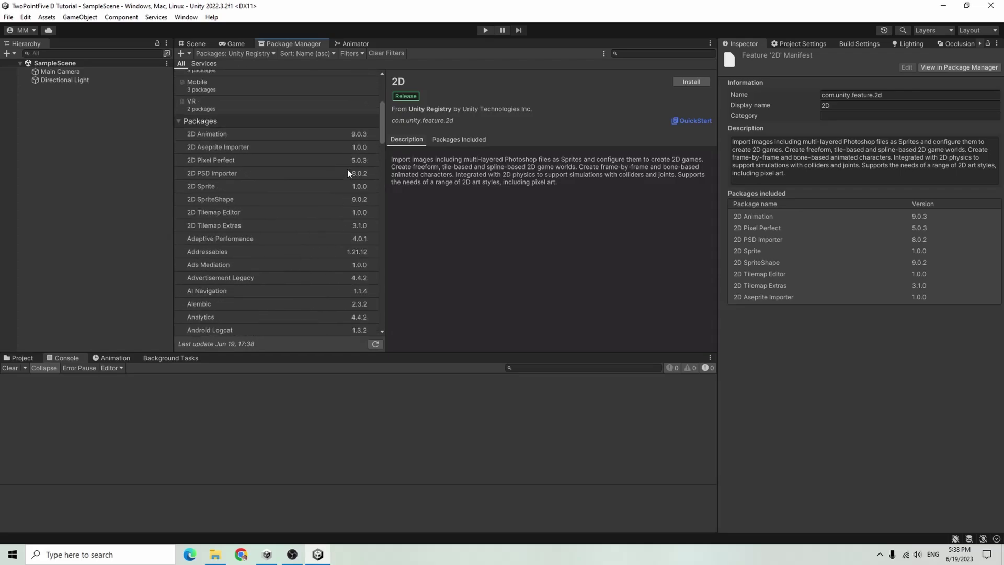
pyautogui.scroll(-1, 347, 179)
pyautogui.click(237, 187)
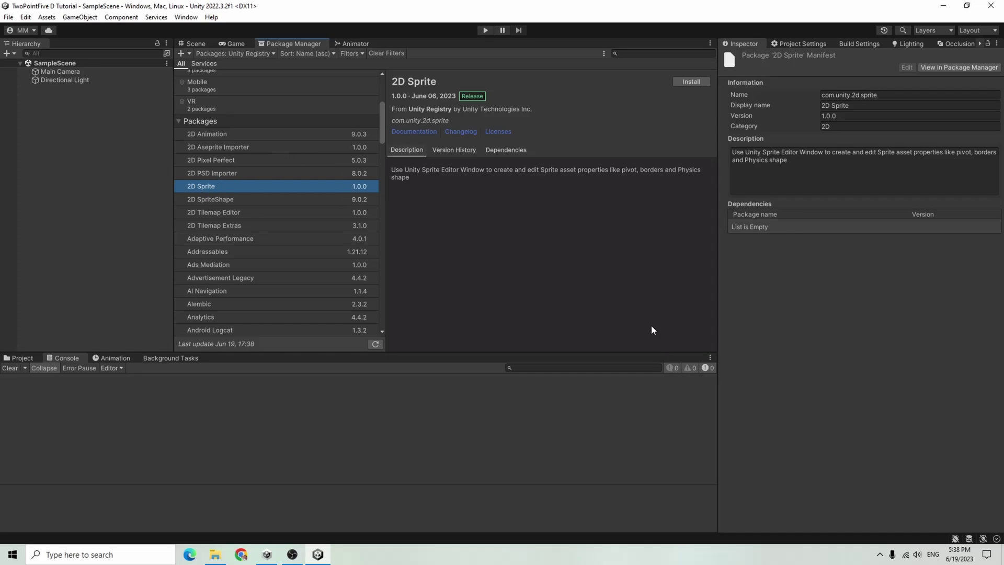
pyautogui.click(699, 82)
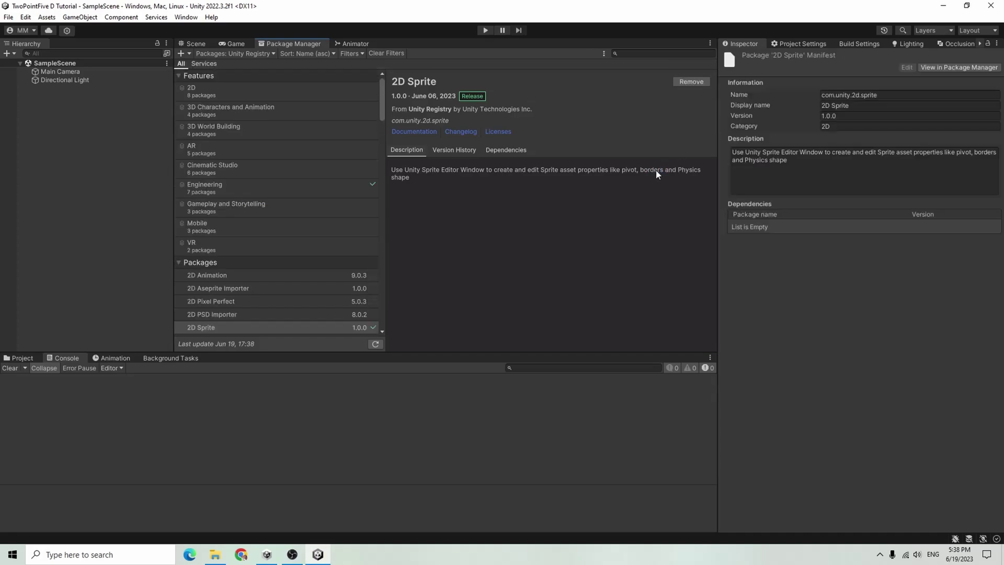
pyautogui.click(250, 276)
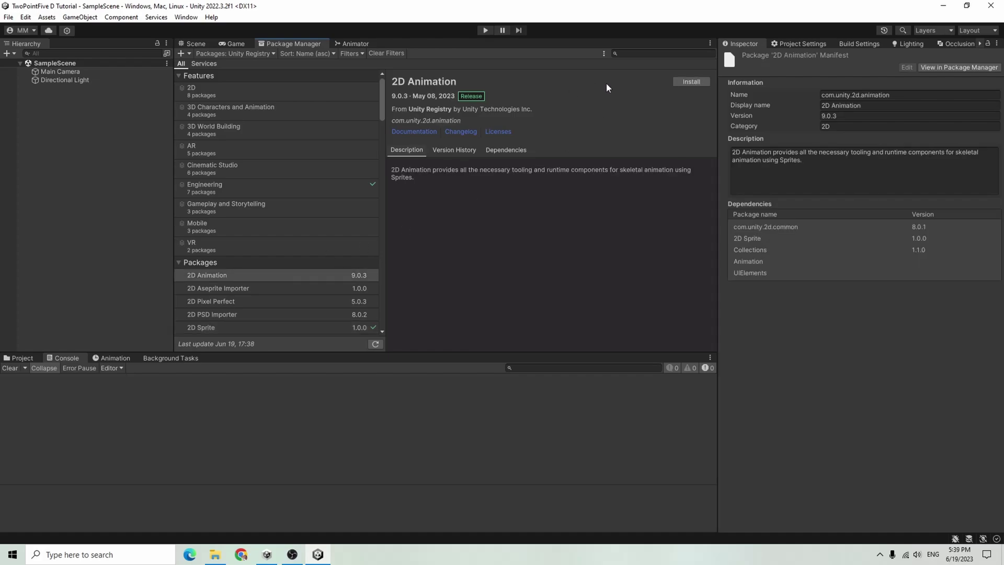
pyautogui.click(695, 82)
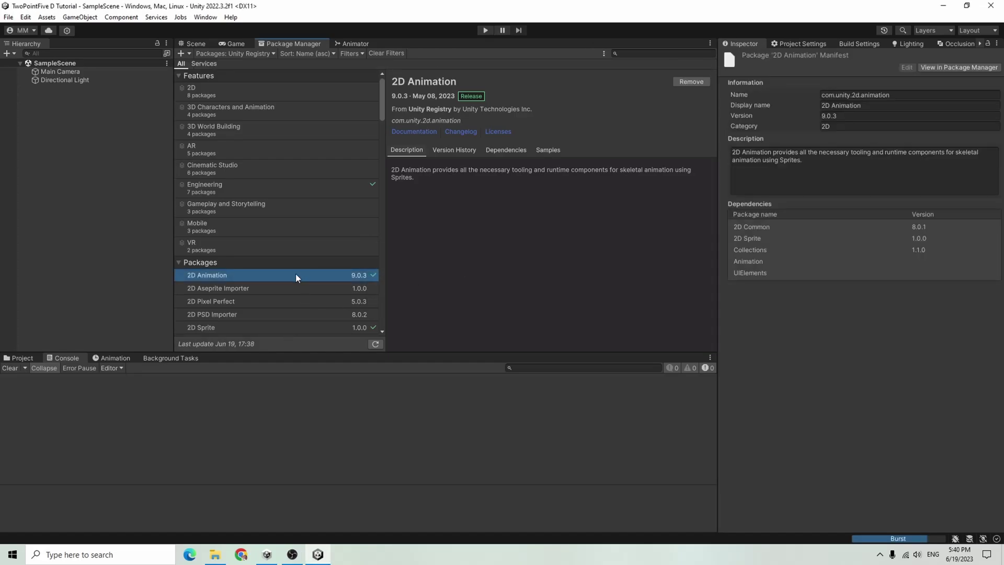
pyautogui.scroll(-10, 296, 276)
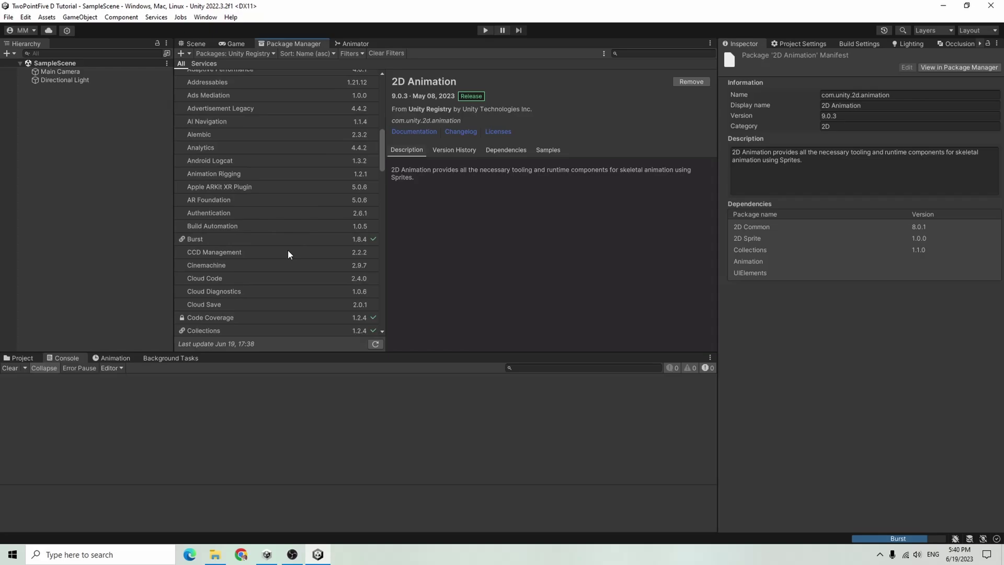
pyautogui.scroll(-10, 288, 250)
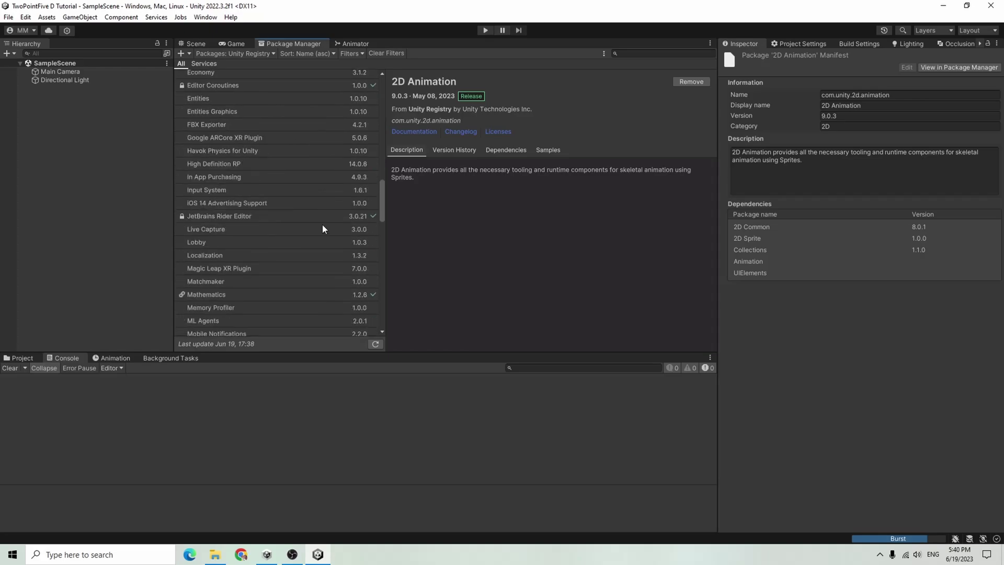
pyautogui.scroll(-10, 314, 251)
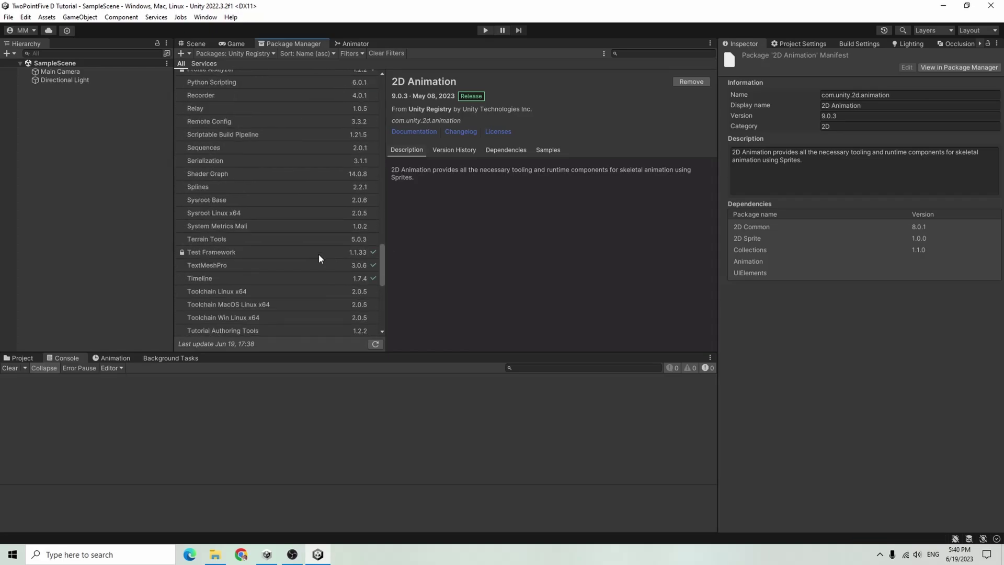
pyautogui.scroll(-5, 321, 252)
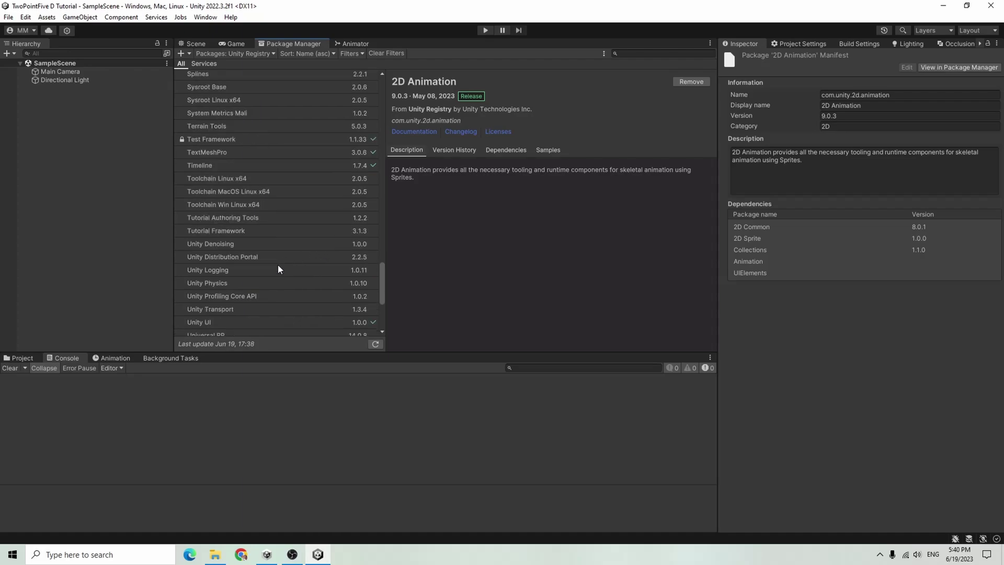
pyautogui.scroll(-3, 220, 279)
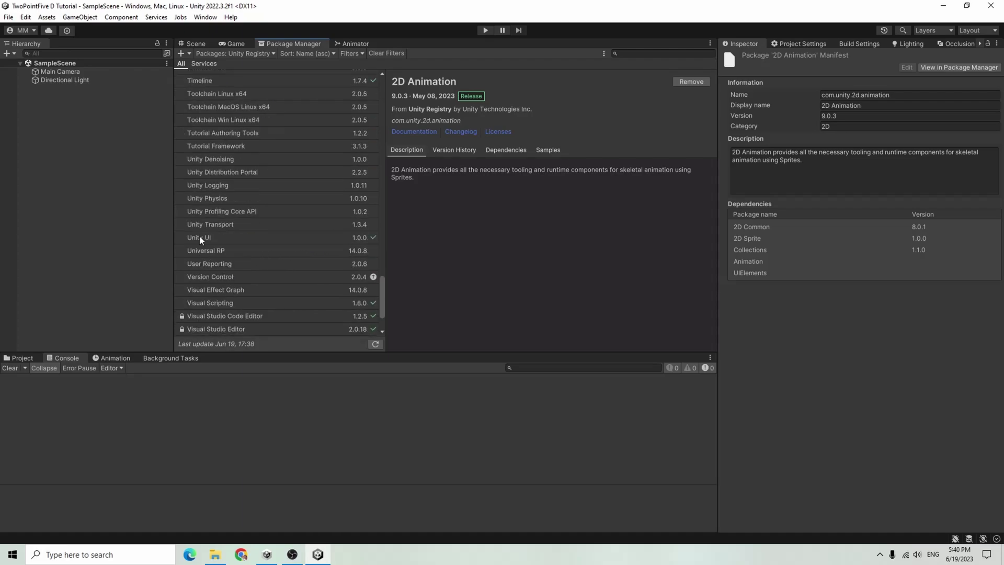
# - Select the Universal RP package and install version 14.0.8
pyautogui.click(215, 251)
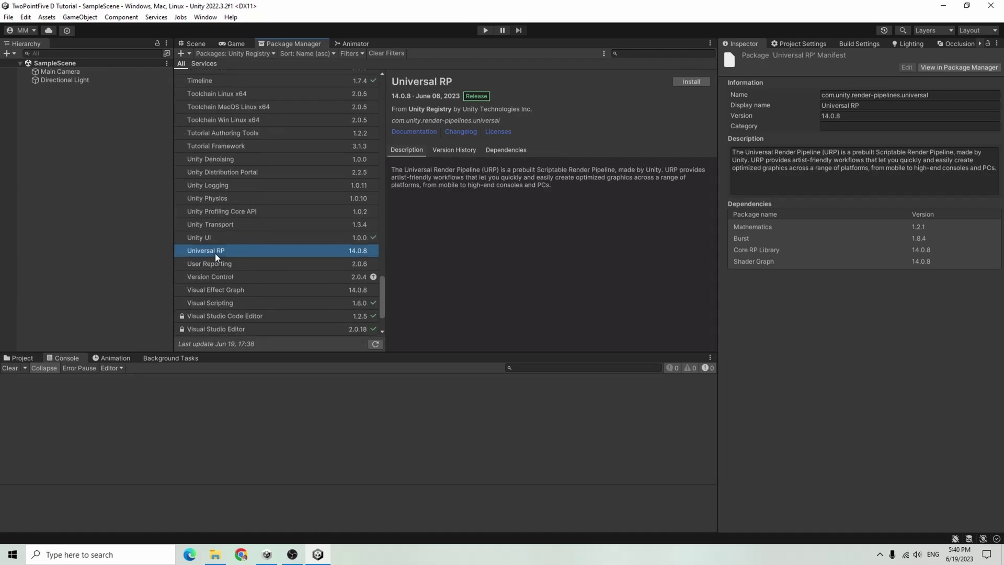
pyautogui.click(691, 82)
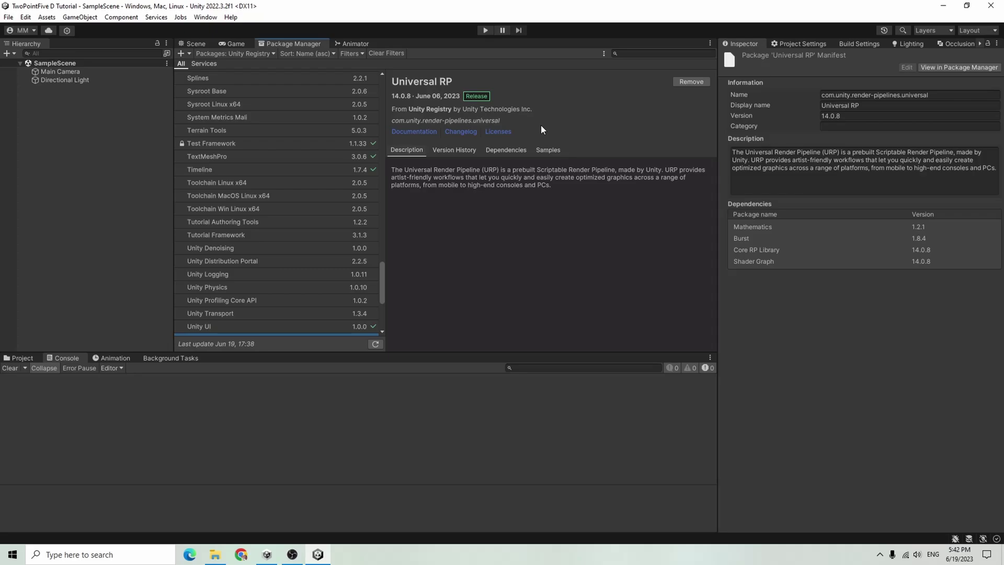
# - Show the Lighting window's Scene settings with Main Camera selected, checking Game and Scene views
pyautogui.click(199, 43)
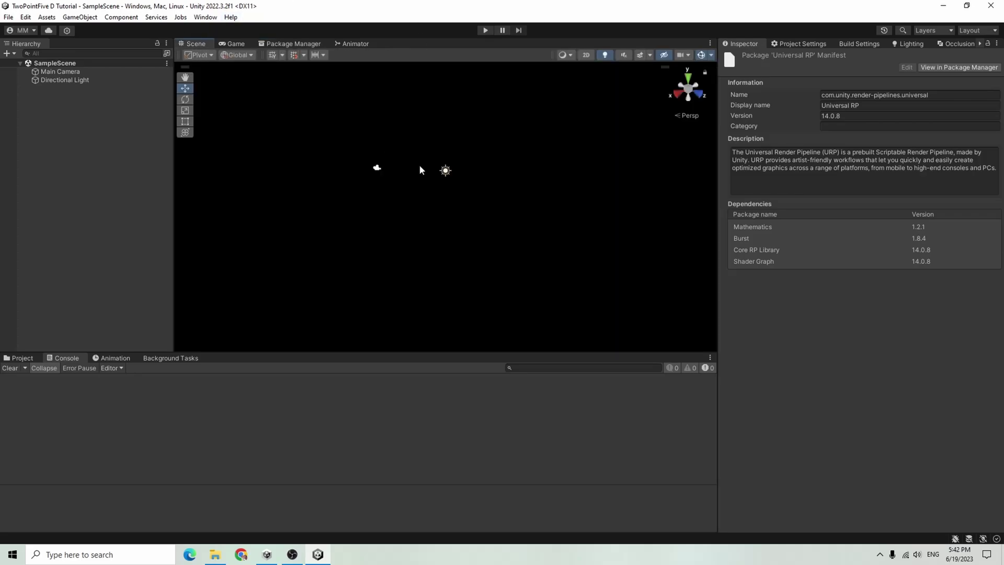
pyautogui.scroll(3, 462, 175)
pyautogui.scroll(-2, 462, 191)
pyautogui.moveTo(439, 199); pyautogui.dragTo(428, 224, button='middle')
pyautogui.click(911, 43)
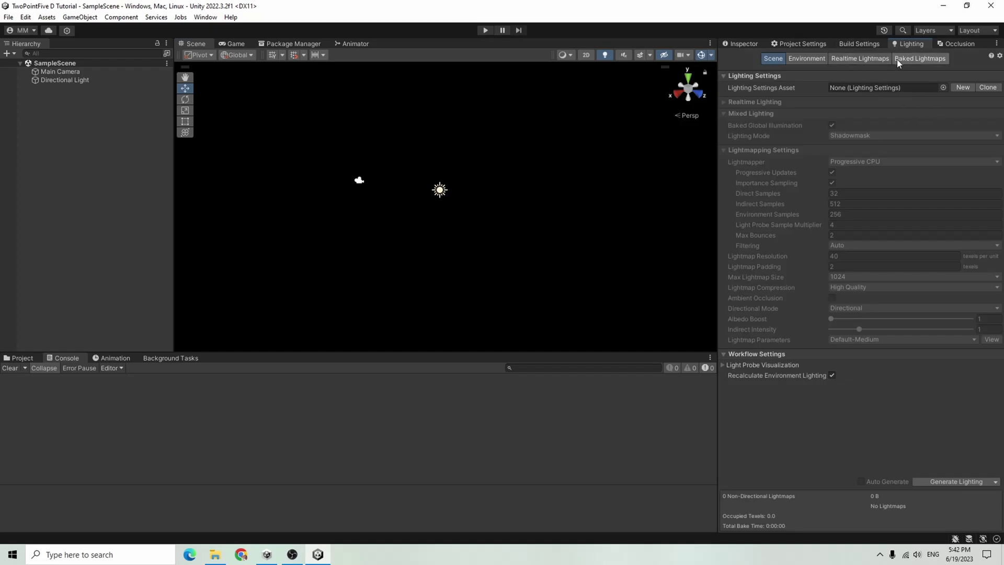
pyautogui.click(95, 71)
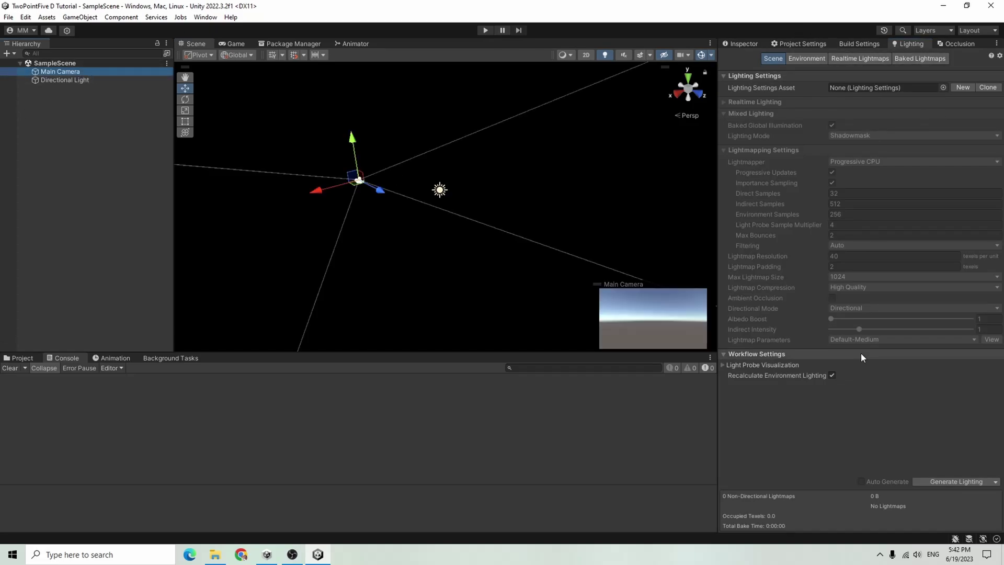
pyautogui.click(234, 44)
pyautogui.click(196, 43)
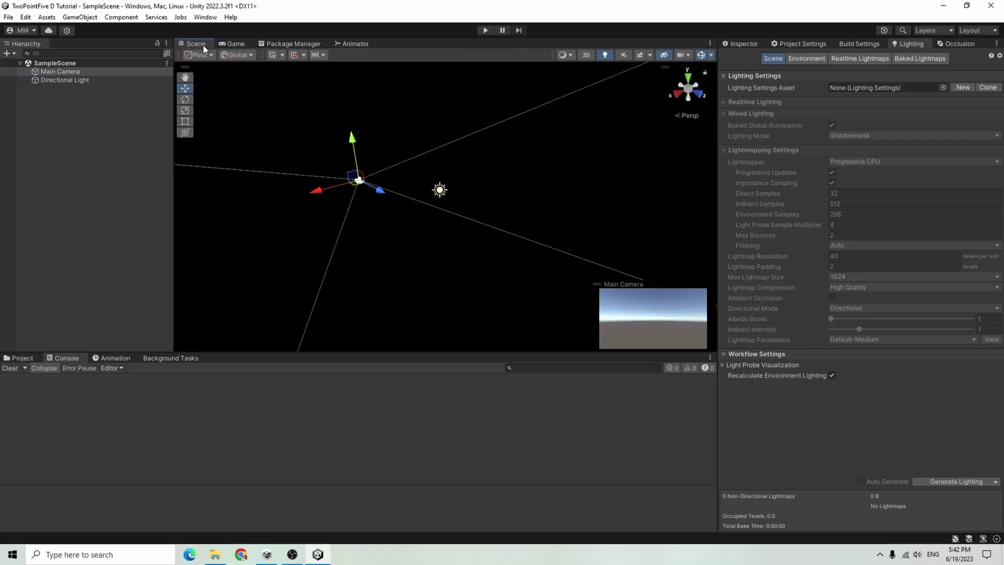
pyautogui.scroll(3, 210, 166)
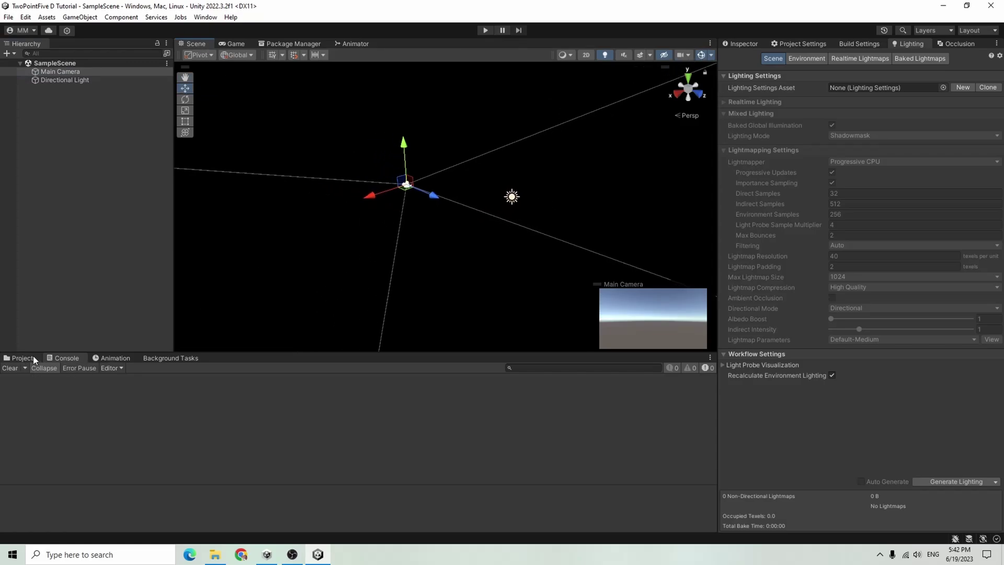
# - Create a folder named 'Rendering' in Assets
pyautogui.click(22, 358)
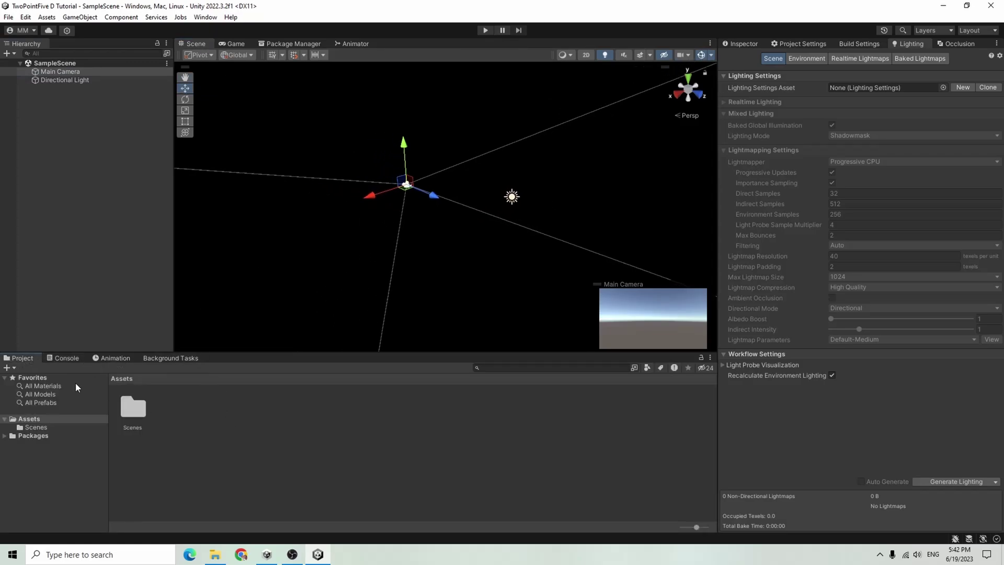
pyautogui.rightClick(184, 411)
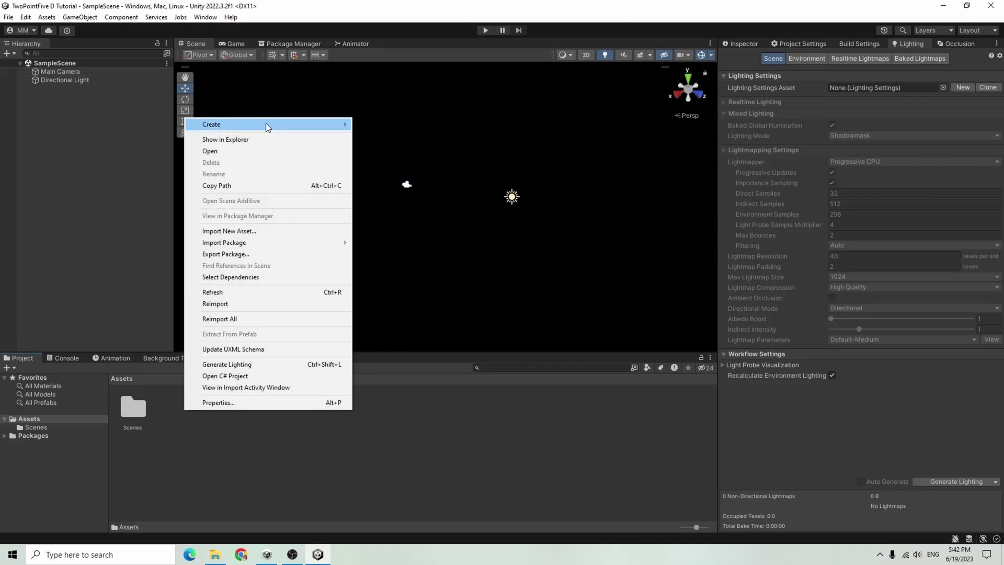
pyautogui.moveTo(266, 124)
pyautogui.click(379, 23)
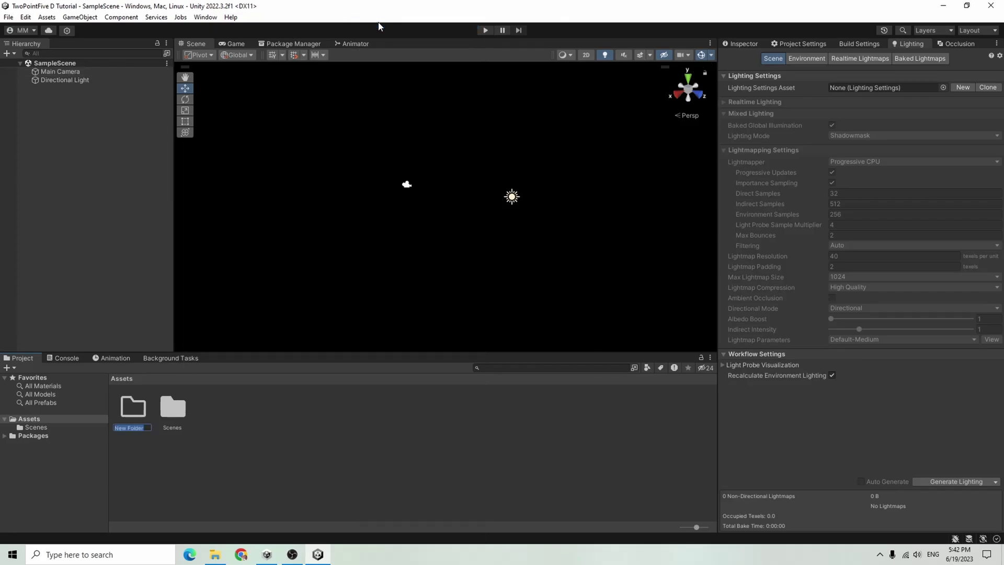
pyautogui.write('Rendering')
pyautogui.press('Return')
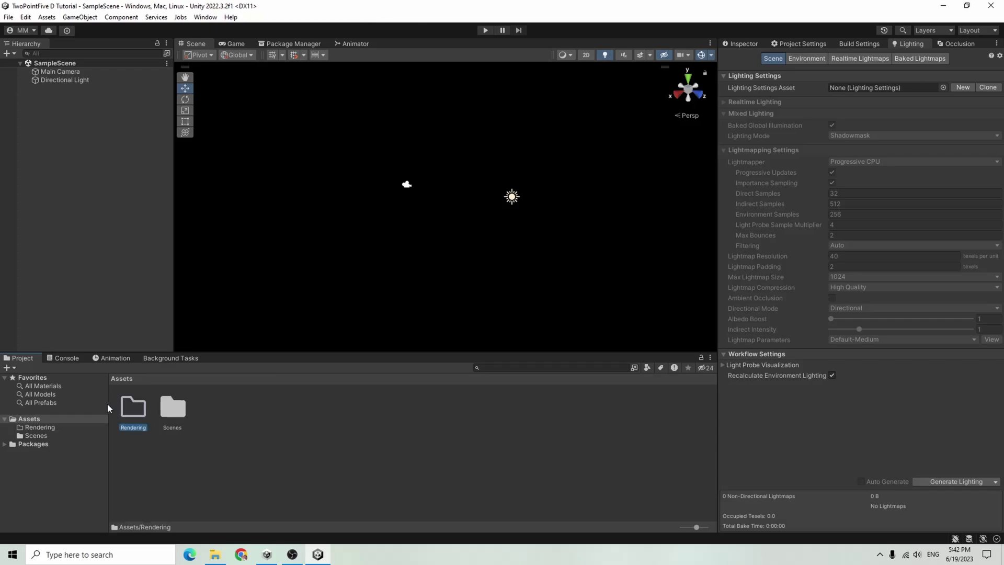
# - Inside Rendering, create a URP Asset (with Universal Renderer) keeping the default name
pyautogui.doubleClick(142, 406)
pyautogui.rightClick(142, 433)
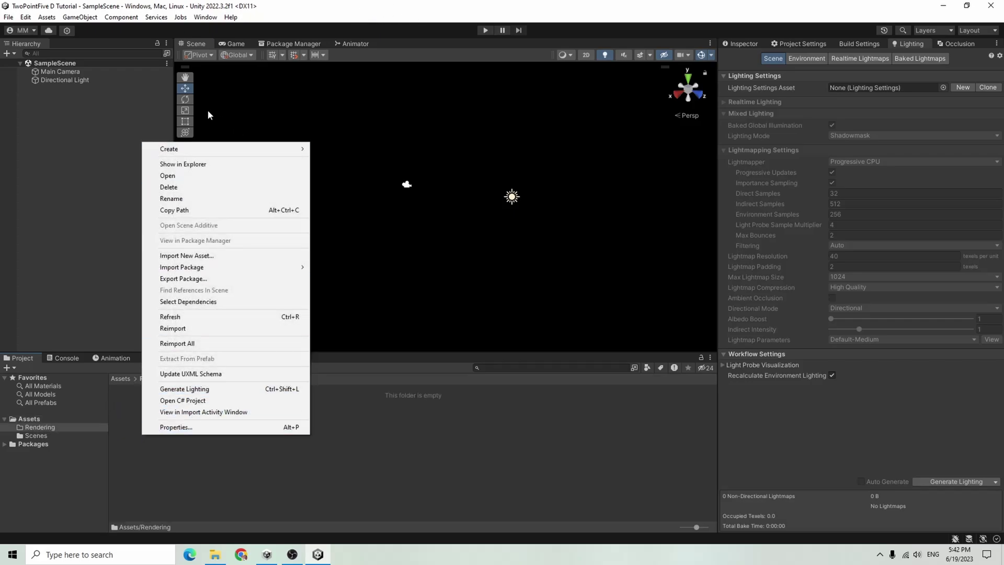
pyautogui.moveTo(221, 147)
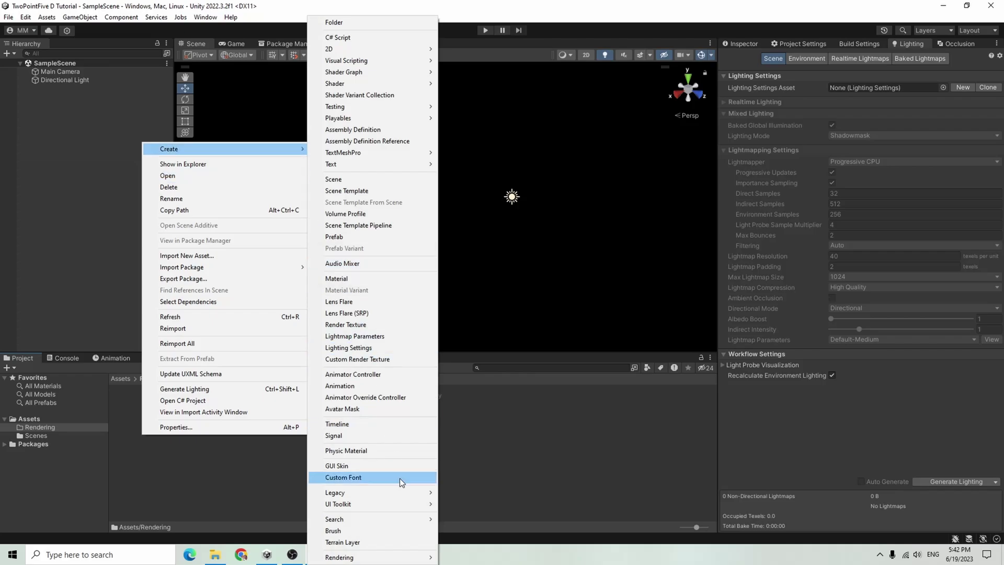
pyautogui.moveTo(418, 558)
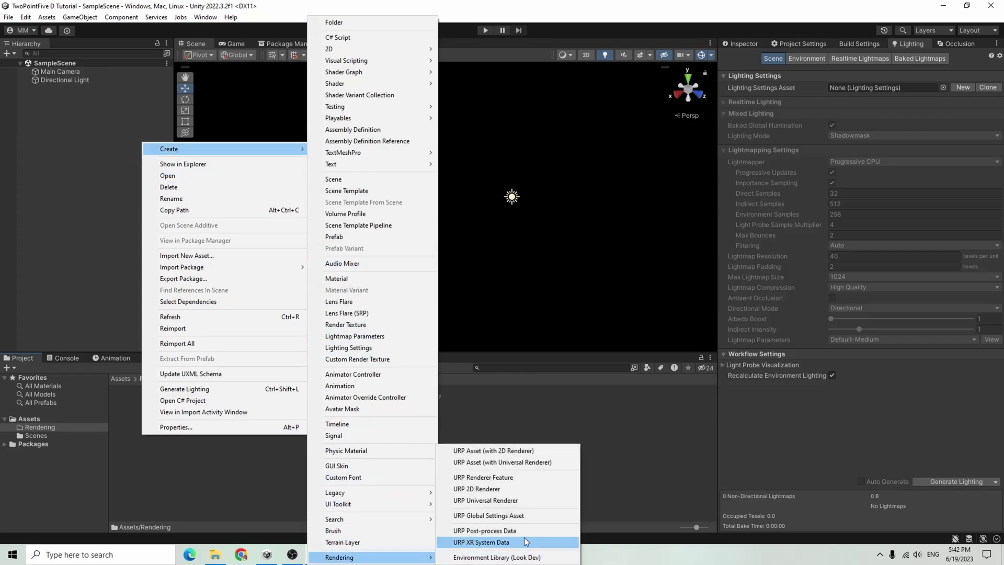
pyautogui.click(539, 465)
pyautogui.press('Return')
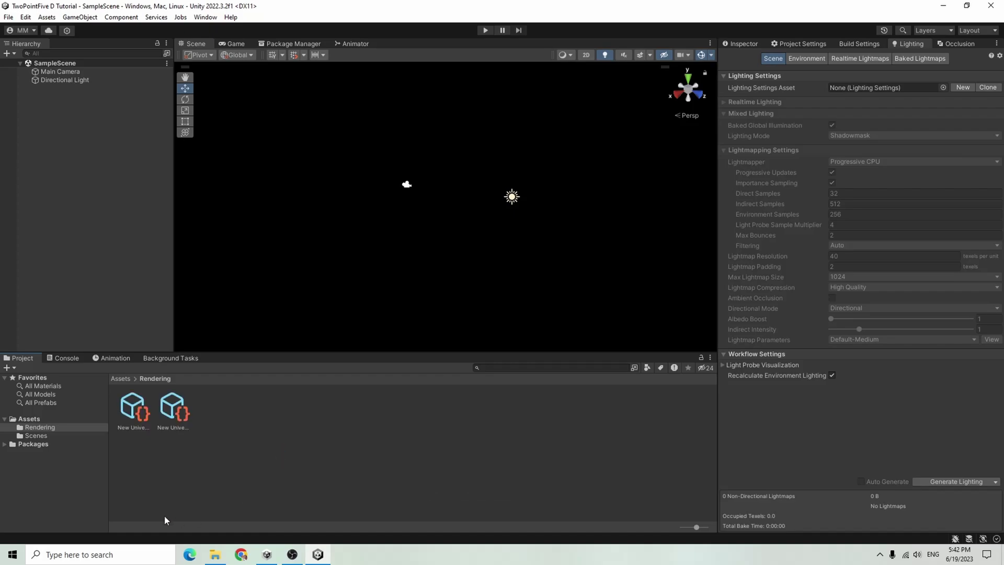
# - Inspect the URP asset's settings and the Universal Renderer's Forward rendering settings
pyautogui.click(177, 414)
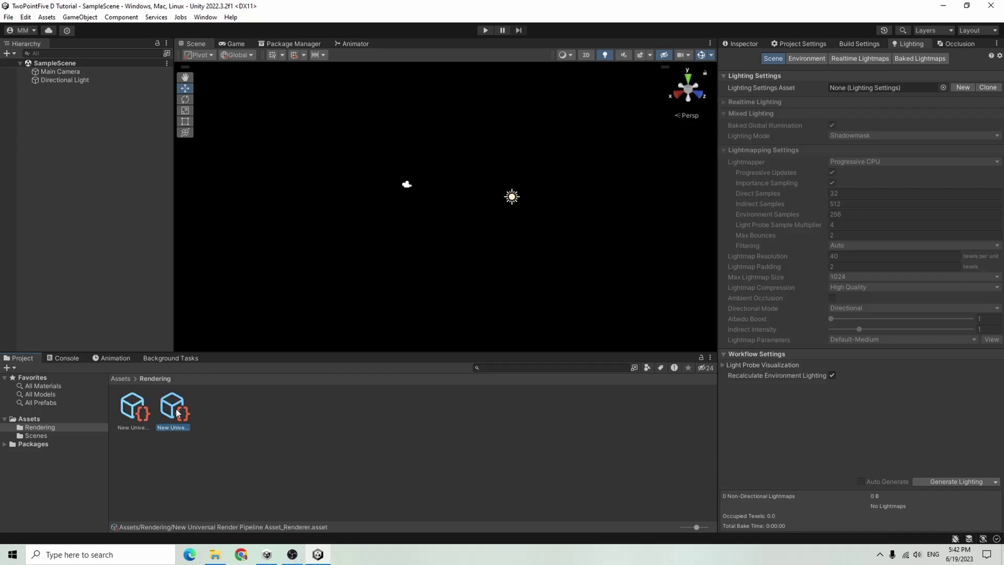
pyautogui.click(141, 414)
pyautogui.click(739, 43)
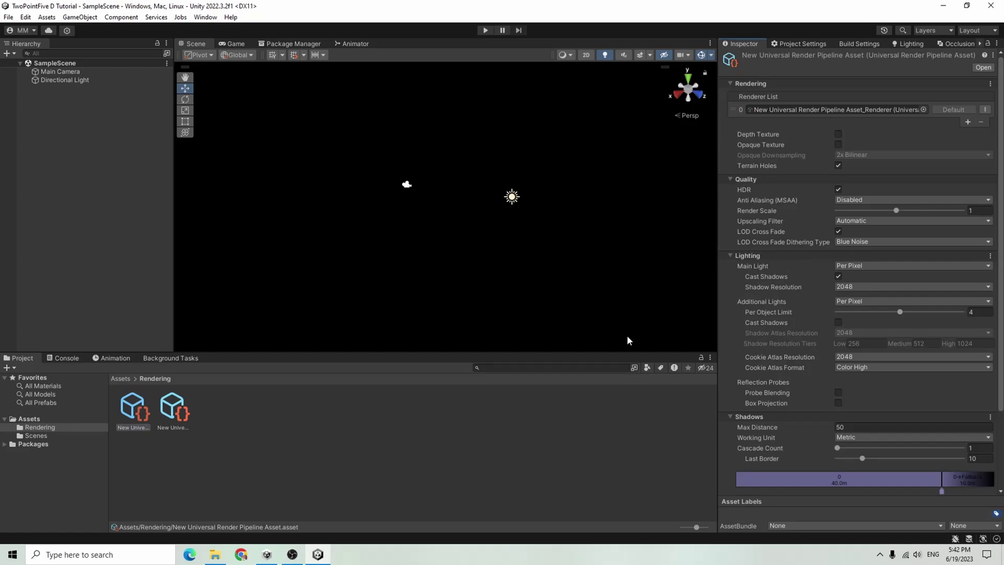
pyautogui.scroll(-3, 895, 316)
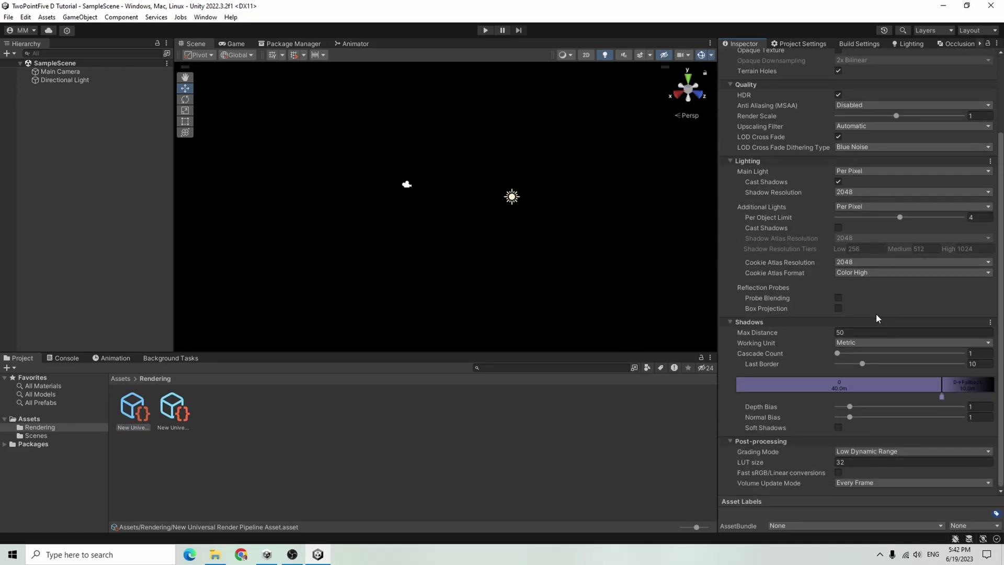
pyautogui.click(168, 411)
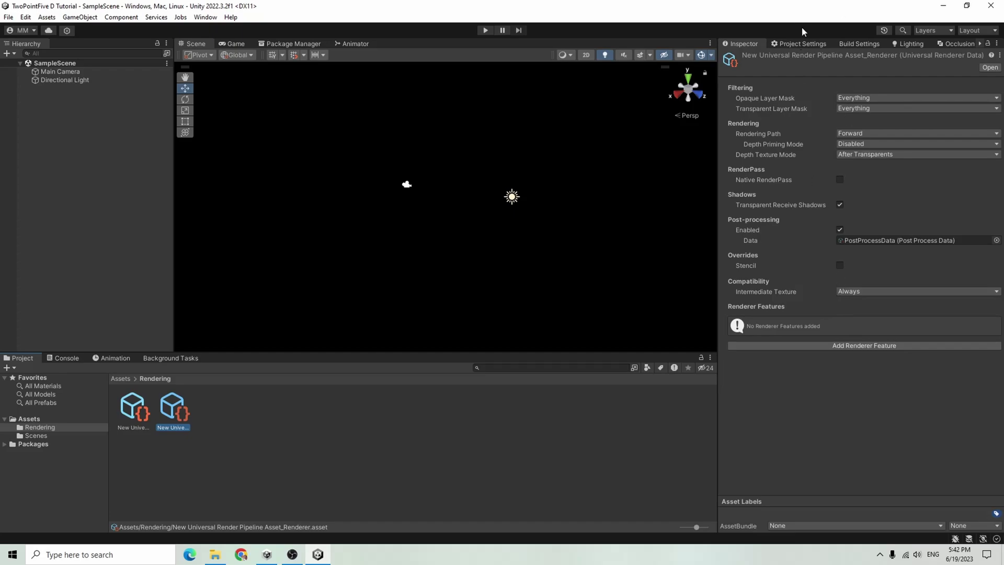
# - Assign the New Universal Render Pipeline Asset as the Graphics Scriptable Render Pipeline and confirm
pyautogui.click(805, 45)
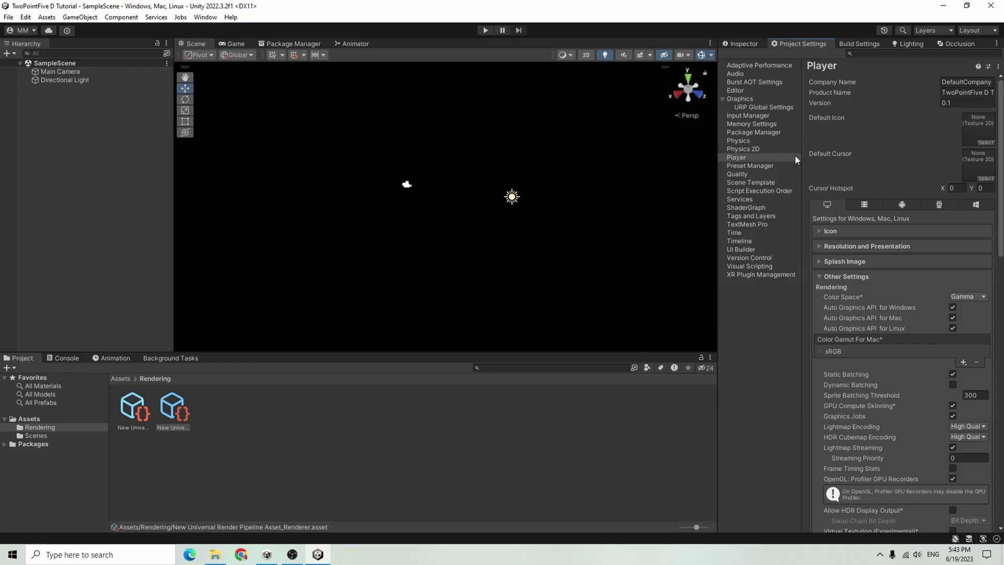
pyautogui.click(747, 100)
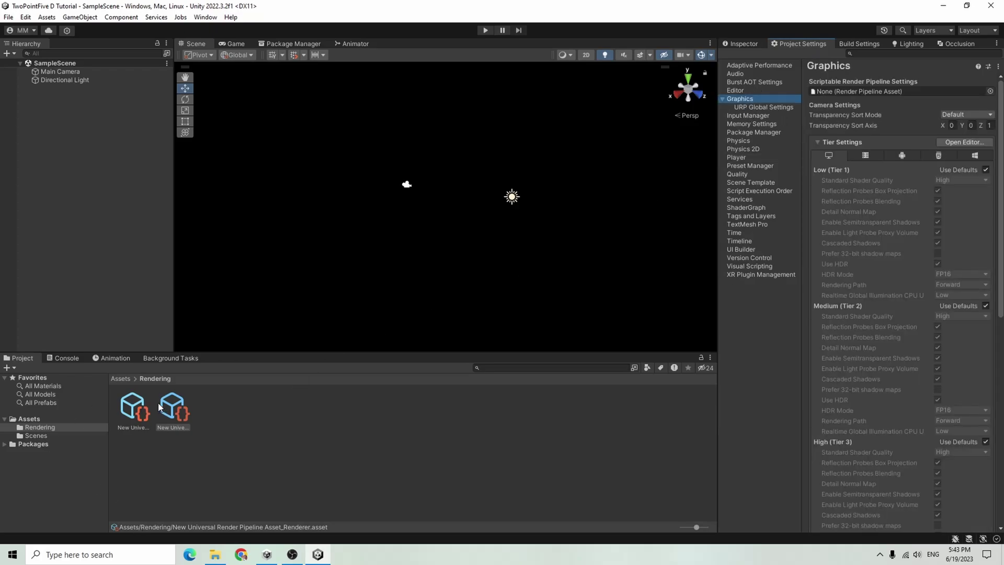
pyautogui.moveTo(160, 407); pyautogui.dragTo(859, 89)
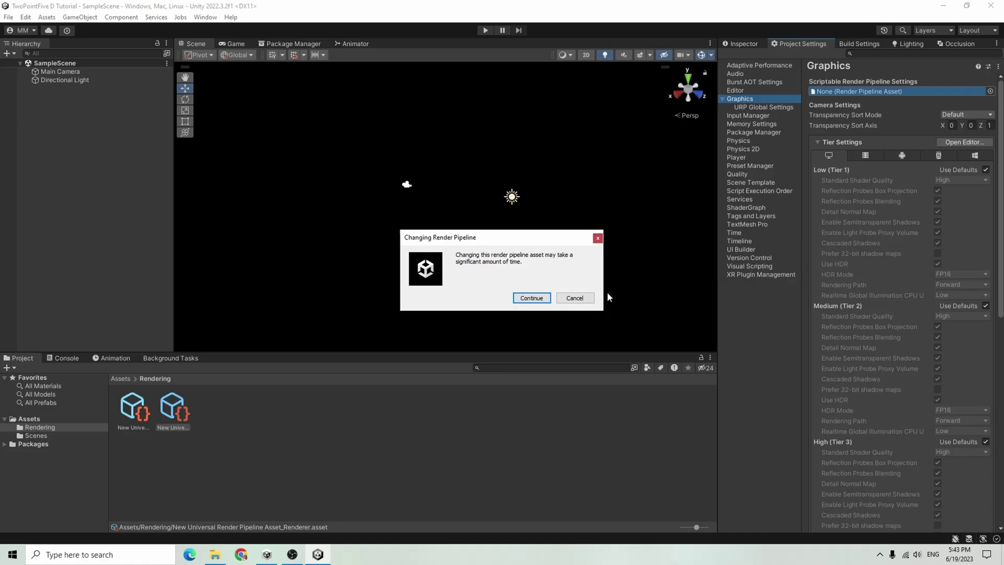
pyautogui.click(530, 299)
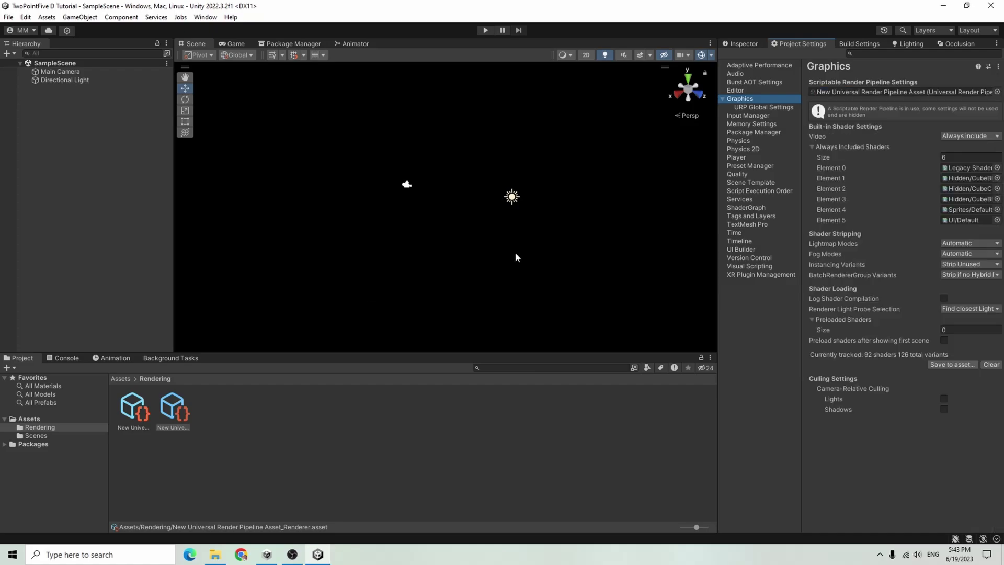
# - Pan the Scene view, return to the Inspector and clear the asset selection
pyautogui.moveTo(517, 254); pyautogui.dragTo(445, 205, button='middle')
pyautogui.click(749, 43)
pyautogui.click(68, 125)
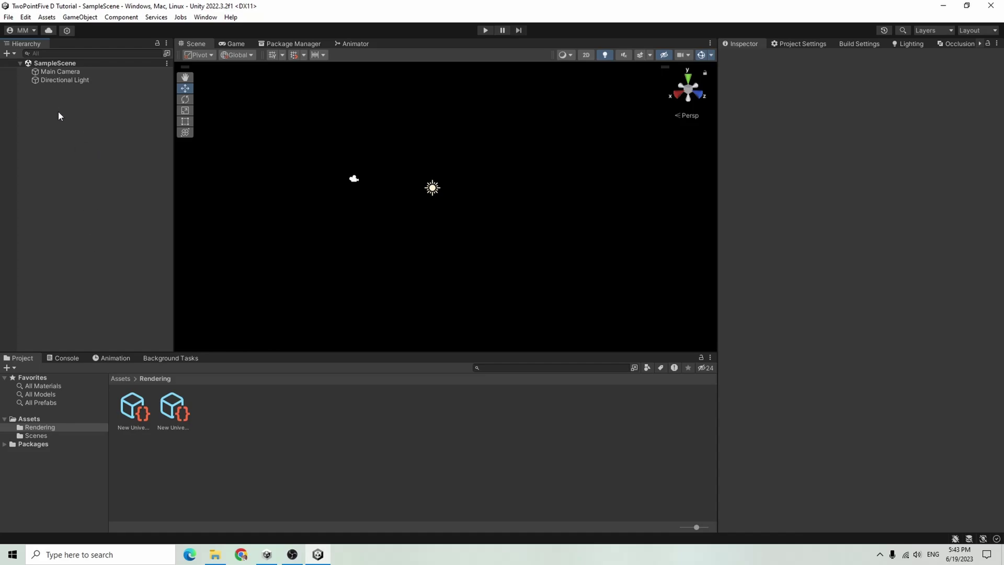
# - Add a 3D Plane to the scene and check it through the camera view
pyautogui.rightClick(52, 129)
pyautogui.moveTo(112, 290)
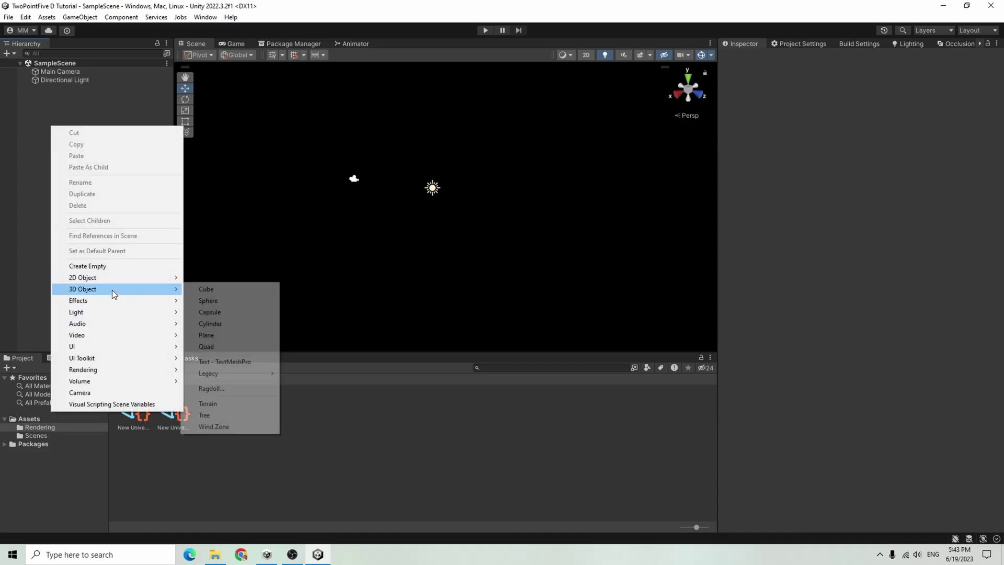
pyautogui.click(220, 335)
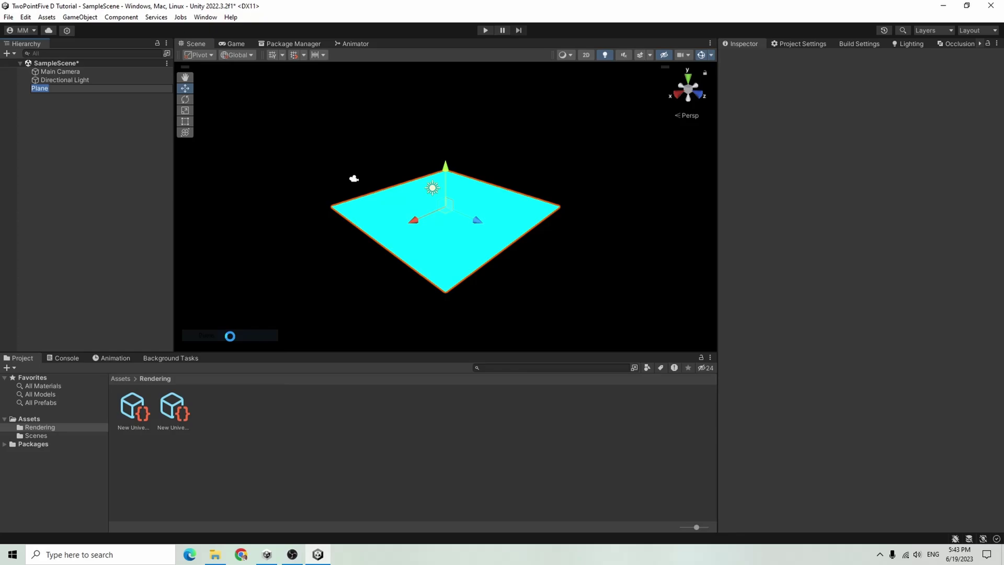
pyautogui.keyDown('alt'); pyautogui.moveTo(344, 253); pyautogui.dragTo(733, 283); pyautogui.keyUp('alt')
pyautogui.click(234, 41)
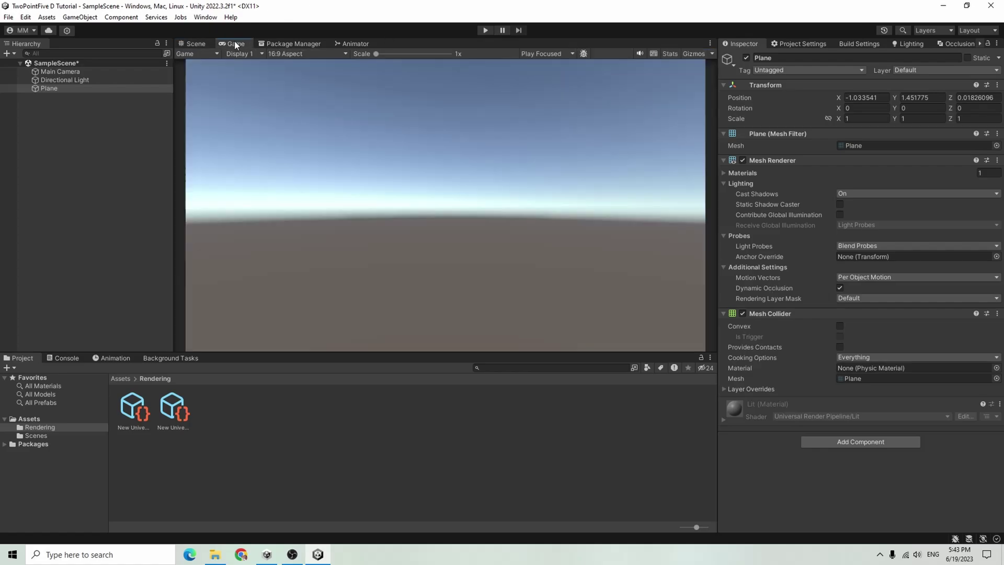
pyautogui.click(192, 43)
pyautogui.scroll(2, 500, 228)
pyautogui.scroll(4, 502, 220)
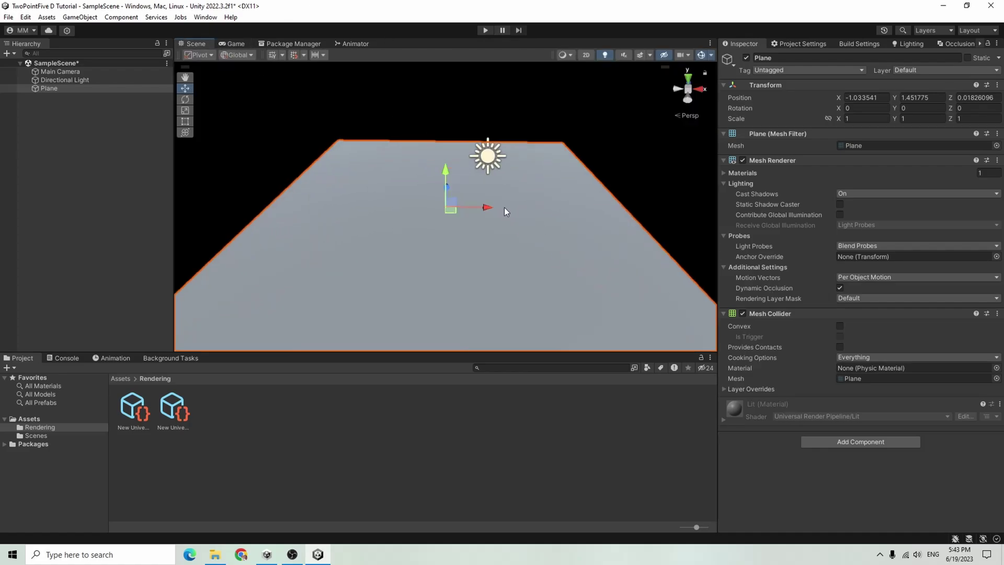
# - Create an empty GameObject named Player positioned at 0, 0, 0
pyautogui.rightClick(112, 140)
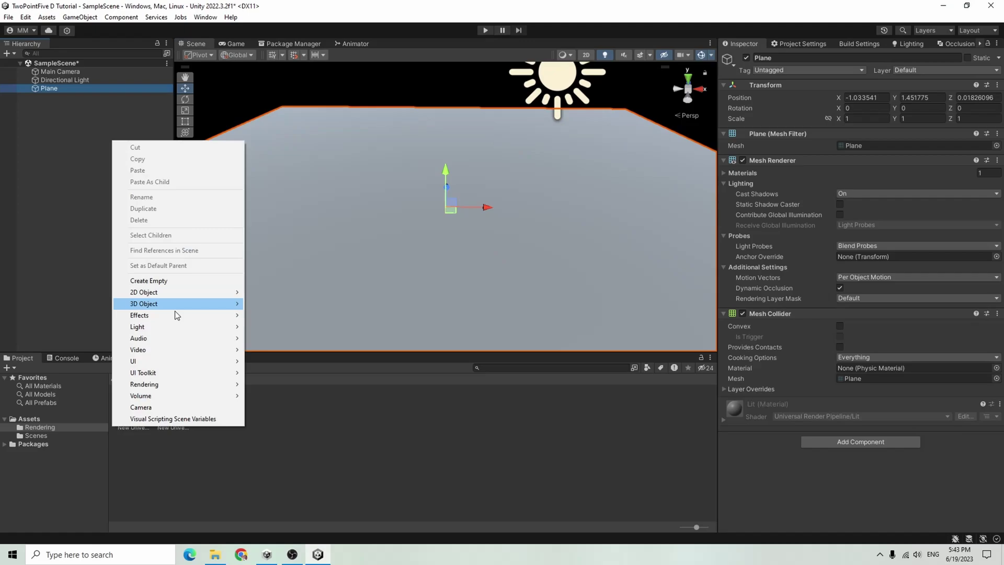
pyautogui.click(156, 279)
pyautogui.write('Player')
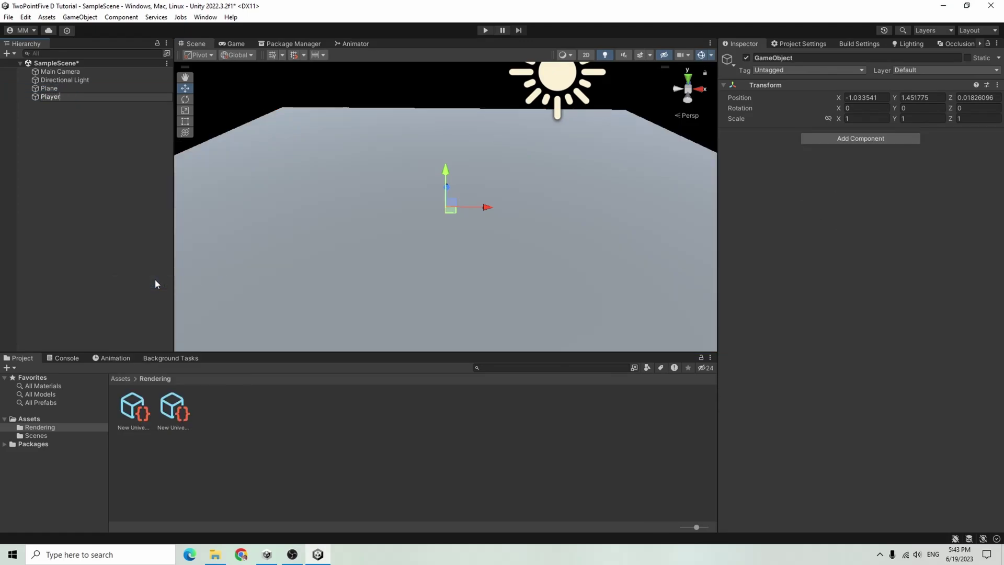
pyautogui.press('Return')
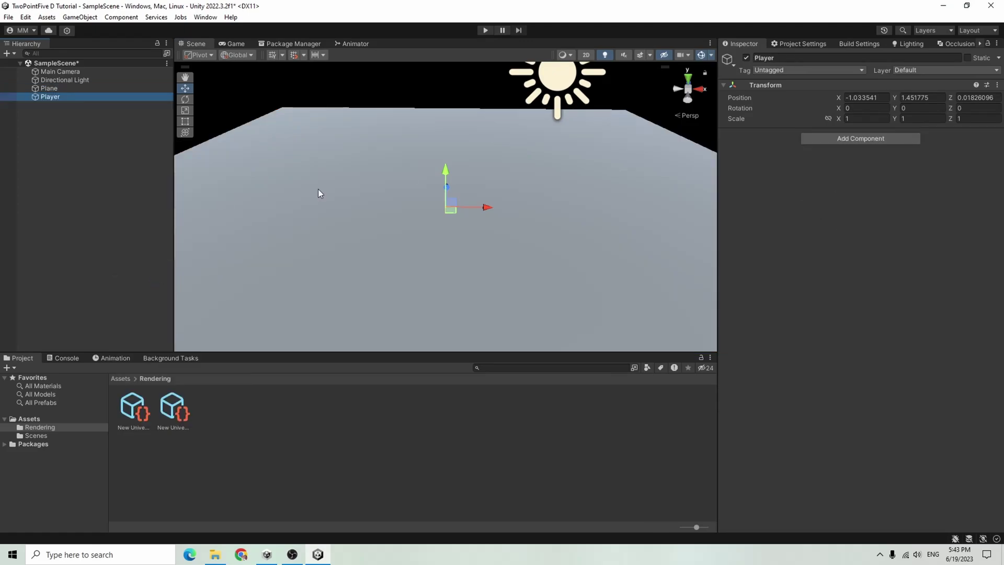
pyautogui.click(858, 98)
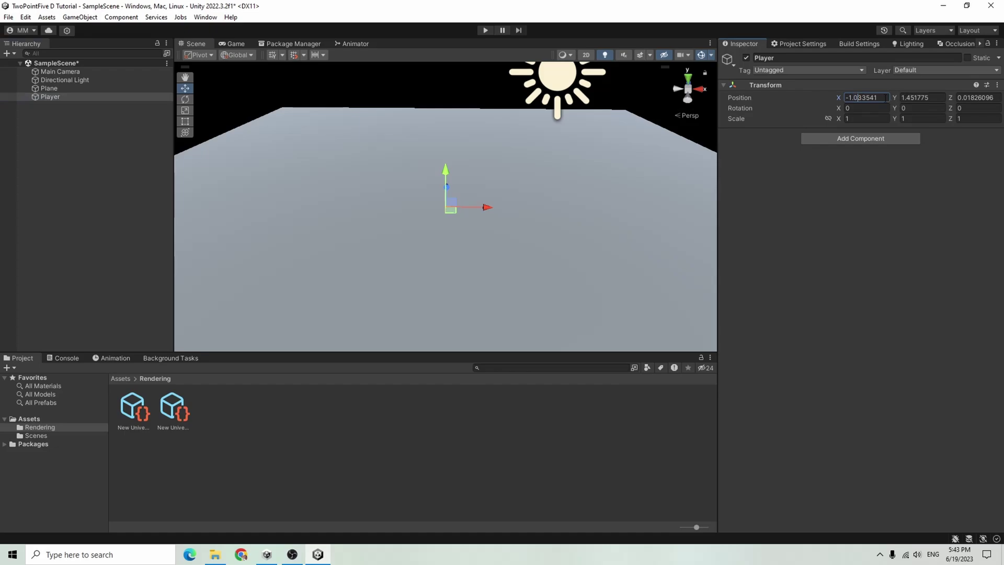
pyautogui.doubleClick(887, 98)
pyautogui.write('0')
pyautogui.press('Return')
pyautogui.doubleClick(931, 98)
pyautogui.write('0')
pyautogui.press('Return')
pyautogui.doubleClick(991, 97)
pyautogui.write('0')
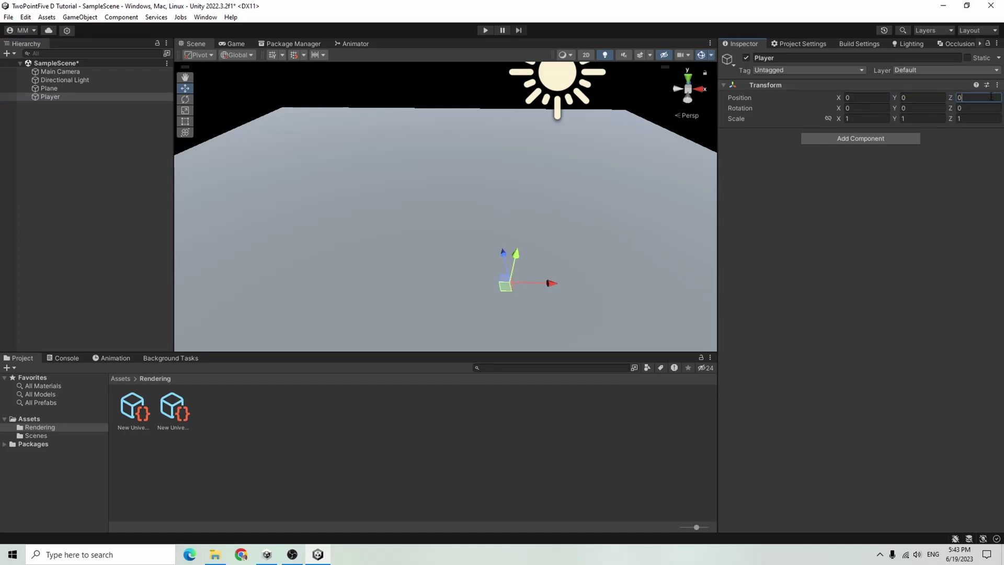
# - Reset the Plane's position to the origin, then select Player
pyautogui.click(83, 88)
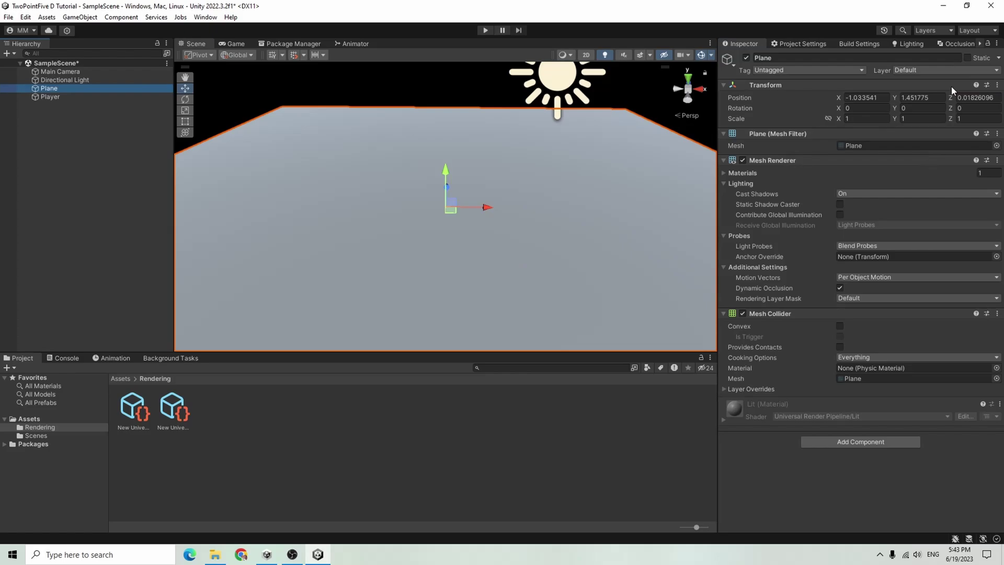
pyautogui.rightClick(762, 85)
pyautogui.moveTo(840, 188)
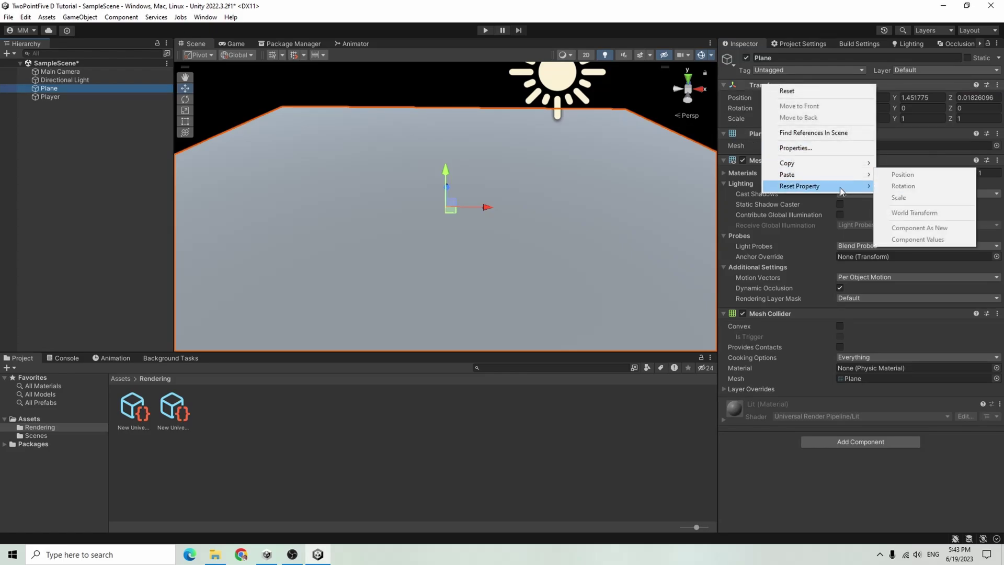
pyautogui.click(911, 191)
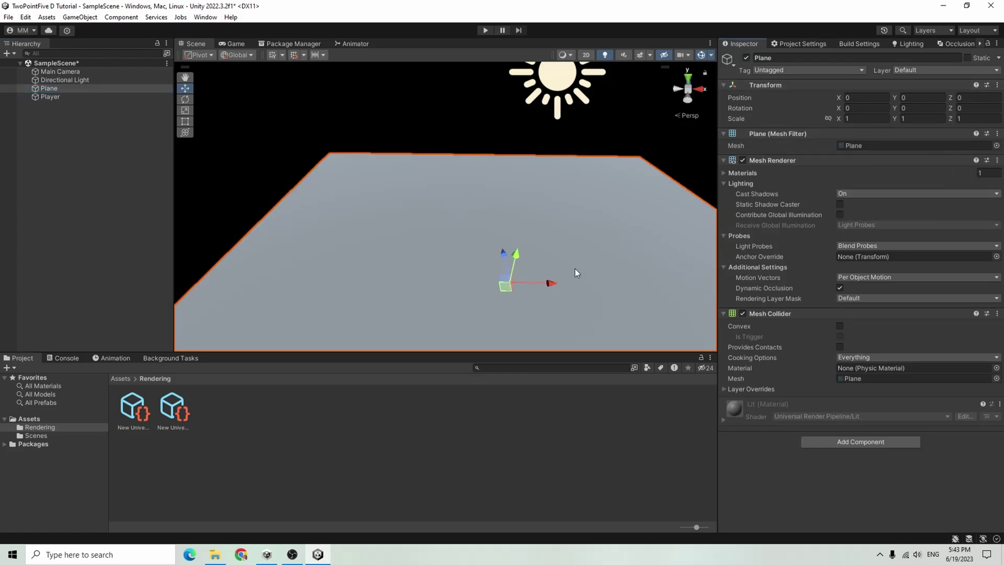
pyautogui.click(68, 97)
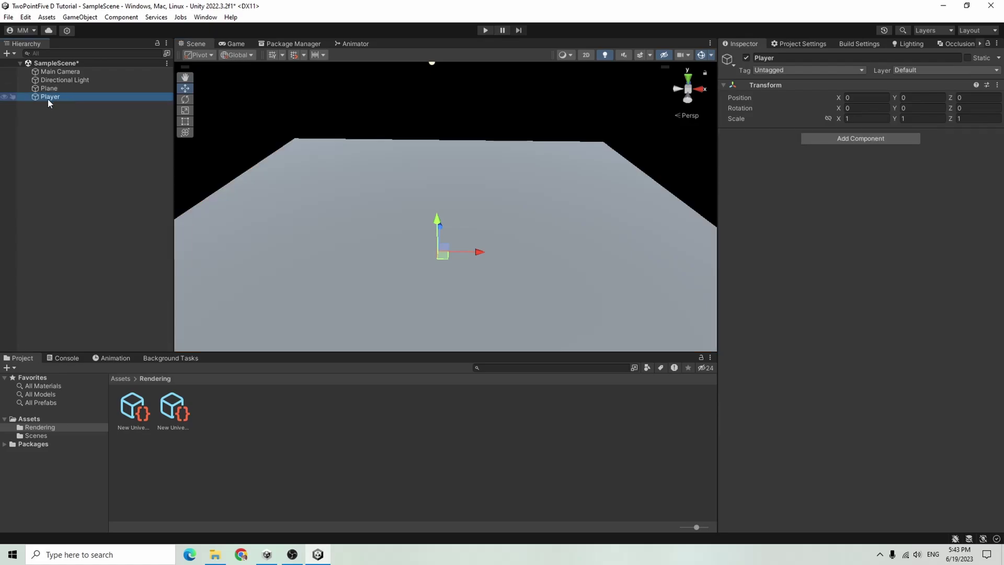
# - Add a Square sprite as a child of Player and name it Sprite
pyautogui.rightClick(49, 99)
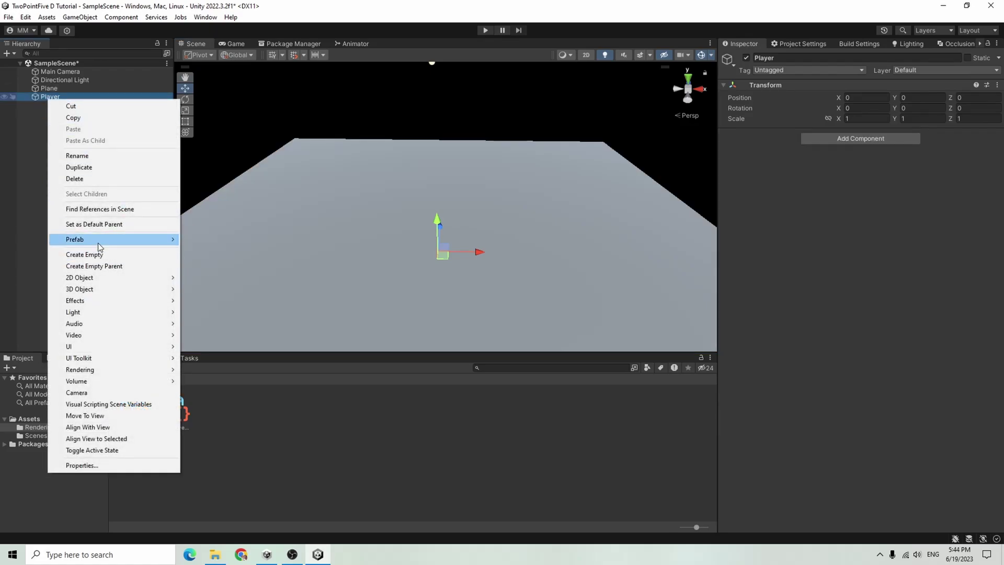
pyautogui.moveTo(134, 280)
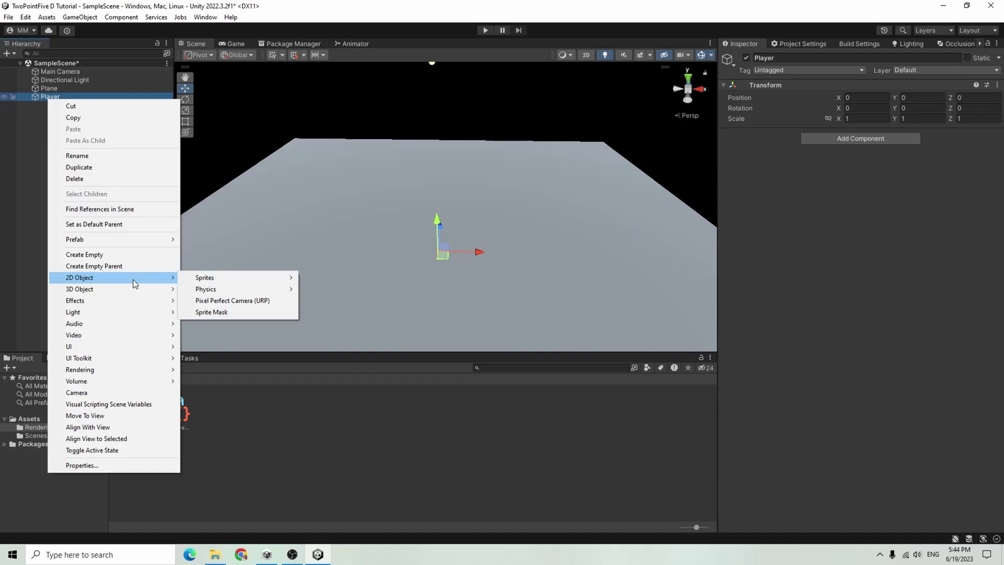
pyautogui.moveTo(233, 284)
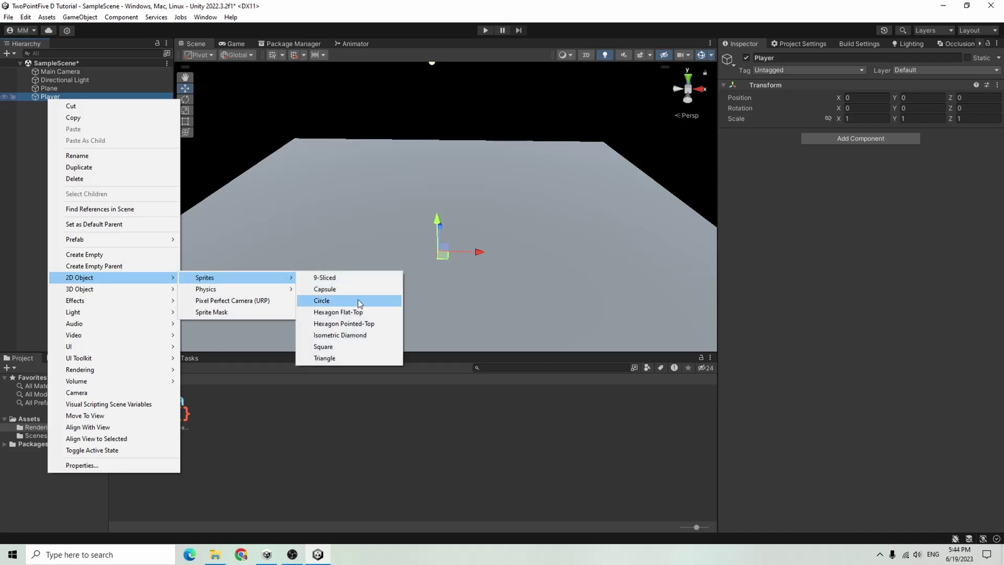
pyautogui.click(355, 348)
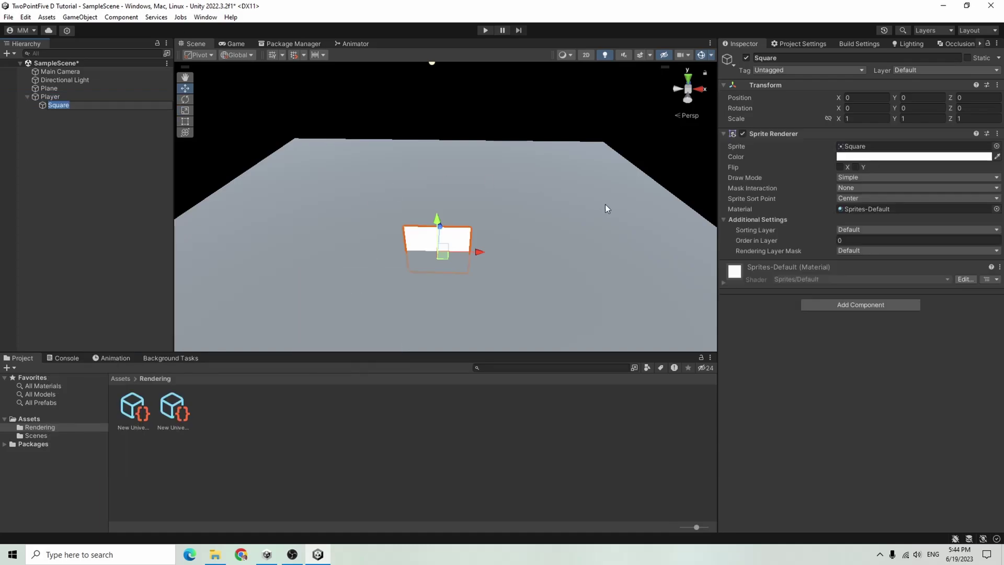
pyautogui.write('Sprite')
pyautogui.press('Return')
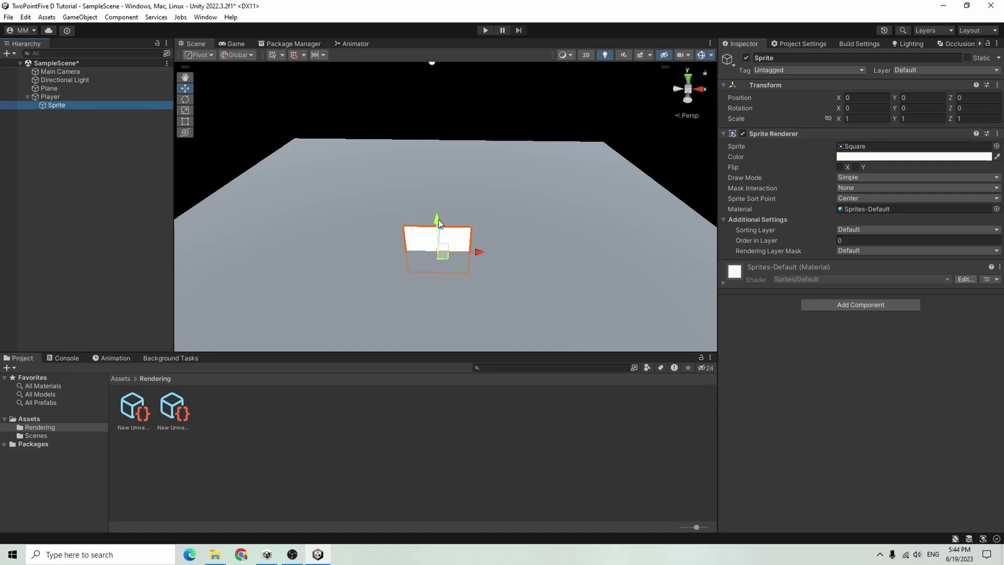
# - Raise Sprite to Y 0.5, then show the top-level Assets folder
pyautogui.moveTo(438, 220); pyautogui.dragTo(437, 195)
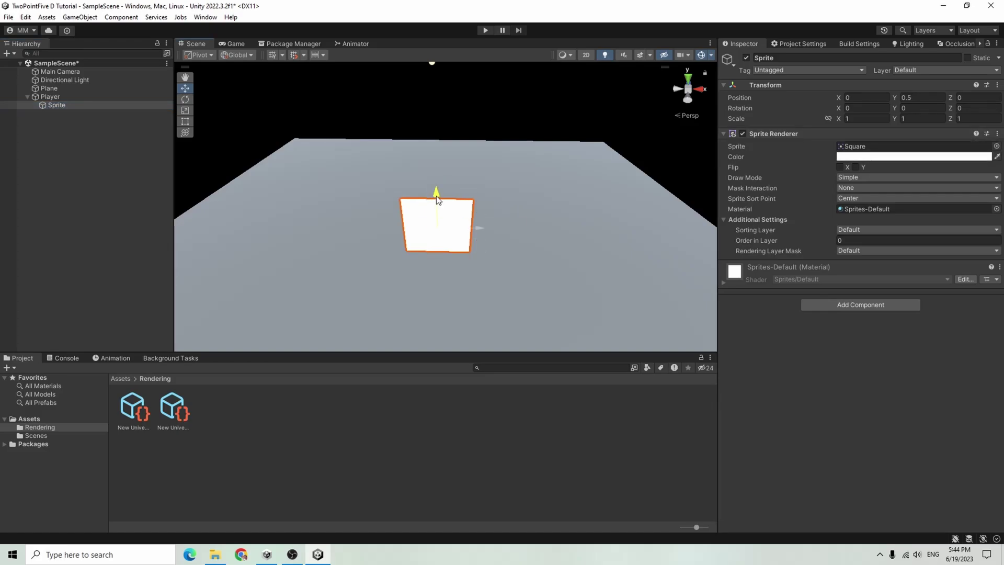
pyautogui.keyDown('alt'); pyautogui.moveTo(572, 256); pyautogui.dragTo(488, 230); pyautogui.keyUp('alt')
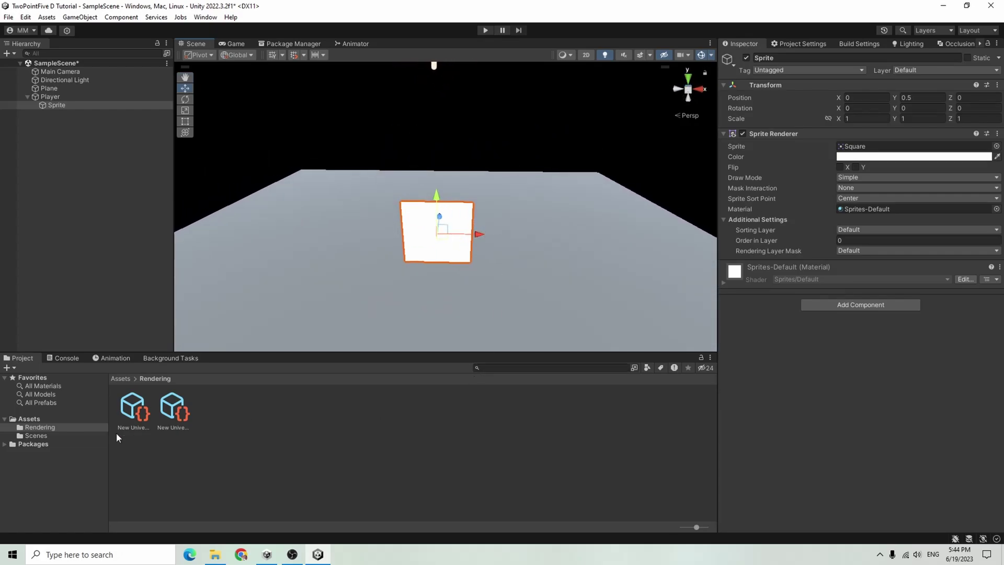
pyautogui.click(34, 418)
pyautogui.click(241, 445)
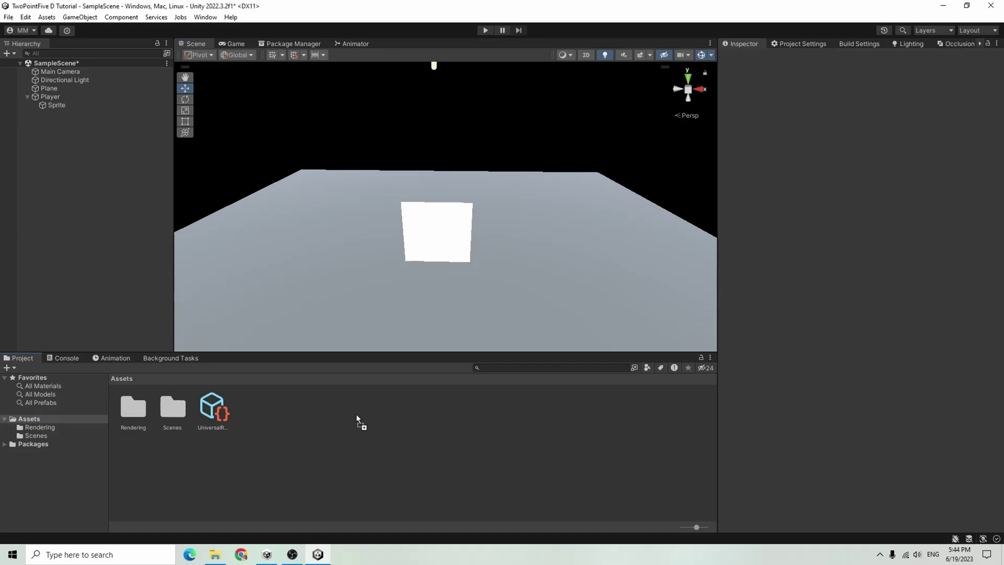
# - Import the Player Art folder and select the Player Adventure Character texture
pyautogui.moveTo(358, 412); pyautogui.dragTo(359, 419)
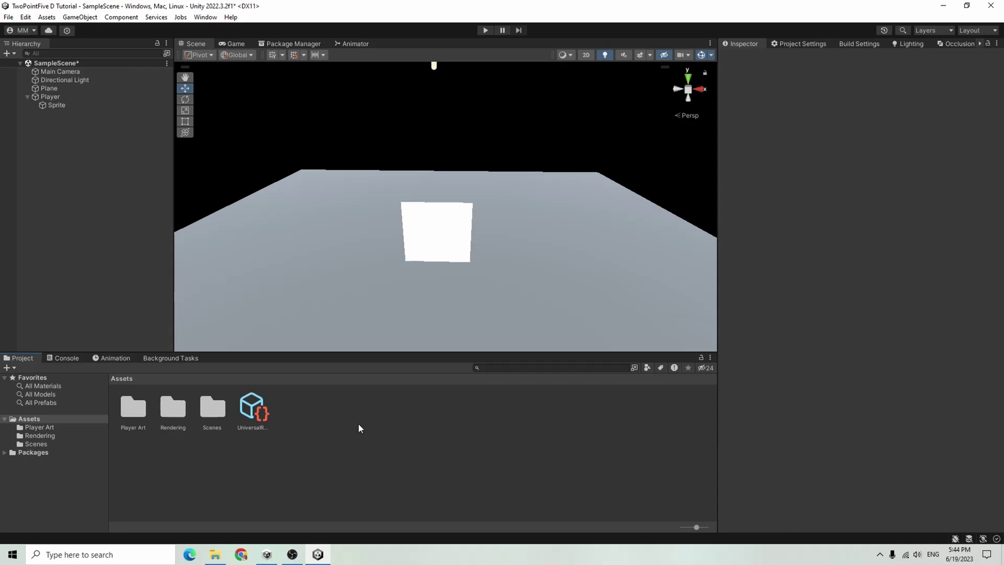
pyautogui.doubleClick(135, 409)
pyautogui.click(135, 409)
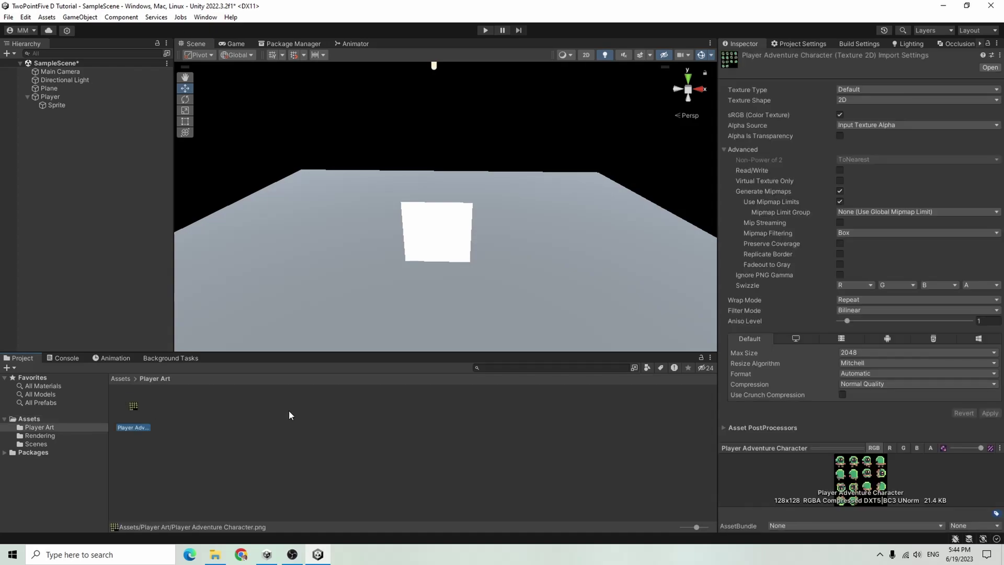
# - Set the texture to Sprite, Multiple mode, 32 PPU, Compression None, Point filter, and apply
pyautogui.click(871, 91)
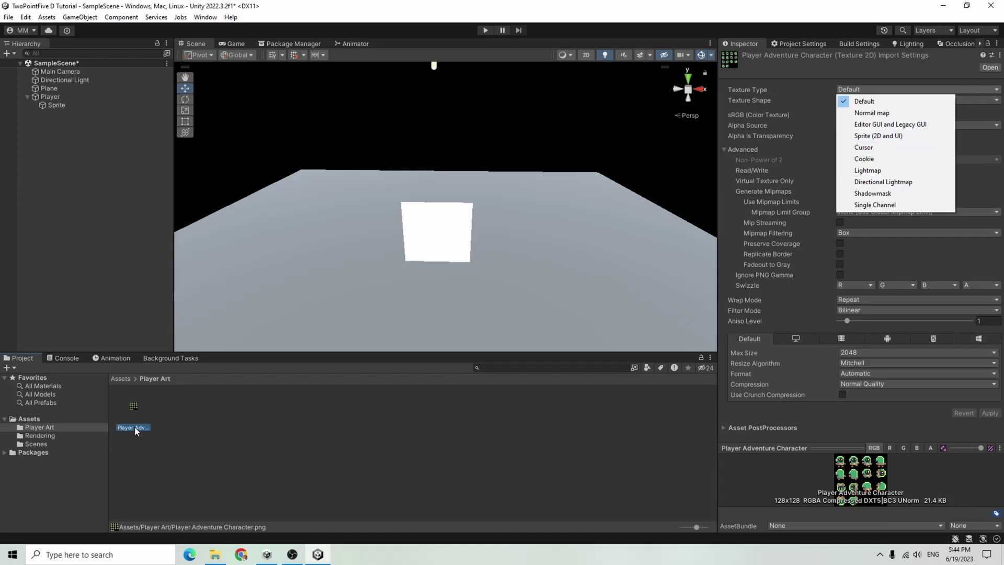
pyautogui.click(891, 135)
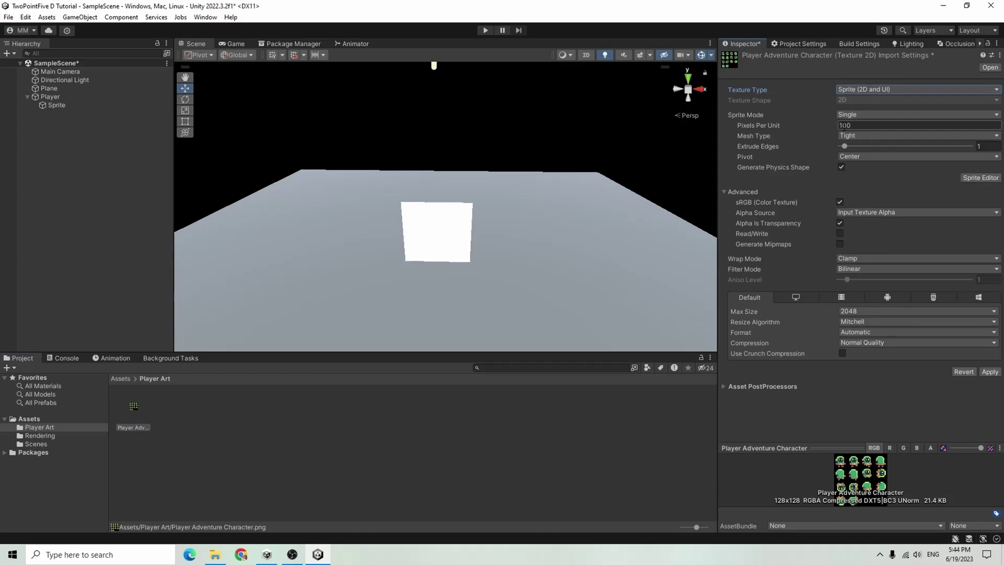
pyautogui.click(858, 115)
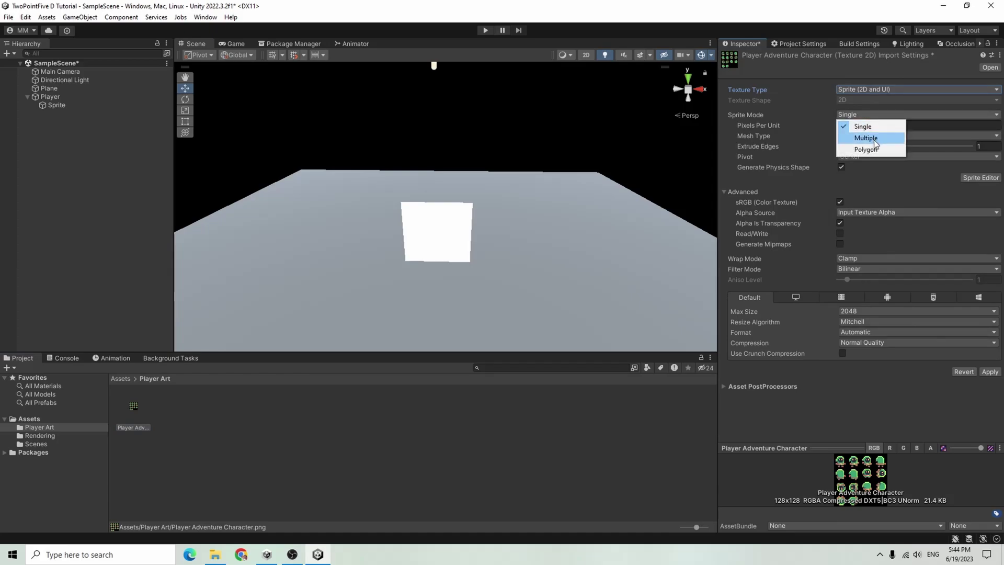
pyautogui.click(874, 140)
pyautogui.click(795, 125)
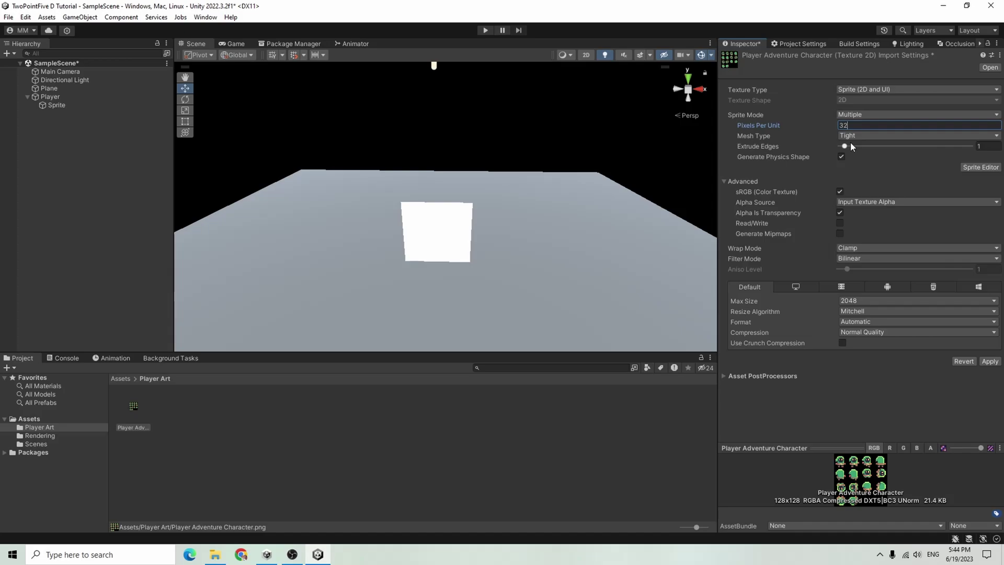
pyautogui.click(867, 331)
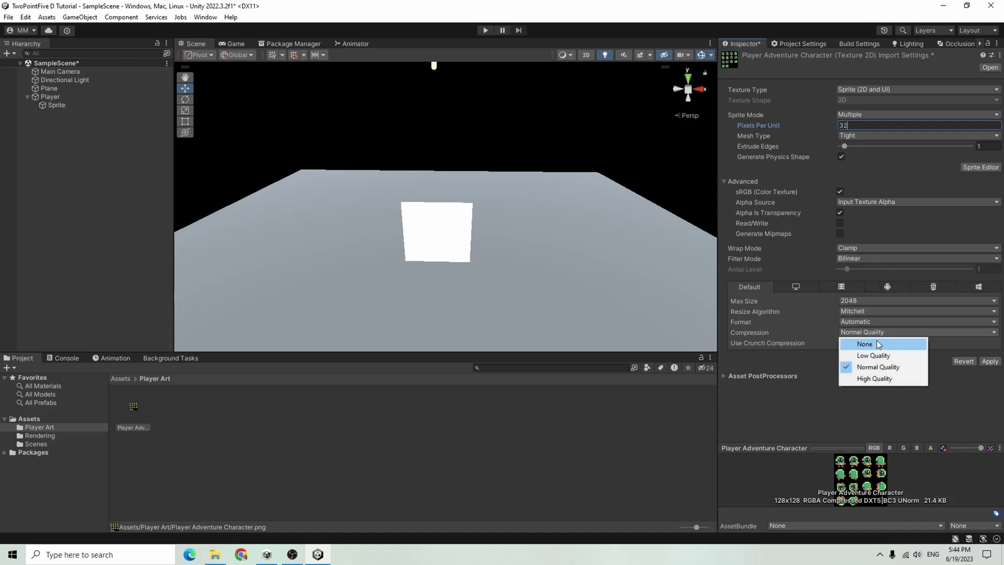
pyautogui.click(876, 340)
pyautogui.click(871, 257)
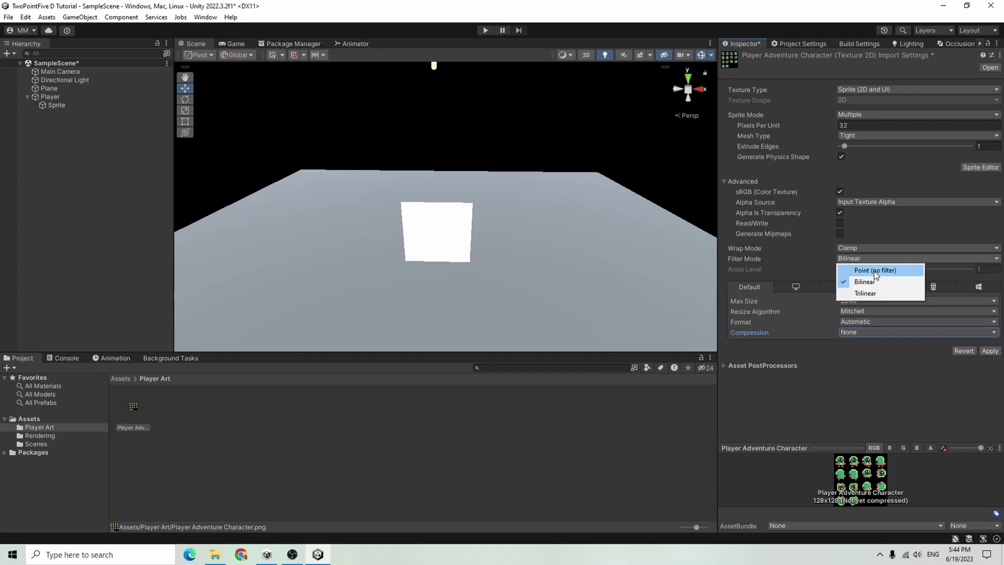
pyautogui.click(875, 270)
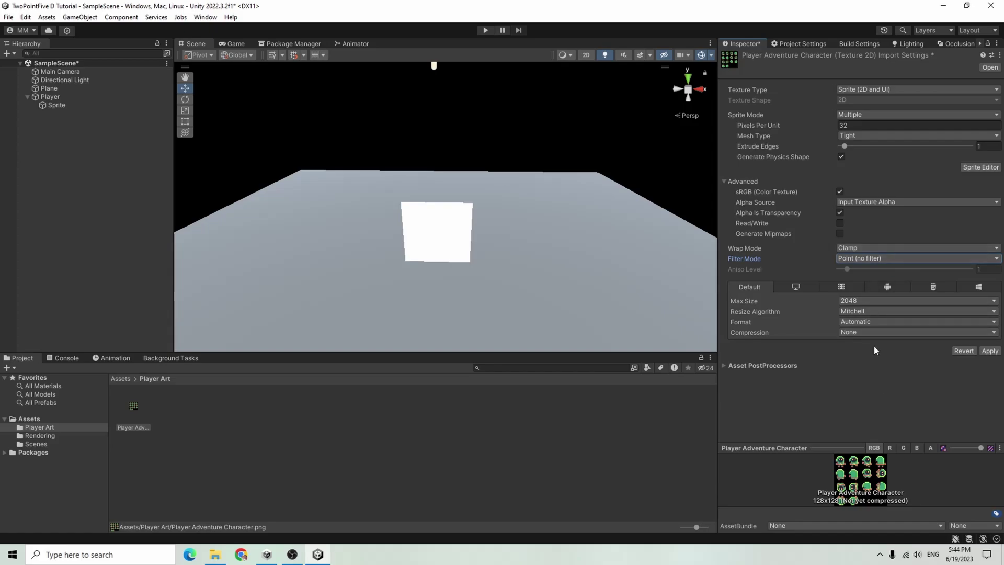
pyautogui.click(990, 351)
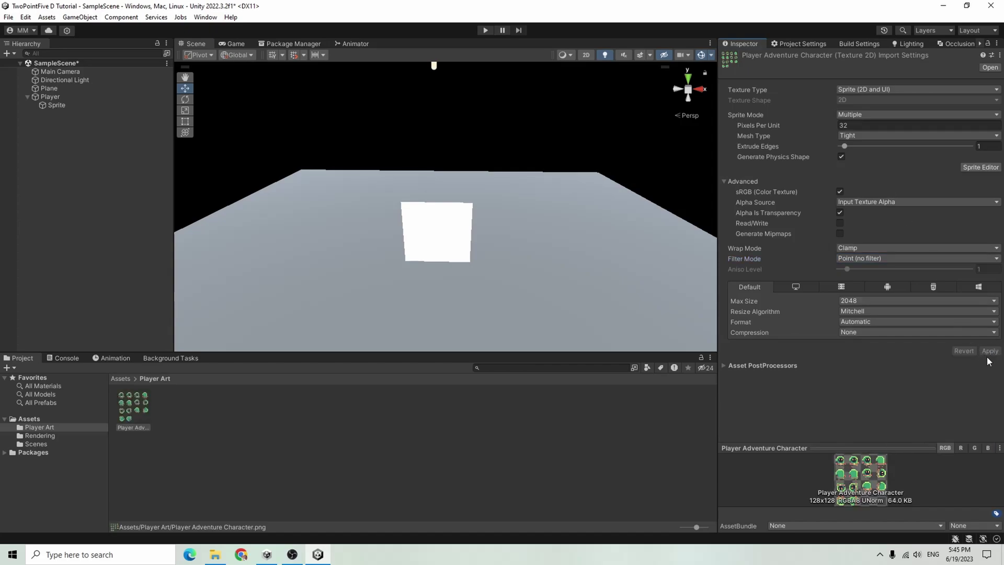
# - In the Sprite Editor, choose Grid By Cell Size slicing with 32×32 pixel cells
pyautogui.click(982, 168)
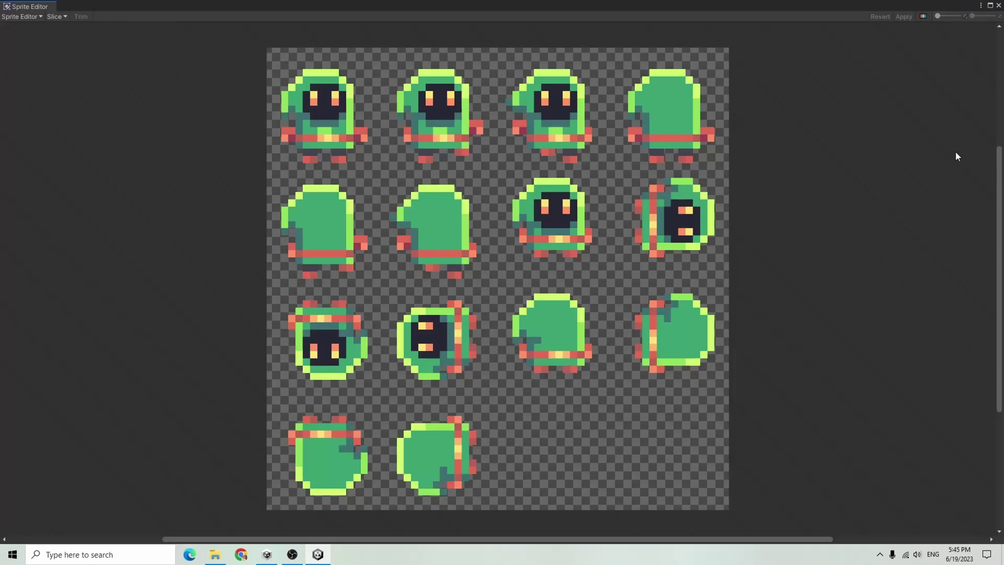
pyautogui.click(60, 16)
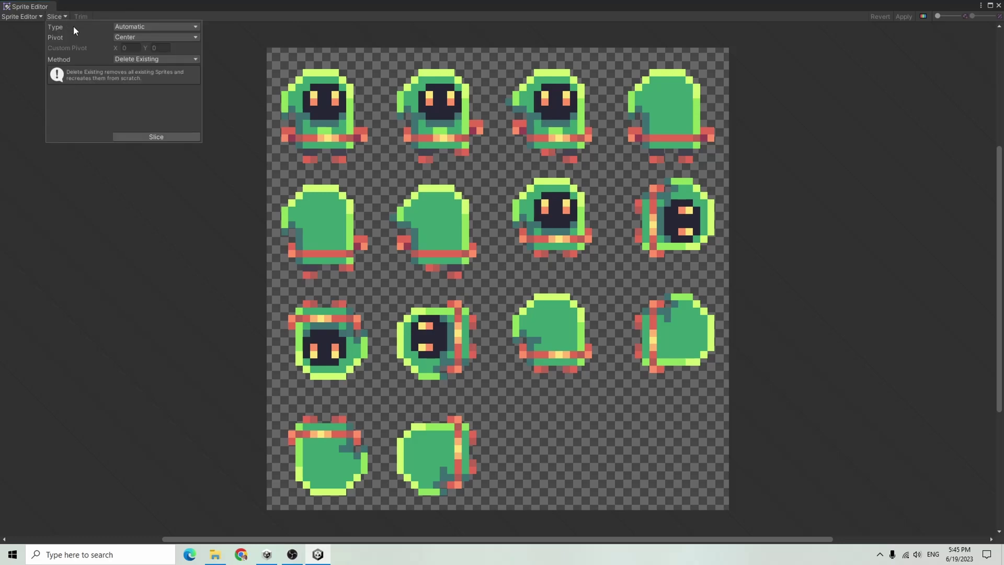
pyautogui.click(136, 27)
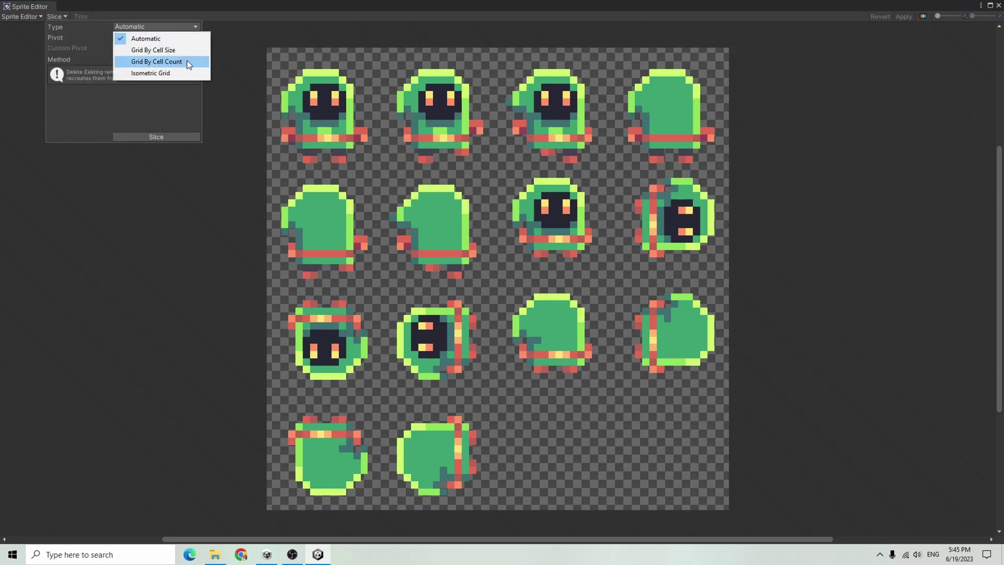
pyautogui.click(185, 49)
pyautogui.click(136, 38)
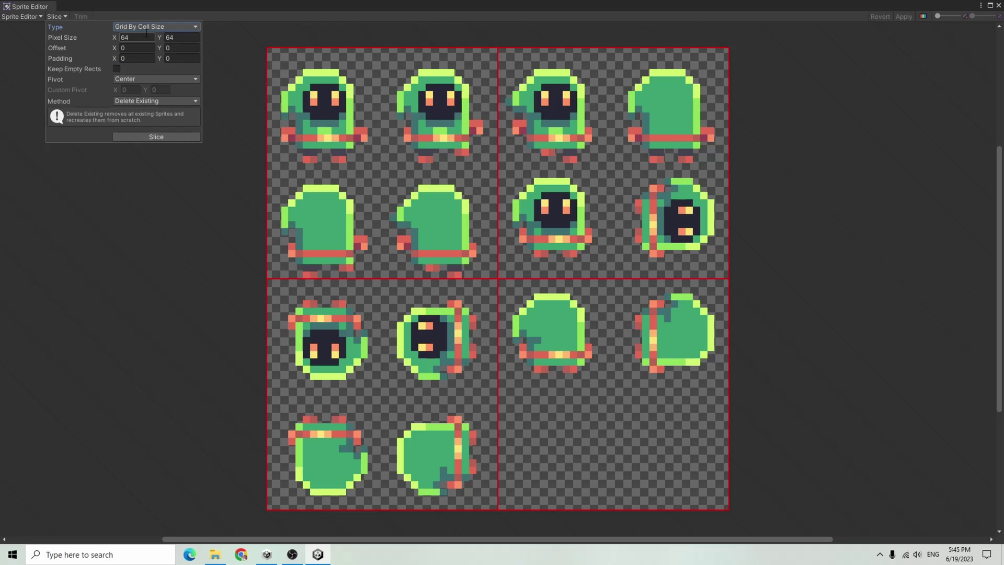
pyautogui.write('32')
pyautogui.press('Tab')
pyautogui.write('32')
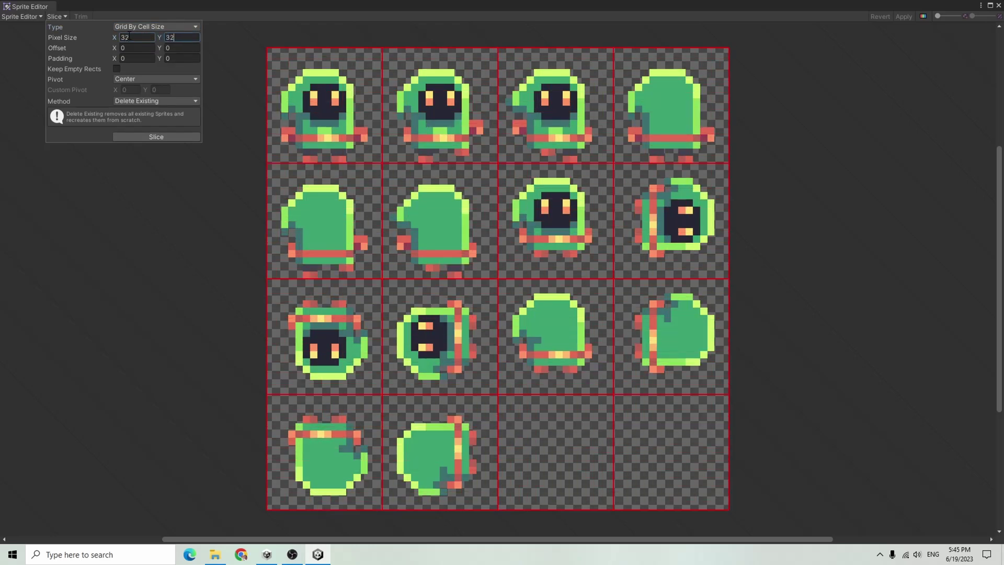
# - Set the pivot to Bottom, slice the sheet, and apply the slicing
pyautogui.click(149, 78)
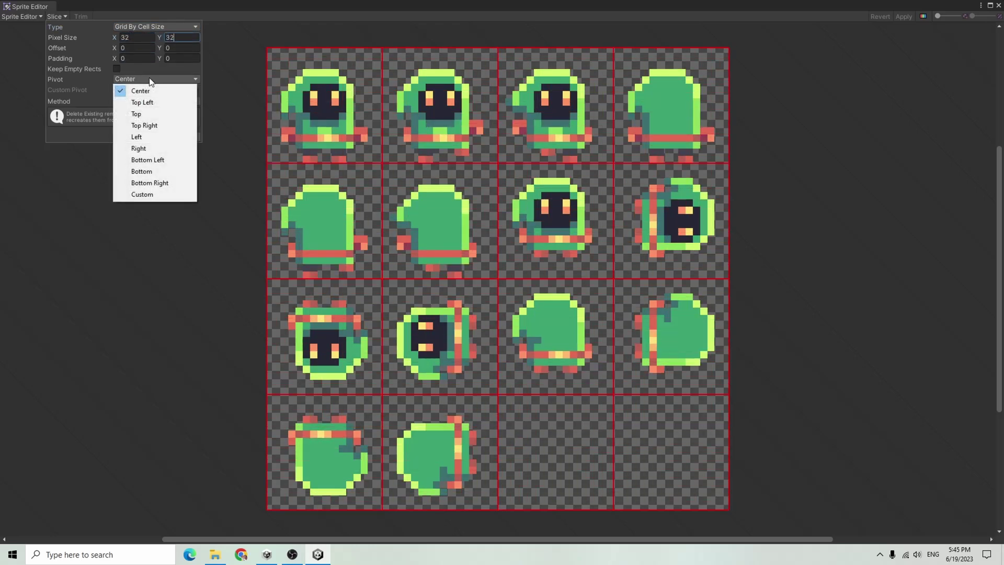
pyautogui.click(174, 173)
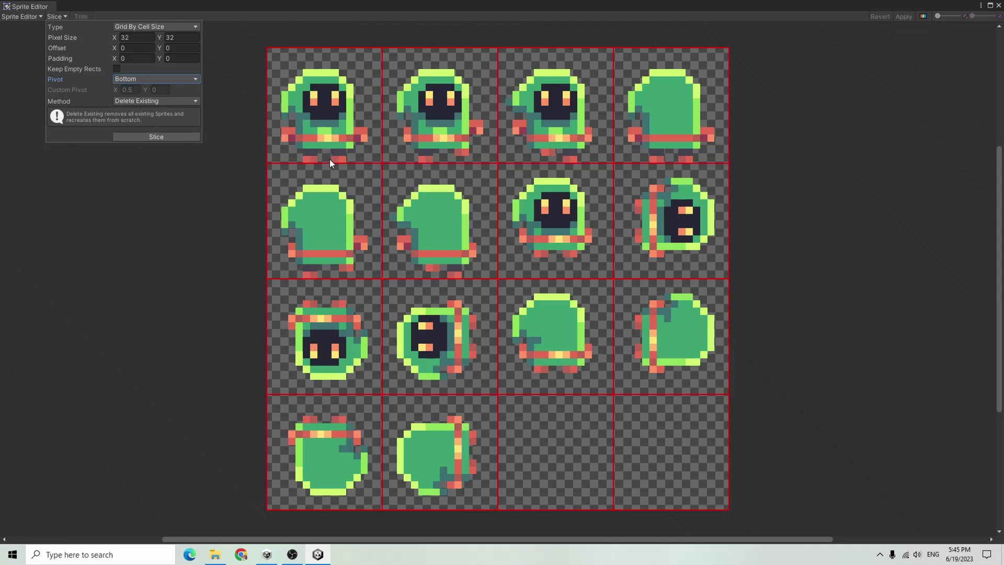
pyautogui.click(152, 135)
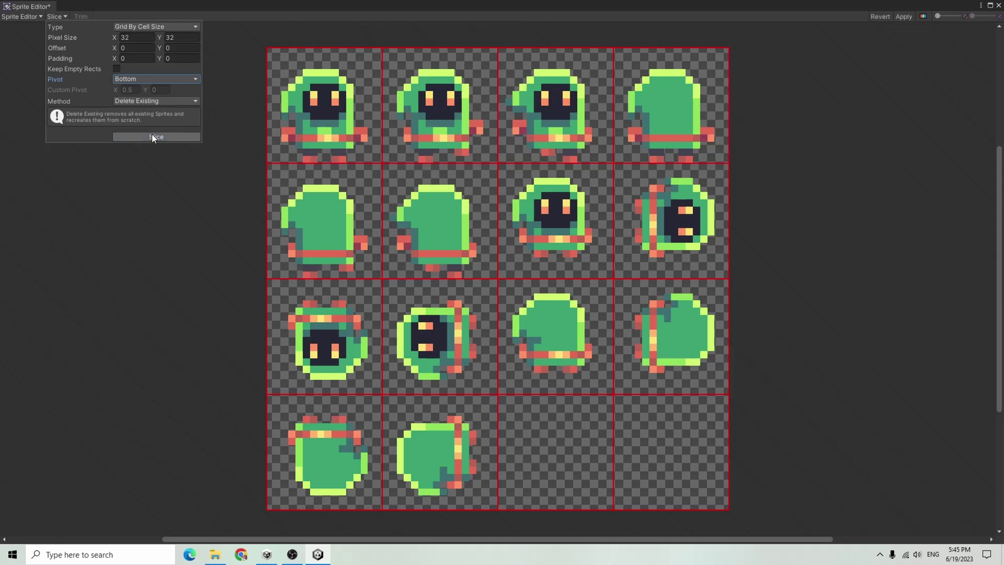
pyautogui.click(365, 113)
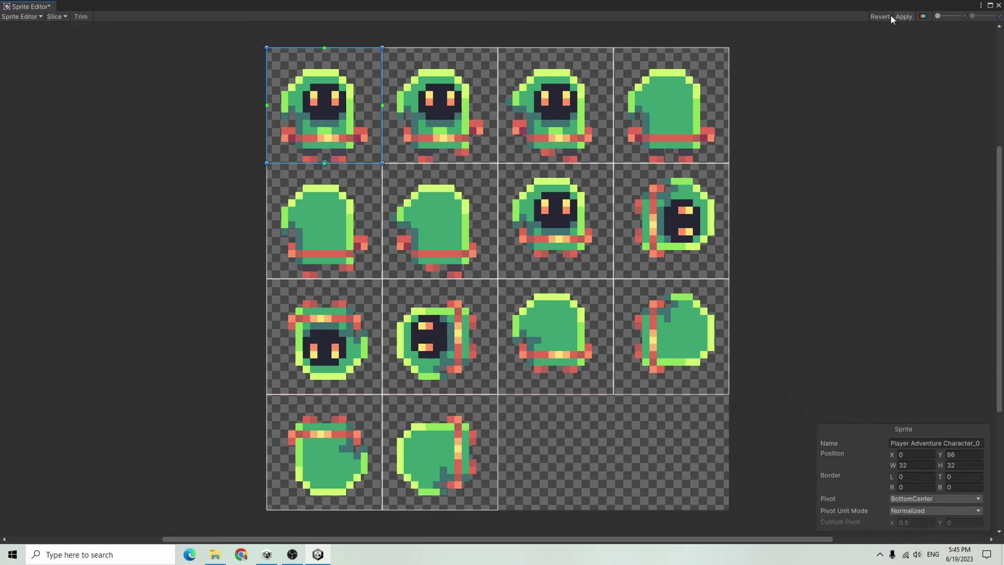
pyautogui.click(905, 16)
pyautogui.click(998, 6)
pyautogui.click(53, 105)
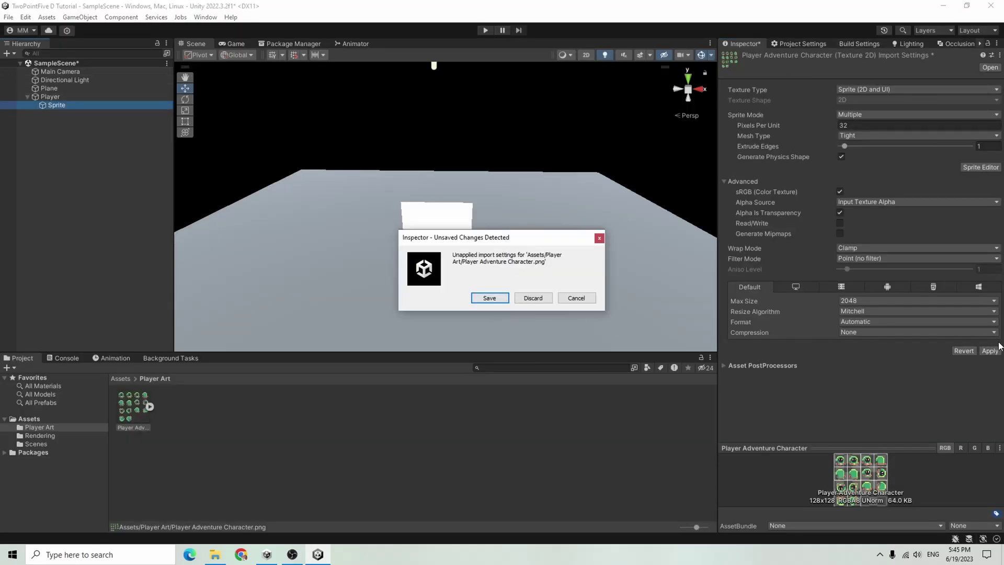
# - Save the import settings and assign Player Adventure Character_0 as the Sprite Renderer's sprite
pyautogui.click(501, 297)
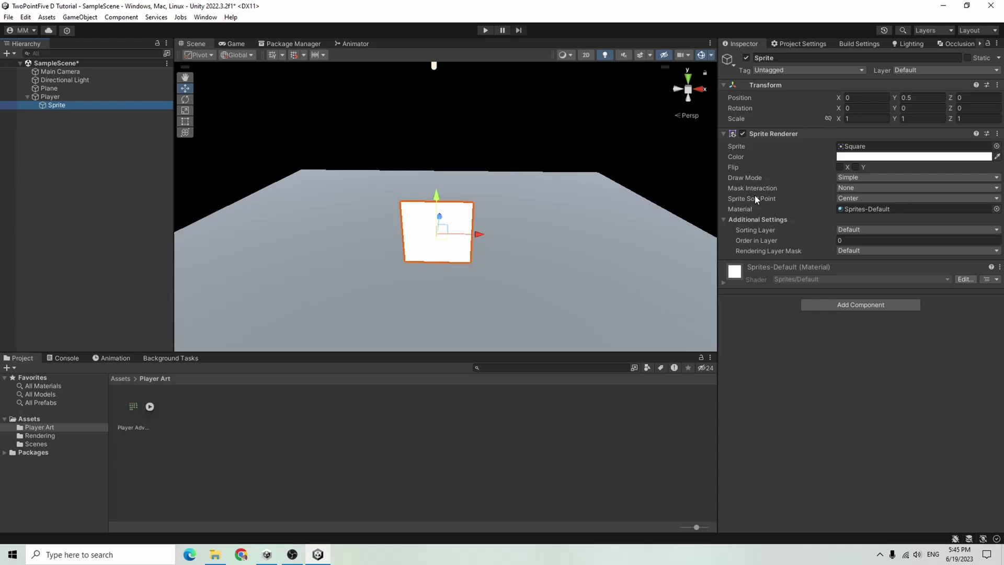
pyautogui.click(997, 147)
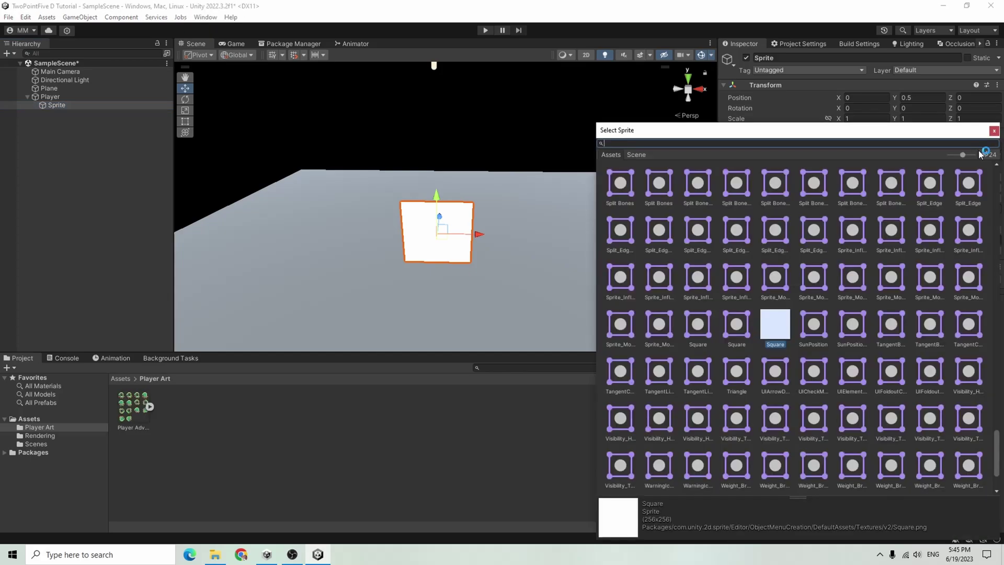
pyautogui.scroll(-2, 893, 264)
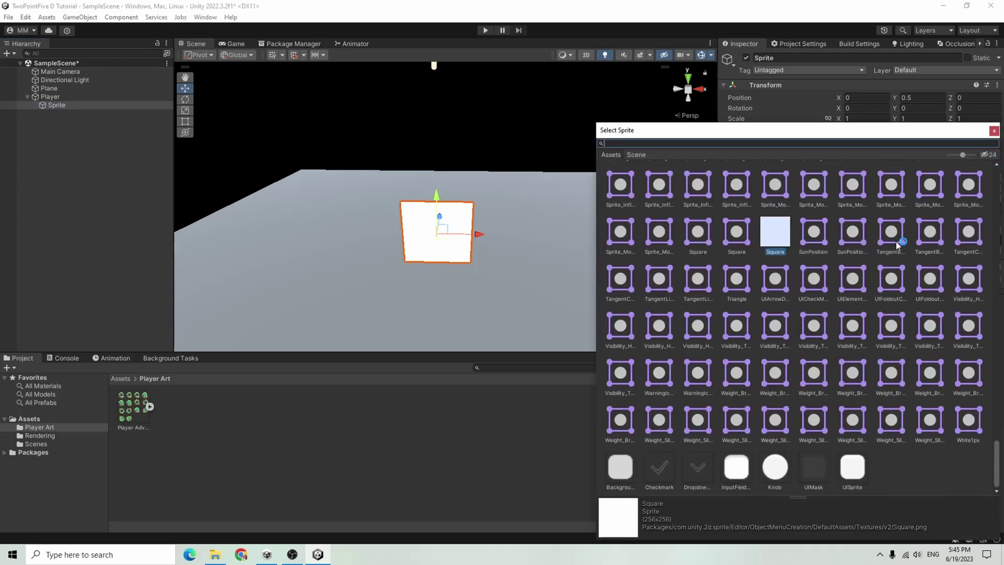
pyautogui.scroll(10, 905, 246)
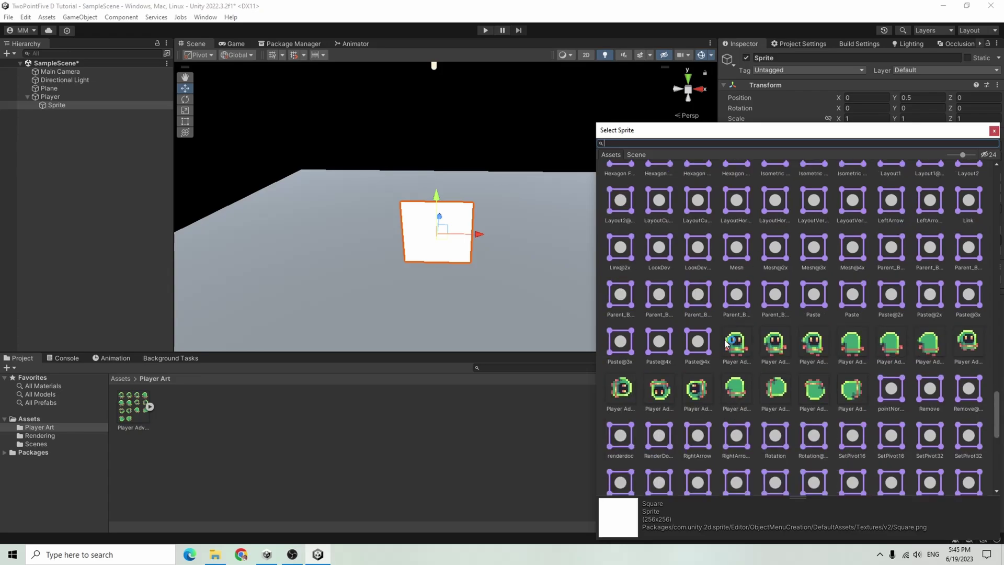
pyautogui.doubleClick(737, 343)
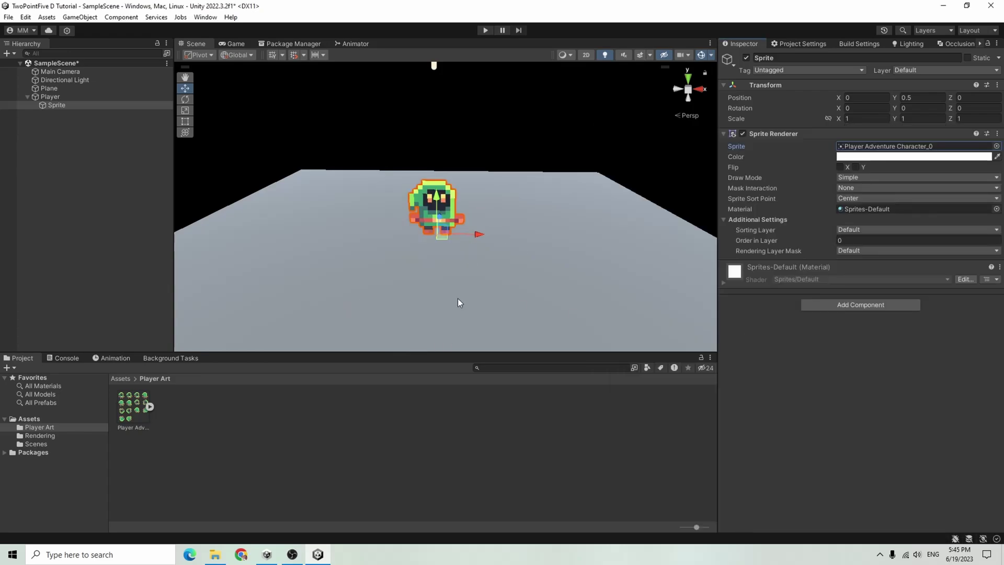
# - Orbit the view to check the sprite and reselect the Sprite child object
pyautogui.click(561, 454)
pyautogui.keyDown('alt'); pyautogui.moveTo(398, 292); pyautogui.dragTo(298, 188); pyautogui.keyUp('alt')
pyautogui.click(82, 103)
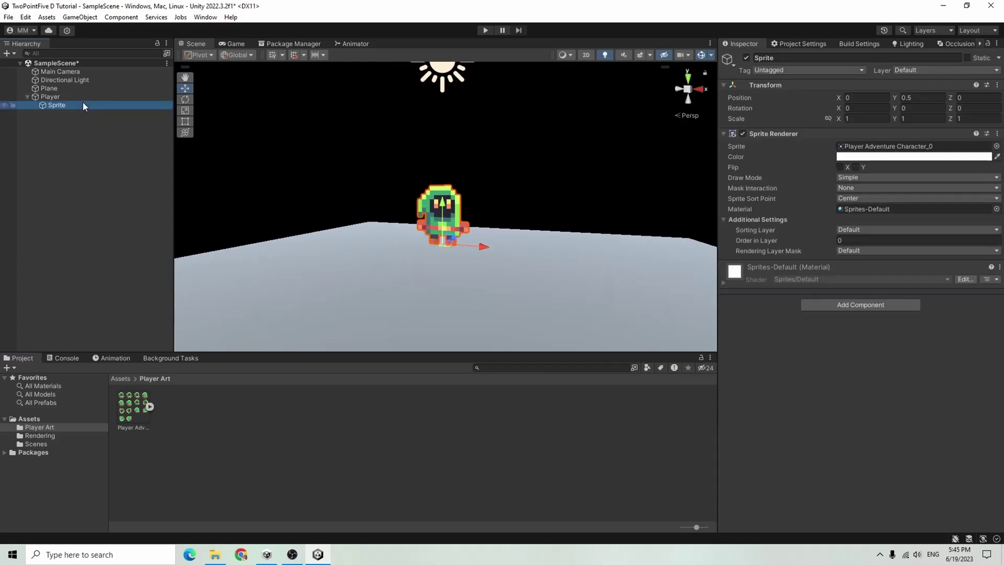
pyautogui.click(81, 97)
pyautogui.click(76, 104)
# - Set the Sprite's Position Y from 0.5 to 0 and orbit around Player to check placement
pyautogui.click(910, 97)
pyautogui.write('0')
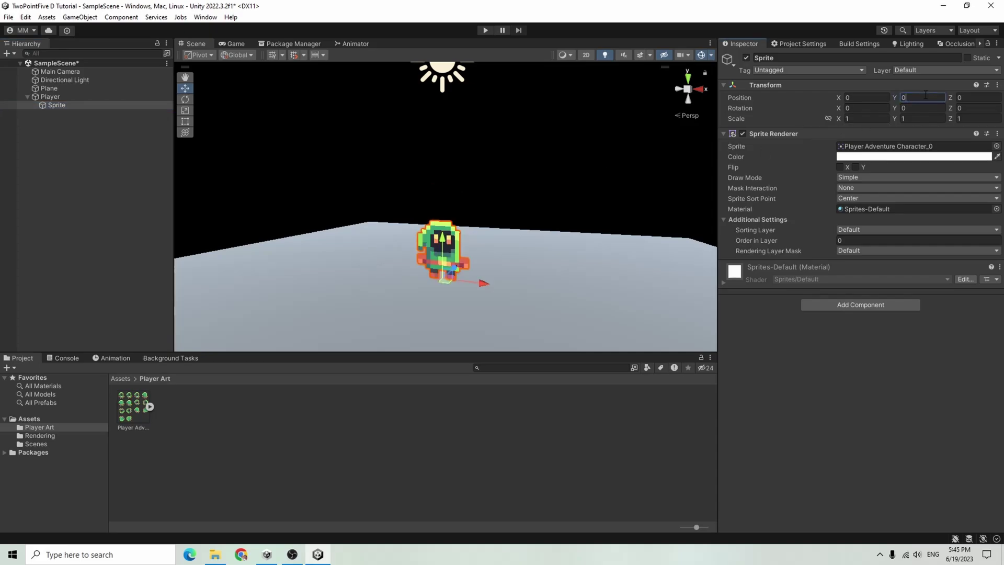
pyautogui.click(61, 97)
pyautogui.keyDown('alt'); pyautogui.moveTo(514, 213); pyautogui.dragTo(556, 288); pyautogui.keyUp('alt')
pyautogui.moveTo(434, 255); pyautogui.dragTo(511, 294)
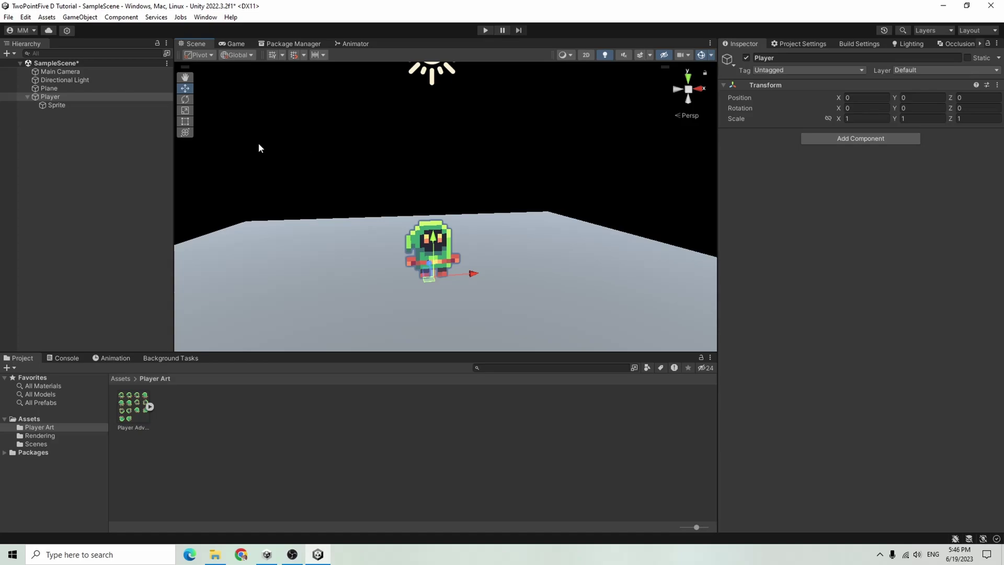
pyautogui.keyDown('alt'); pyautogui.moveTo(564, 273); pyautogui.dragTo(366, 199); pyautogui.keyUp('alt')
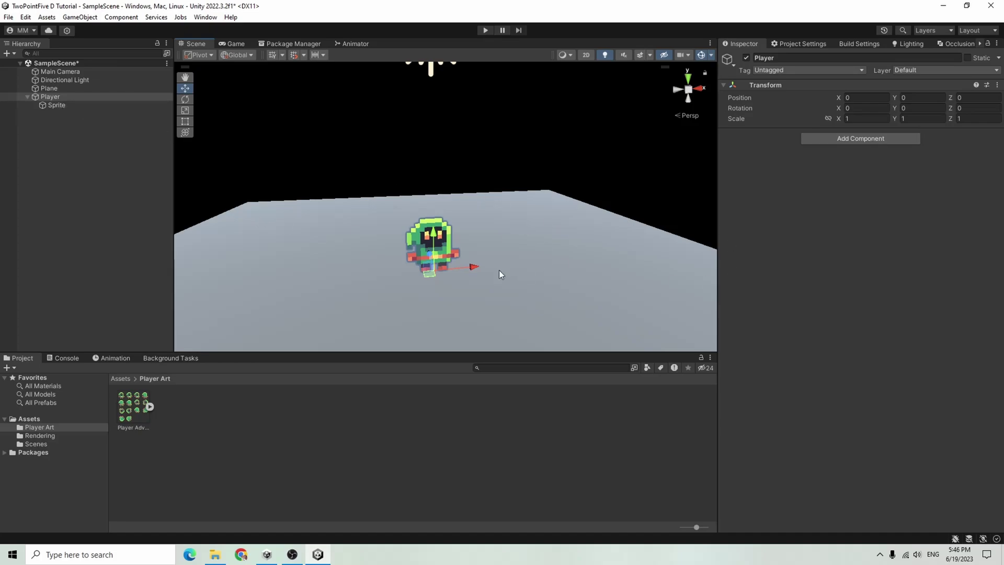
pyautogui.click(83, 105)
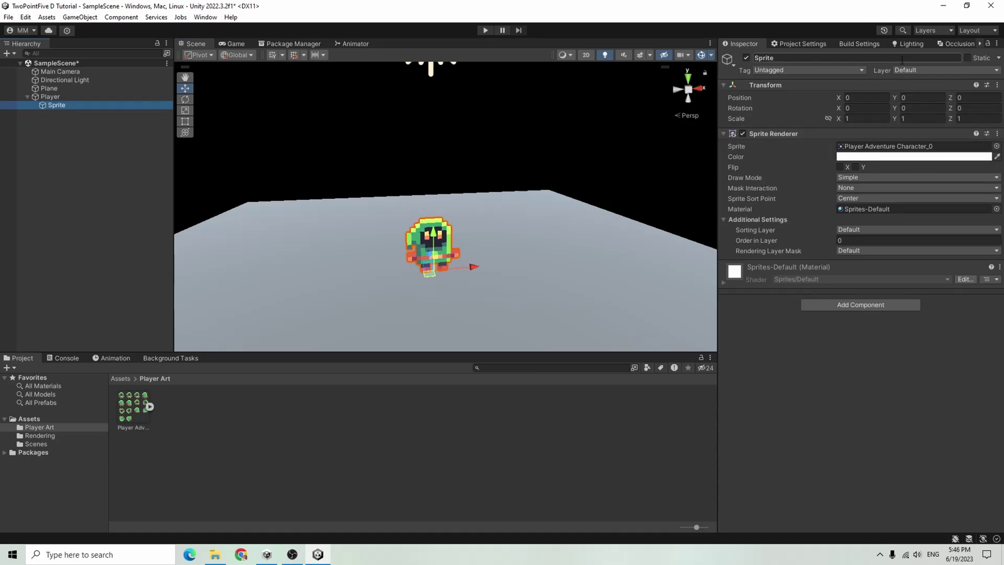
# - Set the Sprite Renderer's Cast Shadows to On via Debug Inspector mode, then return to Normal
pyautogui.click(997, 44)
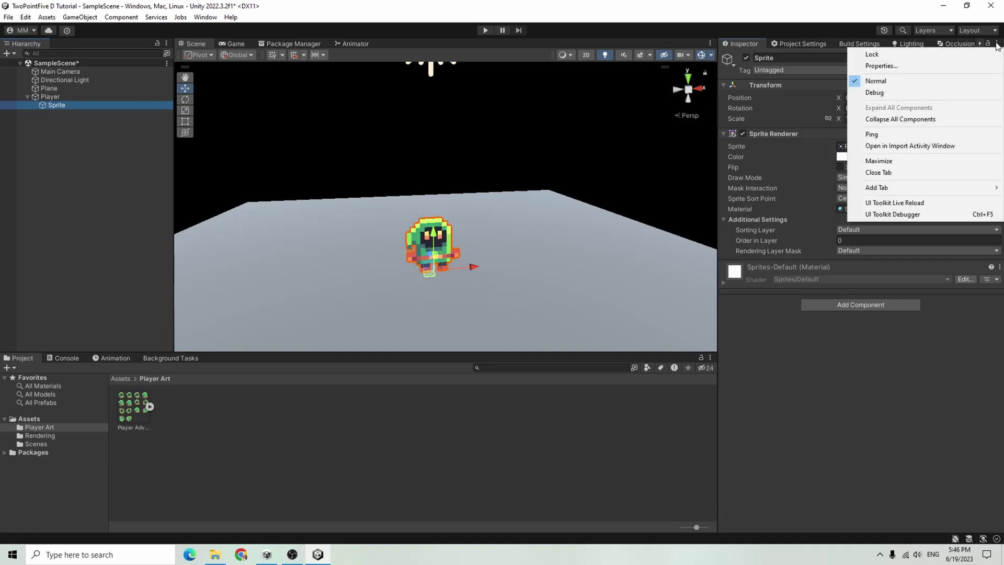
pyautogui.click(875, 92)
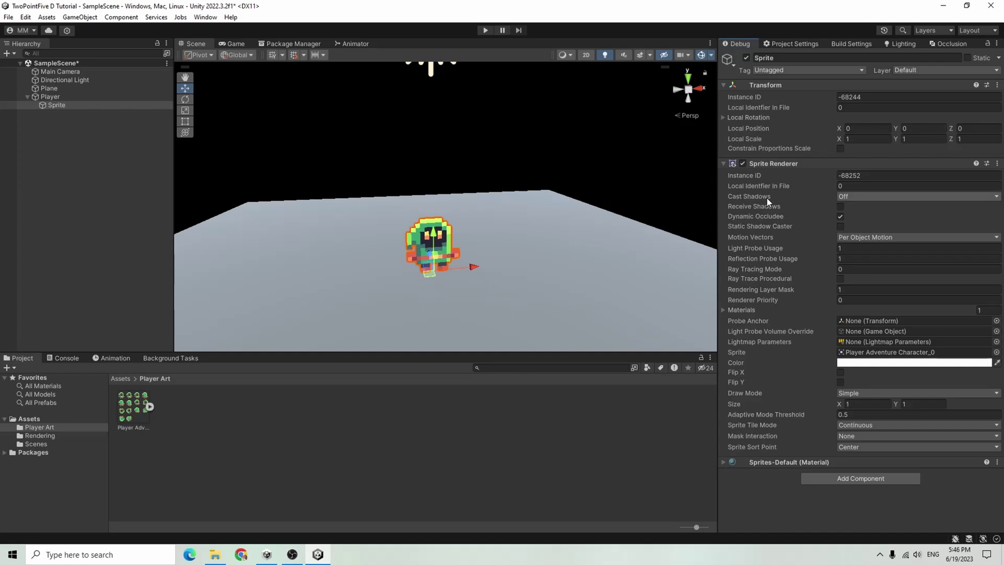
pyautogui.click(849, 195)
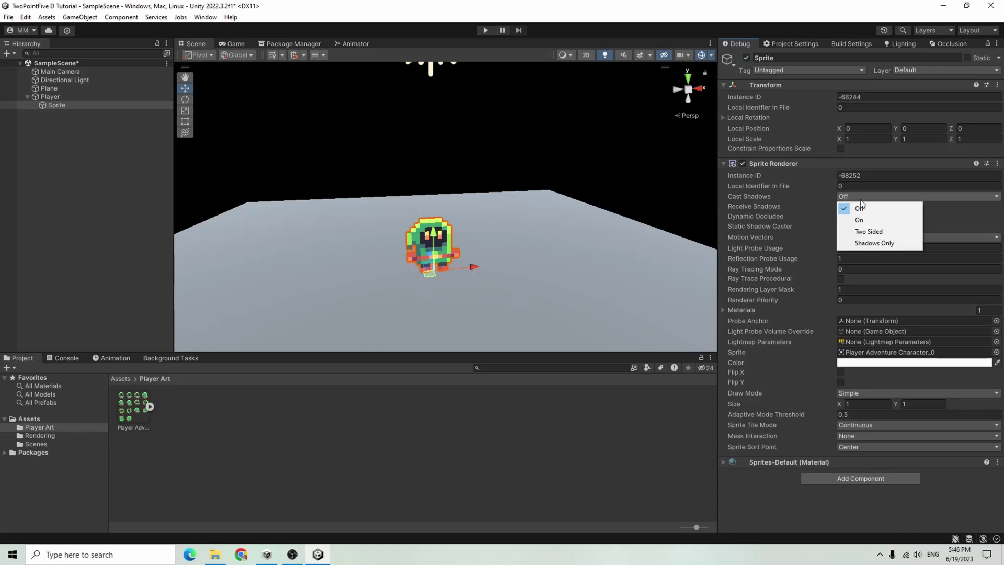
pyautogui.click(868, 222)
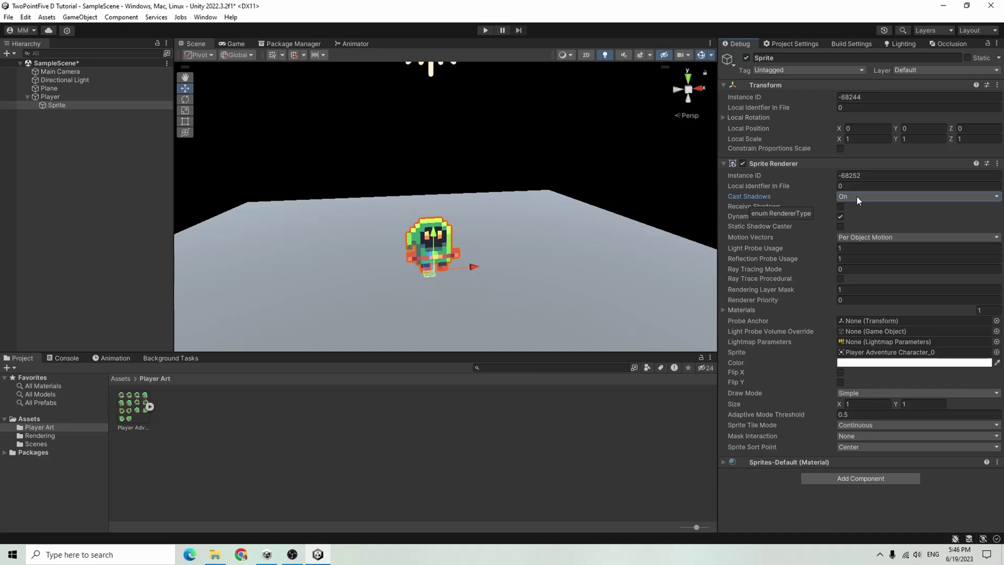
pyautogui.moveTo(432, 272)
pyautogui.keyDown('alt'); pyautogui.mouseDown()
pyautogui.moveTo(624, 279)
pyautogui.moveTo(421, 276)
pyautogui.mouseUp(); pyautogui.keyUp('alt')
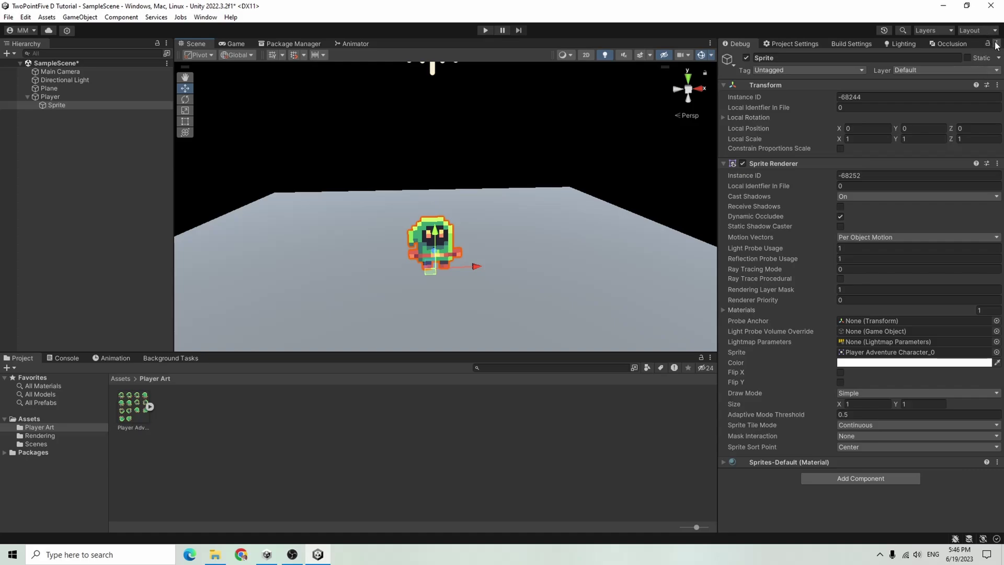
pyautogui.keyDown('alt'); pyautogui.moveTo(434, 262); pyautogui.dragTo(617, 307); pyautogui.keyUp('alt')
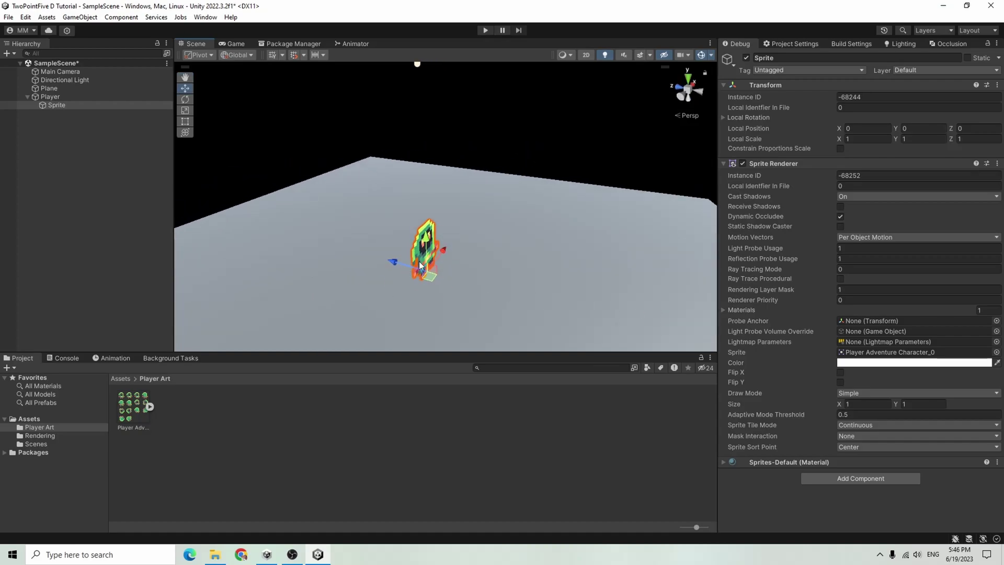
pyautogui.click(997, 45)
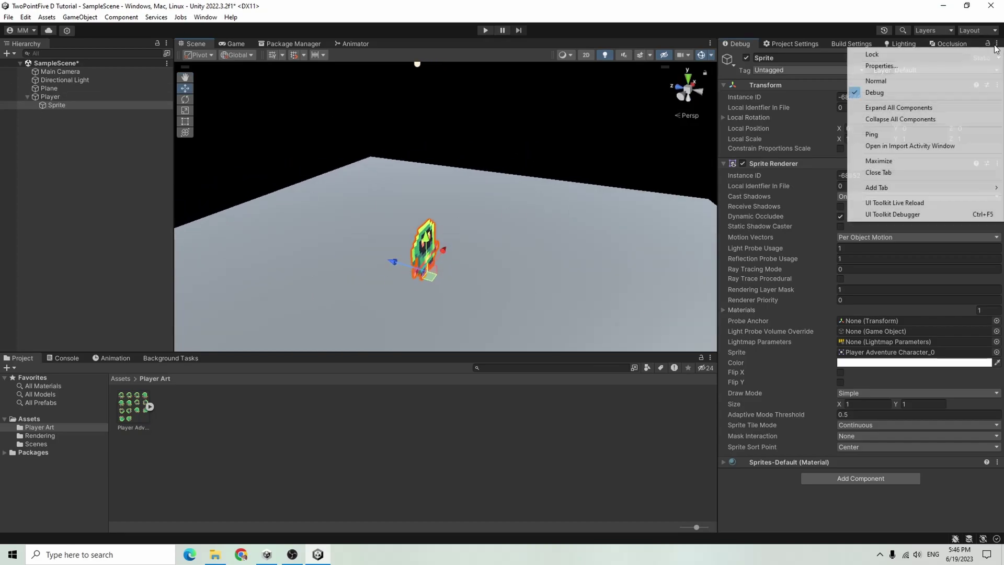
pyautogui.click(876, 81)
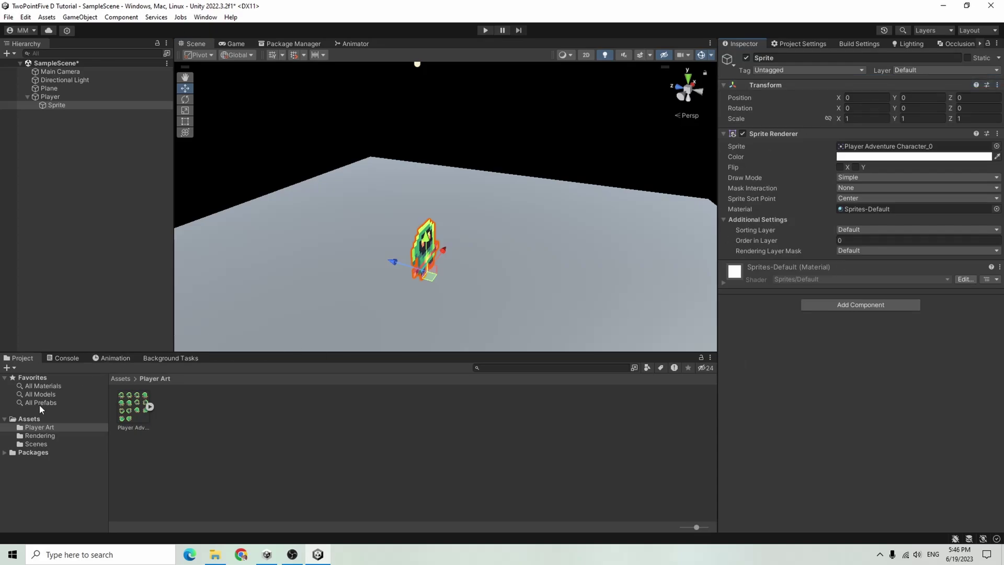
# - Create a folder named Shaders in the top-level Assets and open it
pyautogui.click(38, 418)
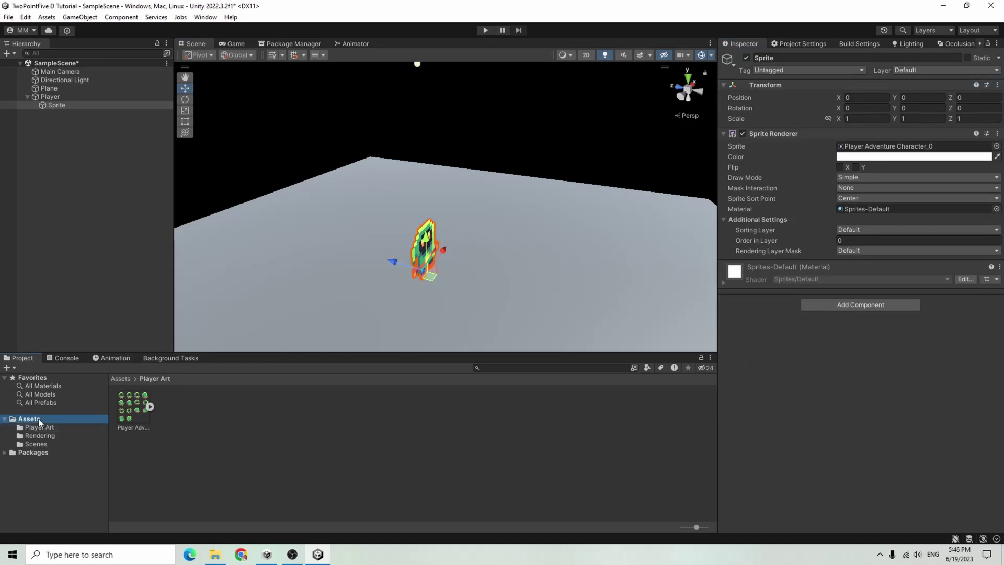
pyautogui.rightClick(324, 449)
pyautogui.moveTo(386, 163)
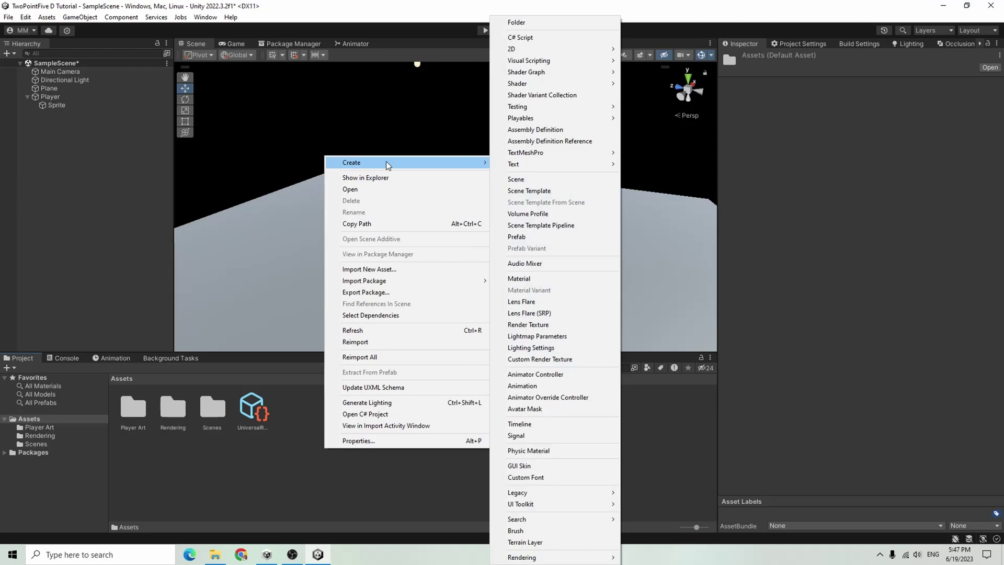
pyautogui.click(520, 23)
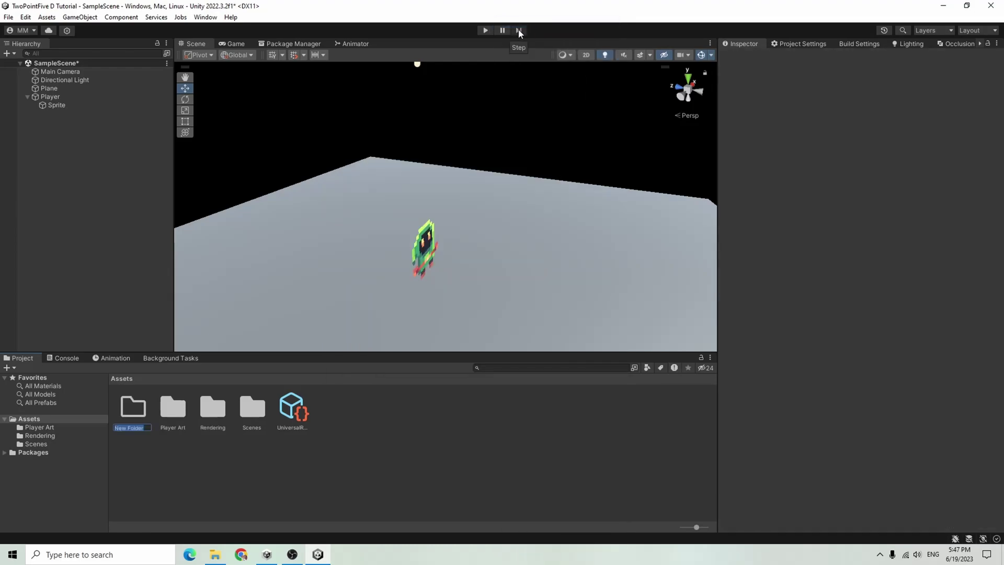
pyautogui.write('SAaders')
pyautogui.press('Return')
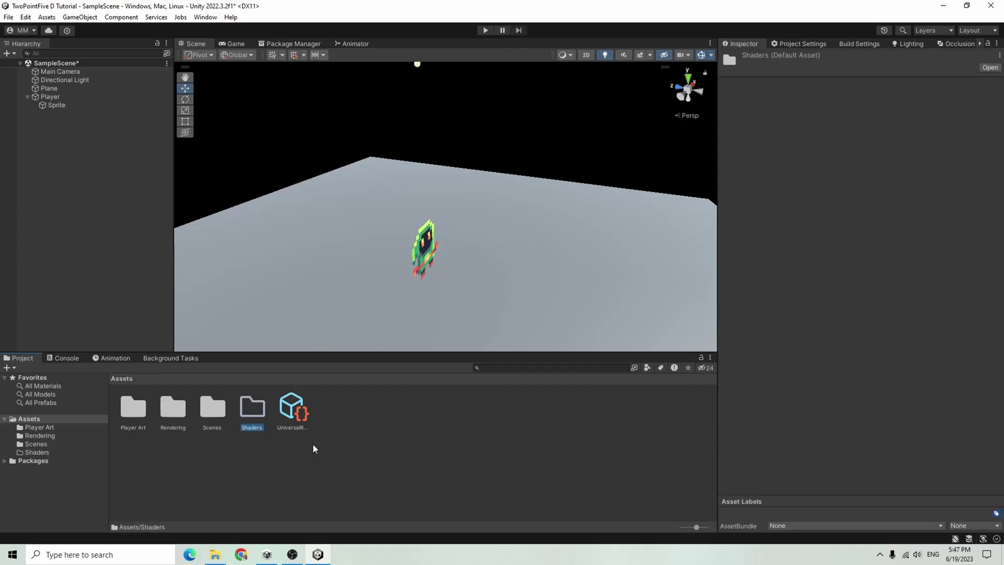
pyautogui.doubleClick(252, 413)
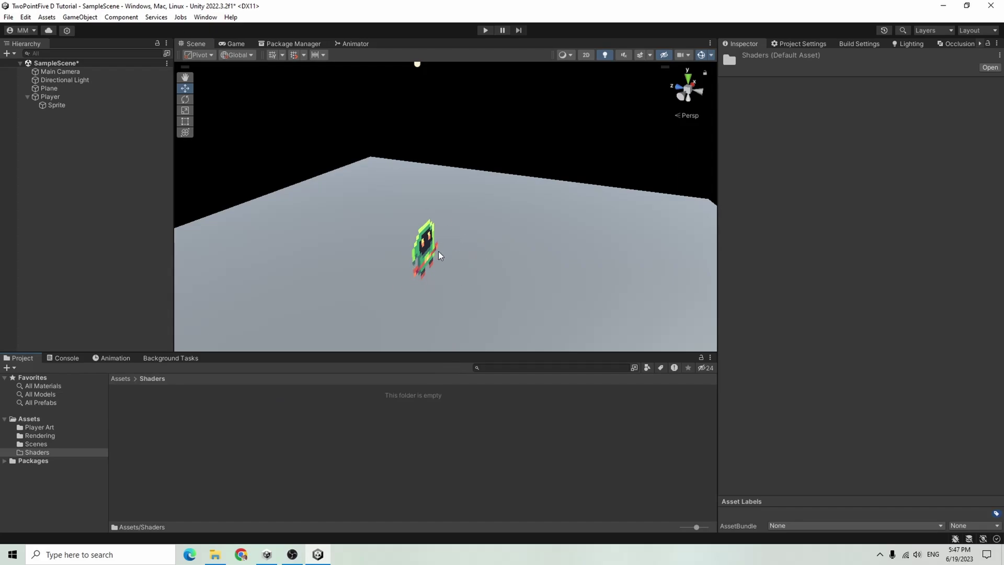
# - Create a URP Lit Shader Graph named Sprite Shader in the Shaders folder
pyautogui.rightClick(199, 482)
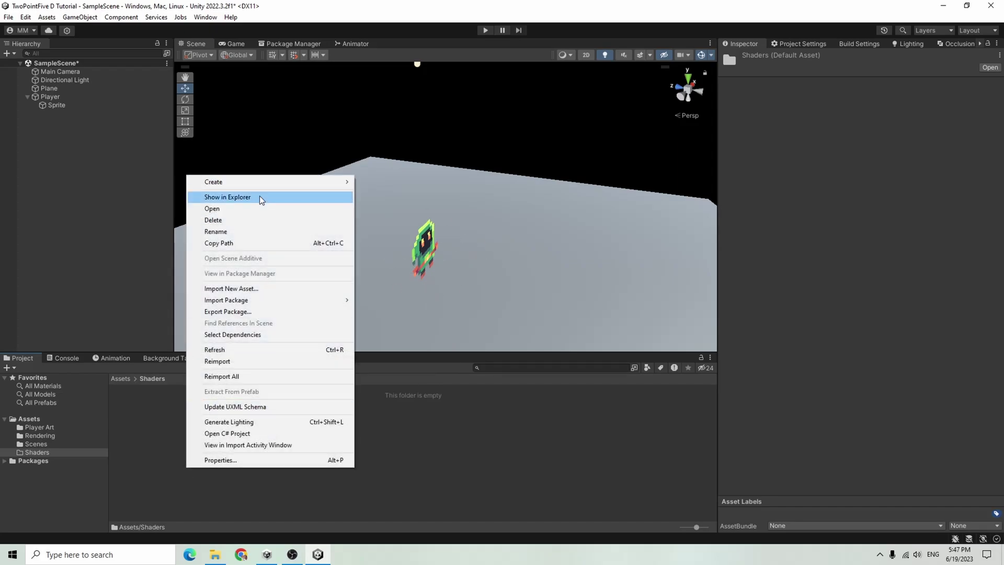
pyautogui.moveTo(263, 188)
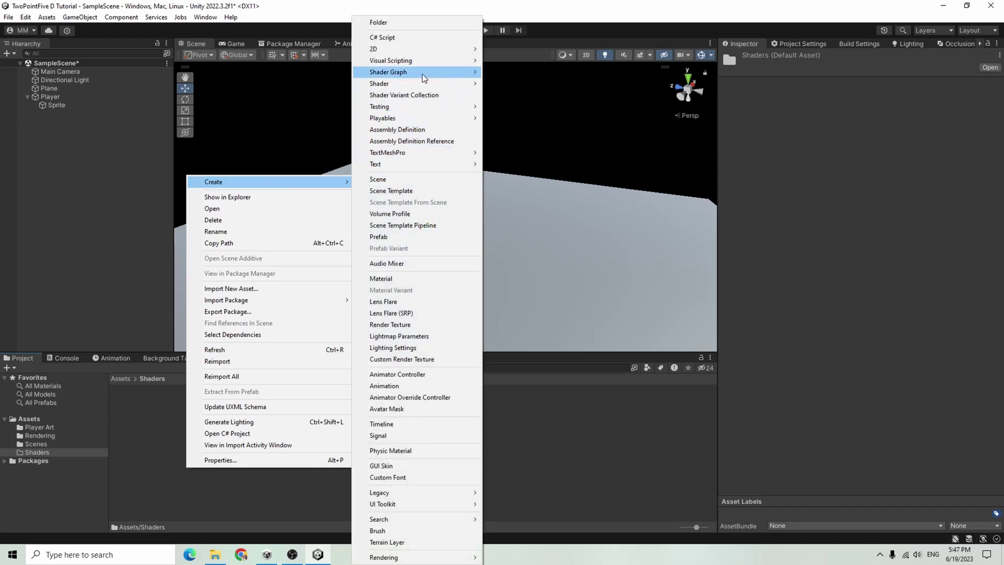
pyautogui.moveTo(423, 77)
pyautogui.moveTo(536, 77)
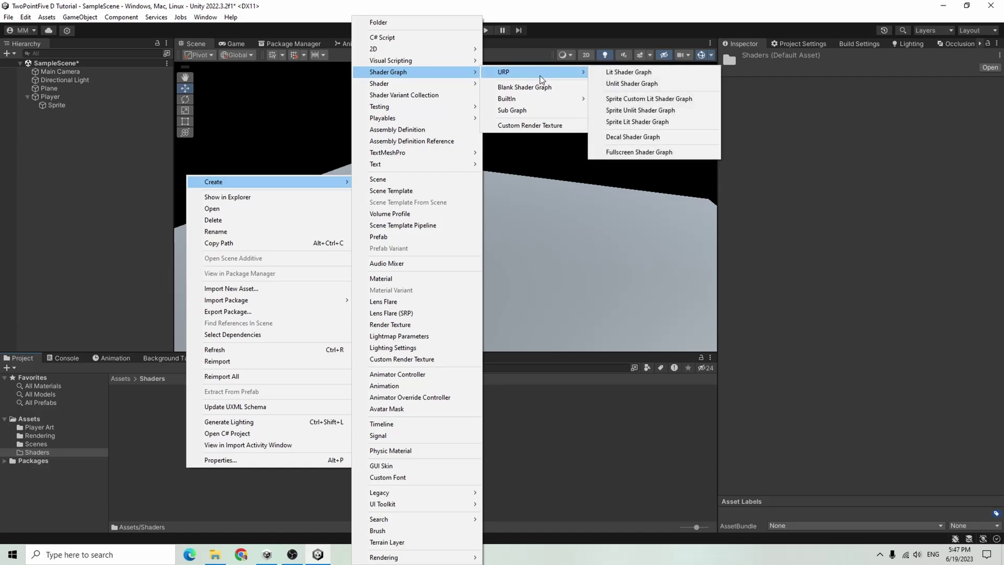
pyautogui.click(662, 74)
pyautogui.press('BackSpace')
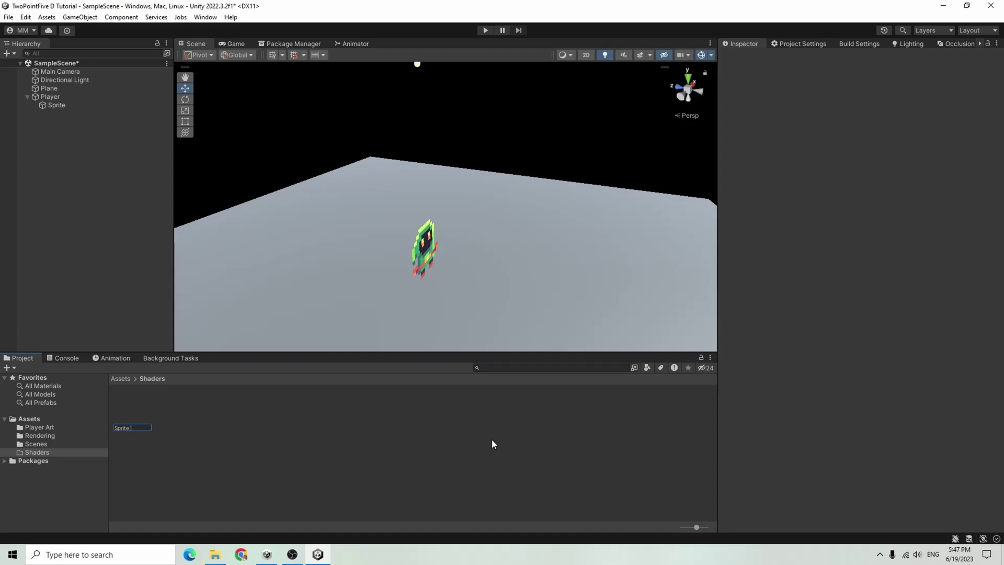
pyautogui.write('Sprite Shader')
pyautogui.press('Return')
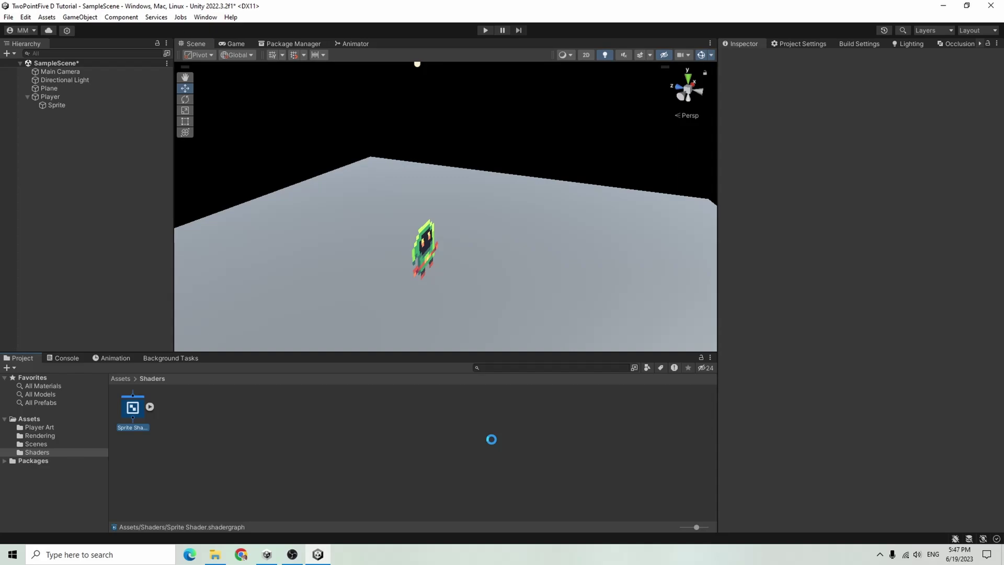
# - Open Sprite Shader maximized and add a Texture2D property MainTex with reference _MainTex
pyautogui.doubleClick(139, 409)
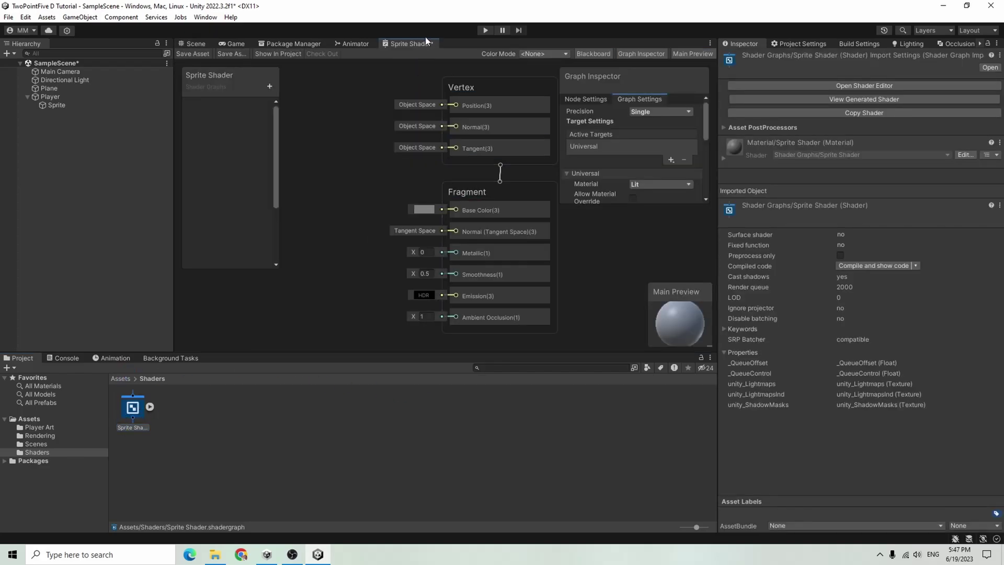
pyautogui.doubleClick(408, 43)
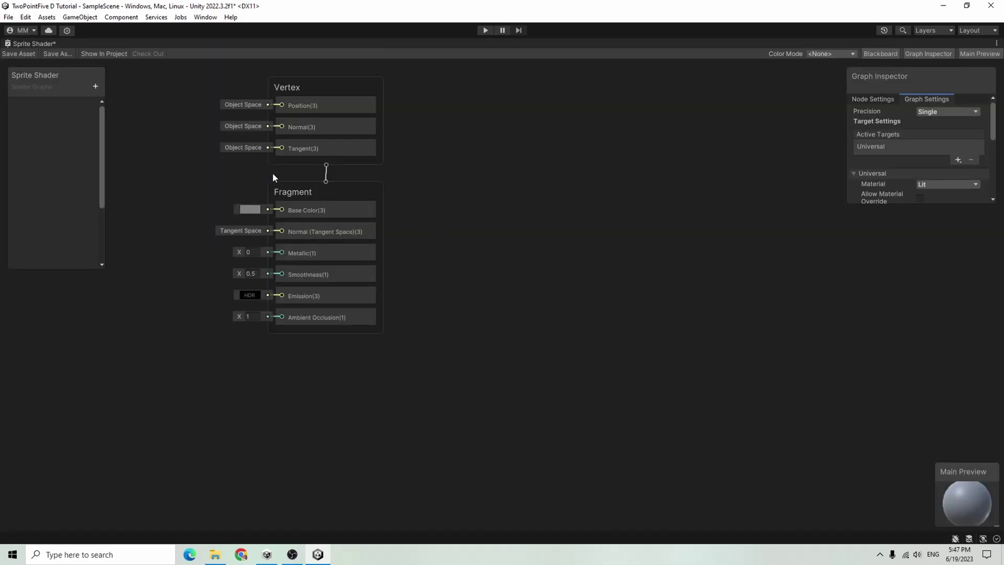
pyautogui.moveTo(273, 173); pyautogui.dragTo(630, 234, button='middle')
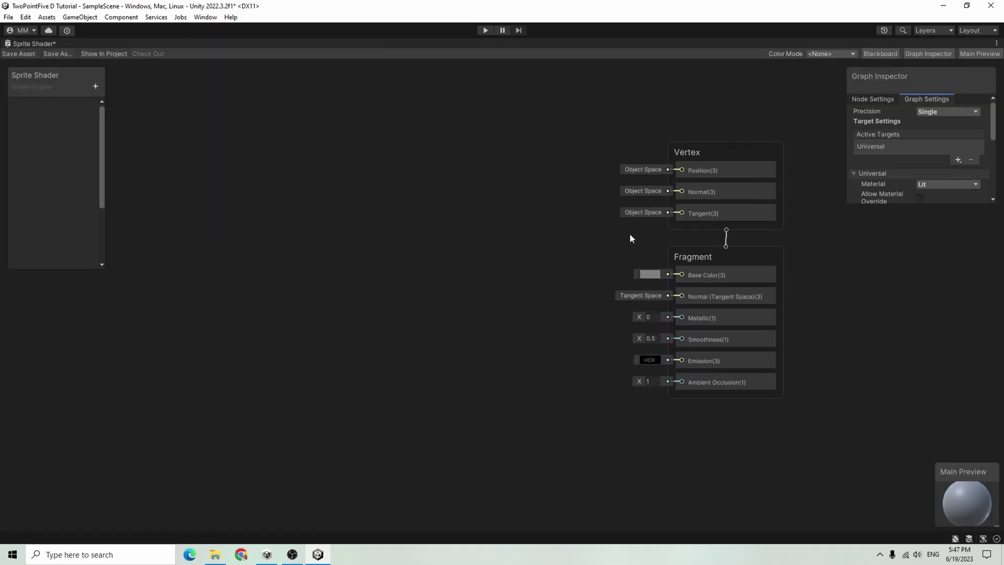
pyautogui.click(96, 86)
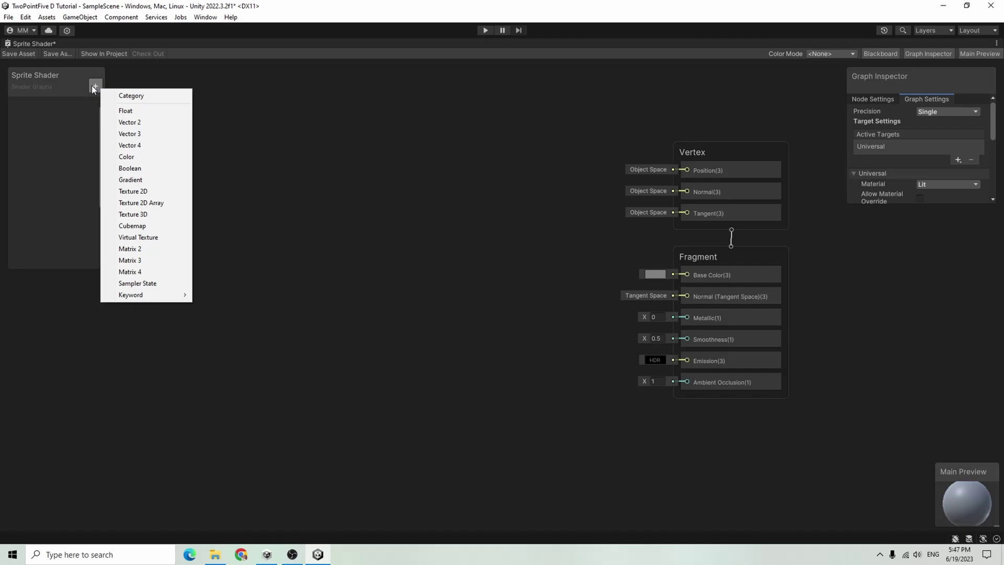
pyautogui.click(159, 190)
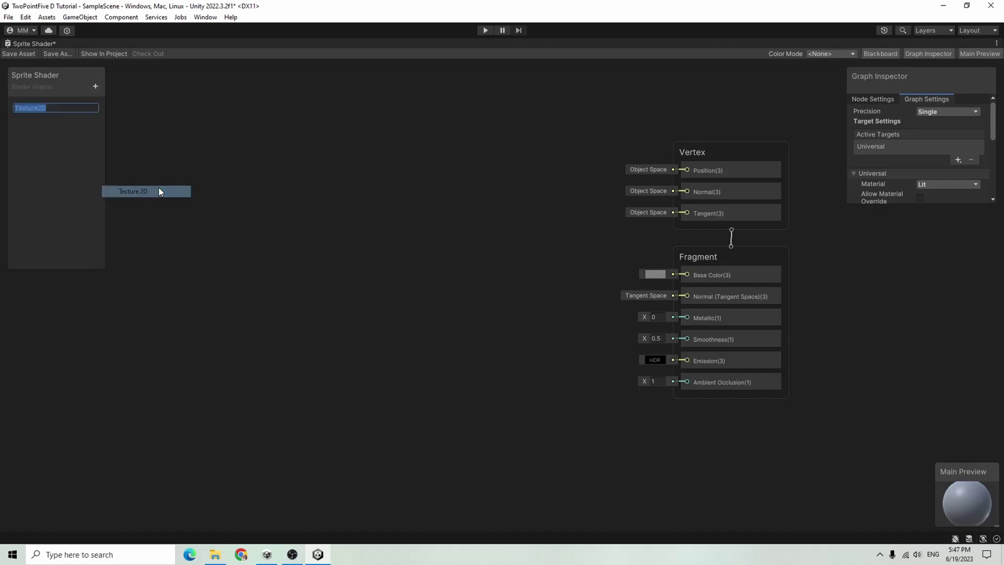
pyautogui.write('Mai')
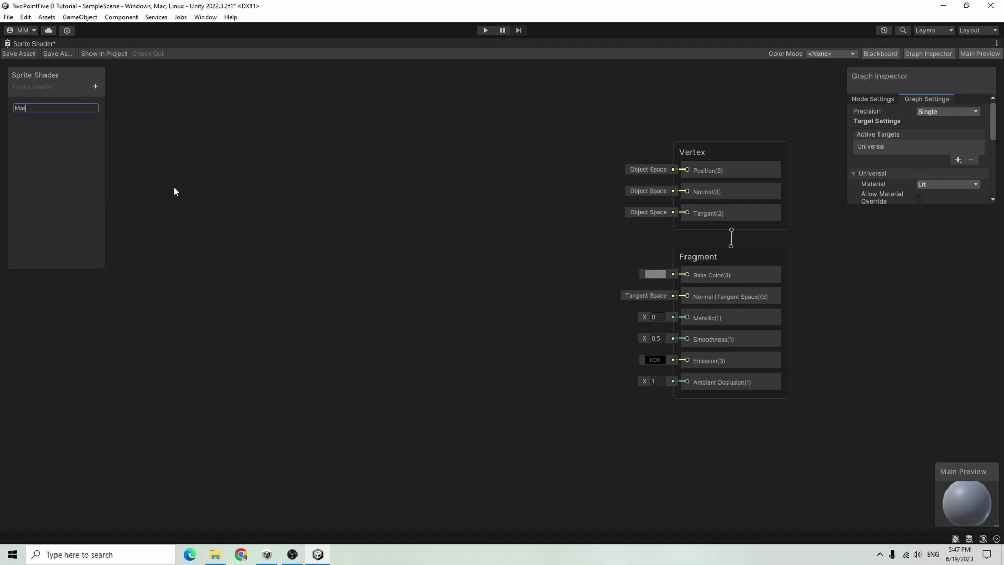
pyautogui.write('nTex')
pyautogui.press('Return')
pyautogui.click(37, 105)
pyautogui.click(967, 141)
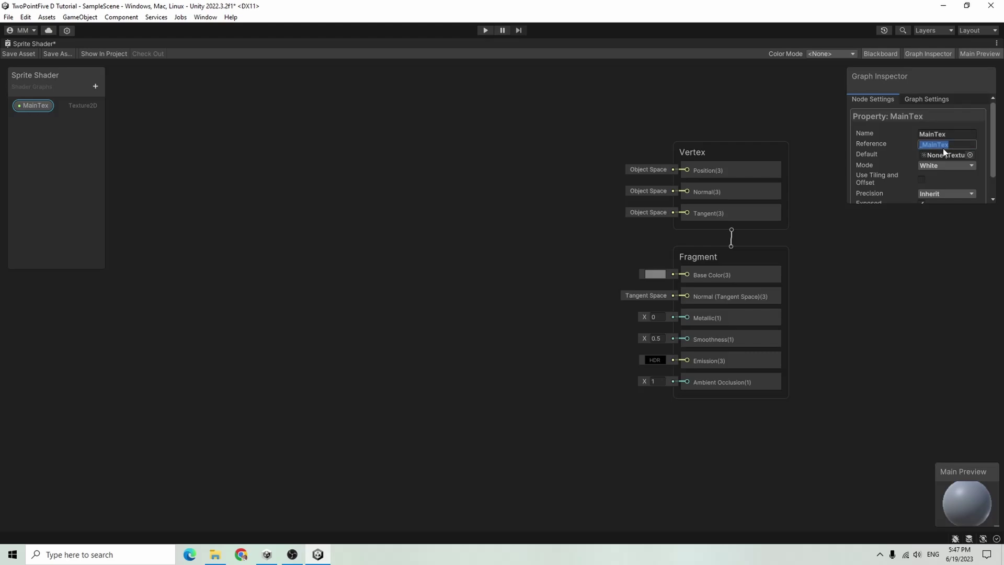
# - Place the MainTex property on the canvas and connect it to a new Sample Texture 2D node
pyautogui.moveTo(47, 105); pyautogui.dragTo(98, 140)
pyautogui.moveTo(188, 246); pyautogui.dragTo(328, 268)
pyautogui.write('sampl')
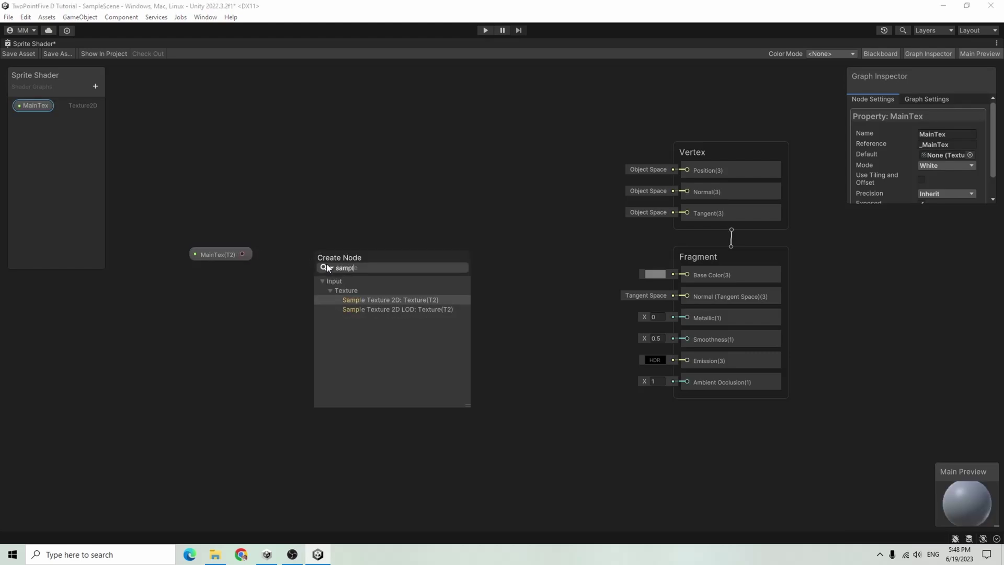
pyautogui.press('Return')
# - Set the Sprite Shader's Surface Type to Transparent in Graph Settings
pyautogui.moveTo(353, 254)
pyautogui.mouseDown()
pyautogui.moveTo(321, 221)
pyautogui.moveTo(342, 243)
pyautogui.mouseUp()
pyautogui.moveTo(398, 264); pyautogui.dragTo(404, 264)
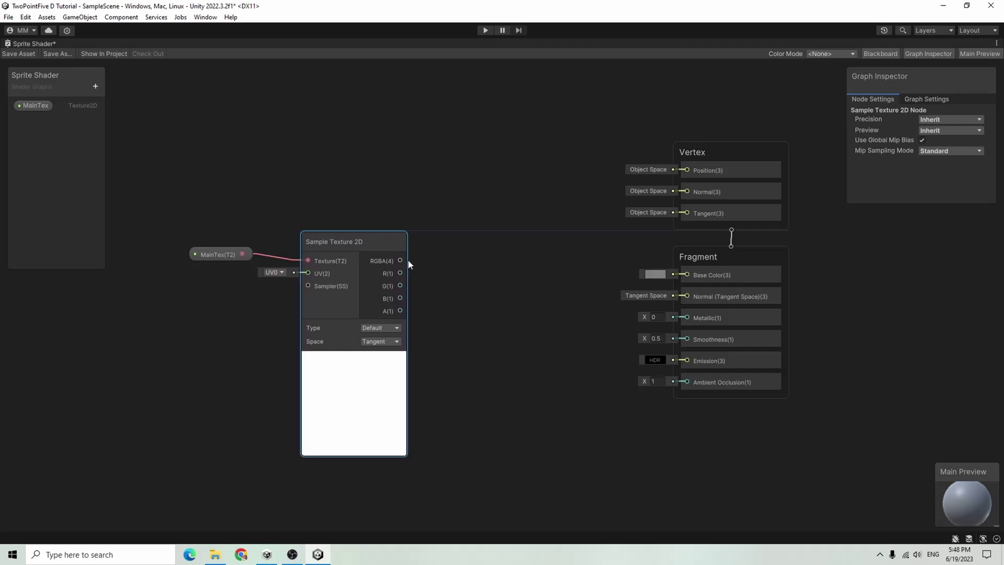
pyautogui.click(929, 100)
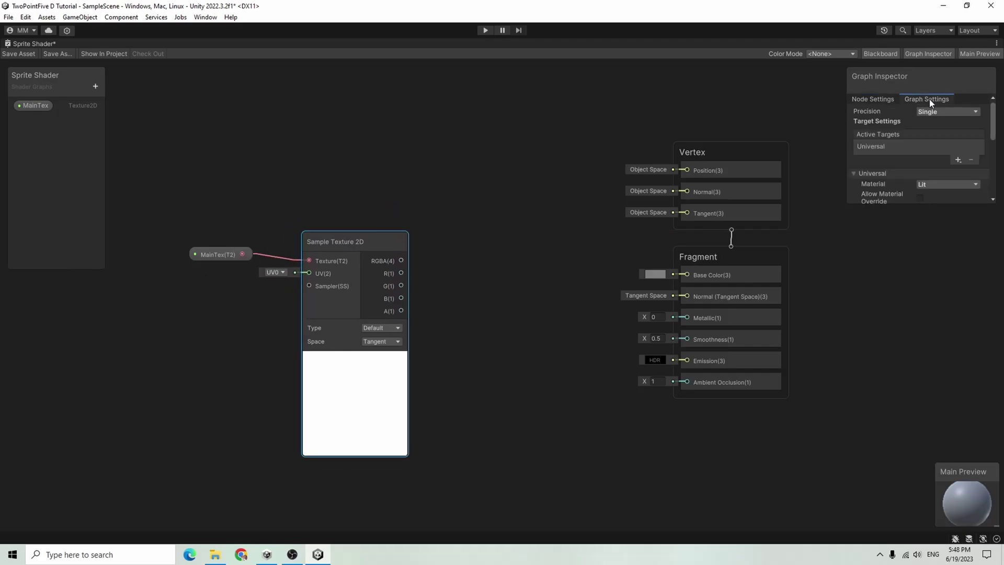
pyautogui.scroll(-5, 926, 149)
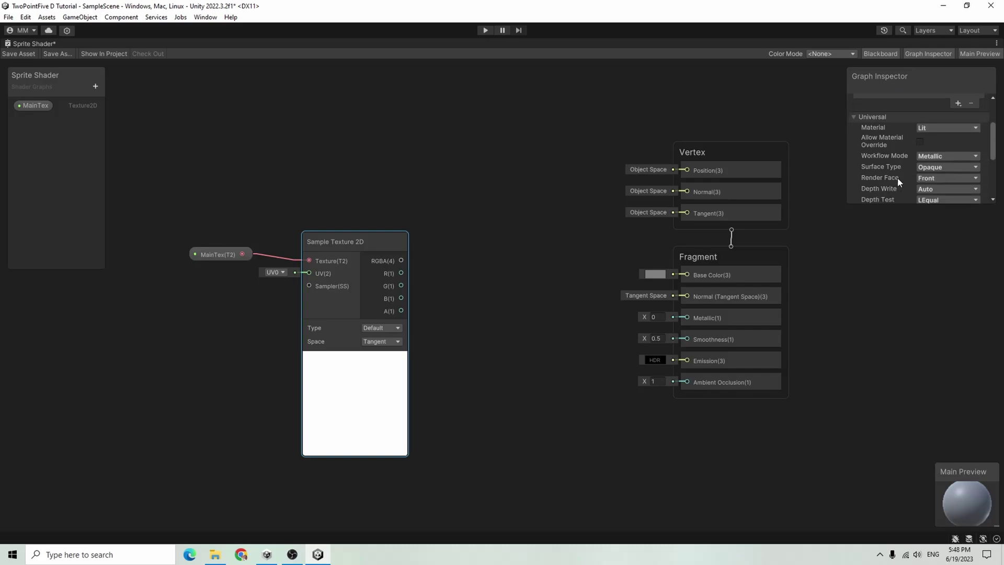
pyautogui.click(931, 139)
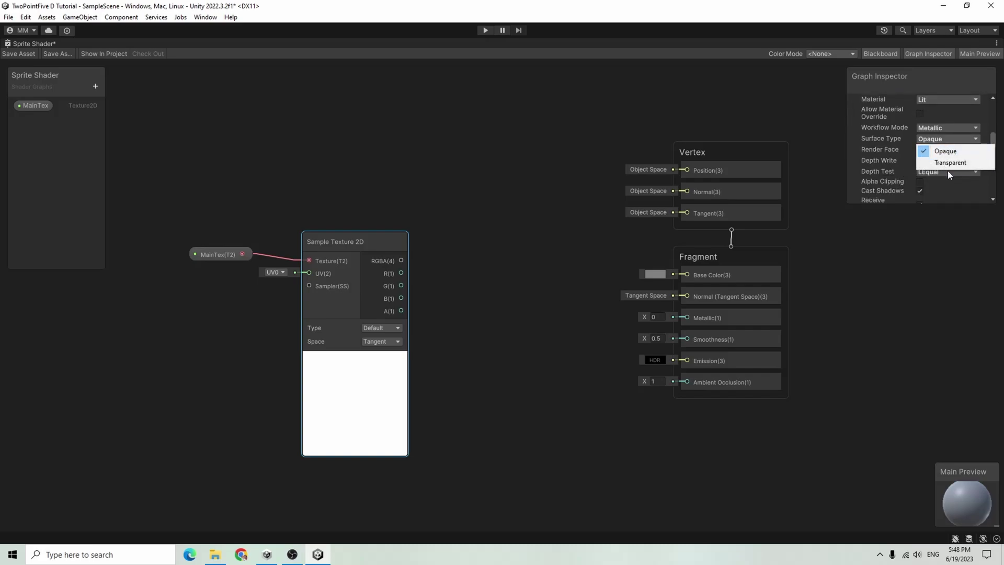
pyautogui.click(962, 163)
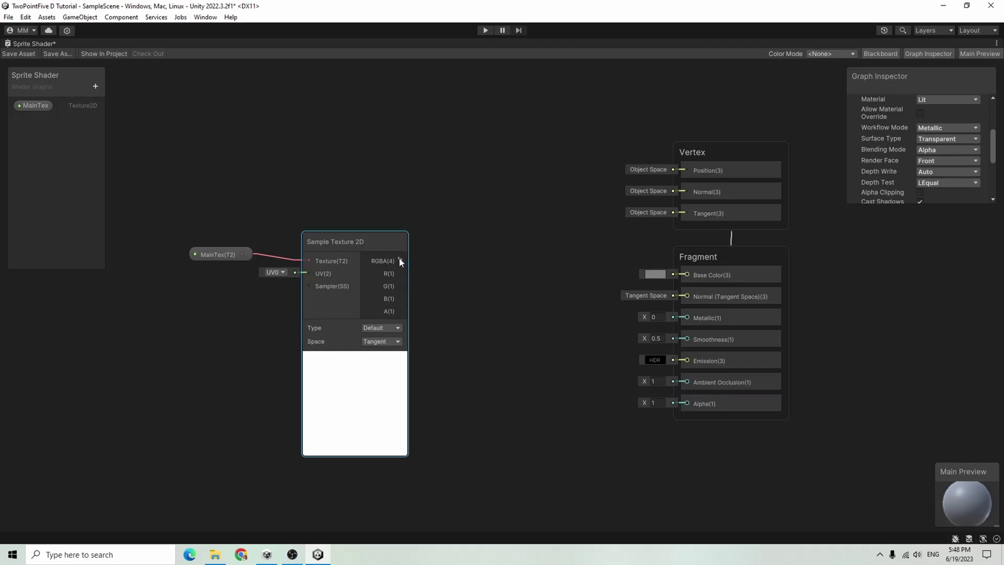
# - Wire RGBA to Base Color and A to Alpha, then save the graph
pyautogui.moveTo(401, 261); pyautogui.dragTo(689, 278)
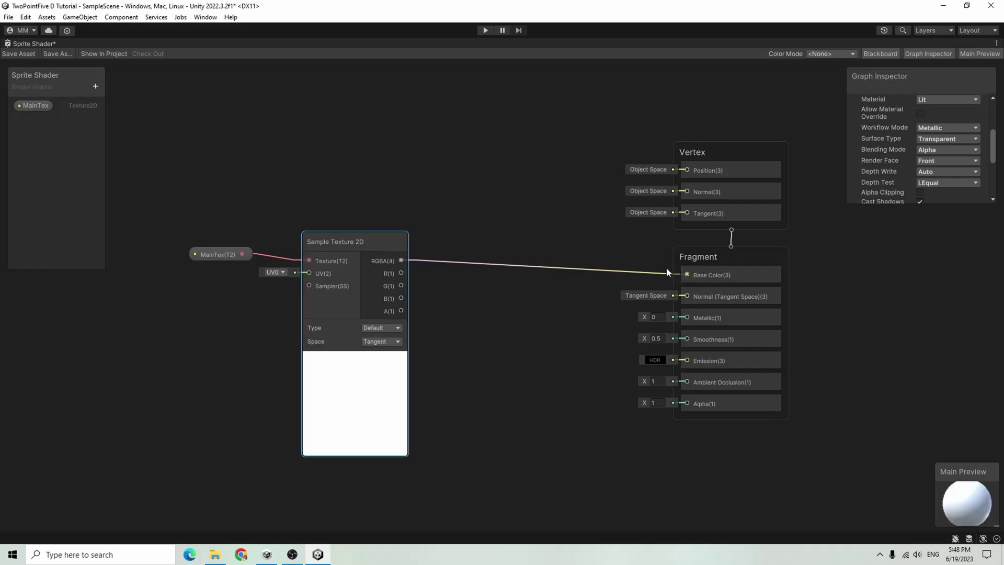
pyautogui.moveTo(403, 311); pyautogui.dragTo(687, 403)
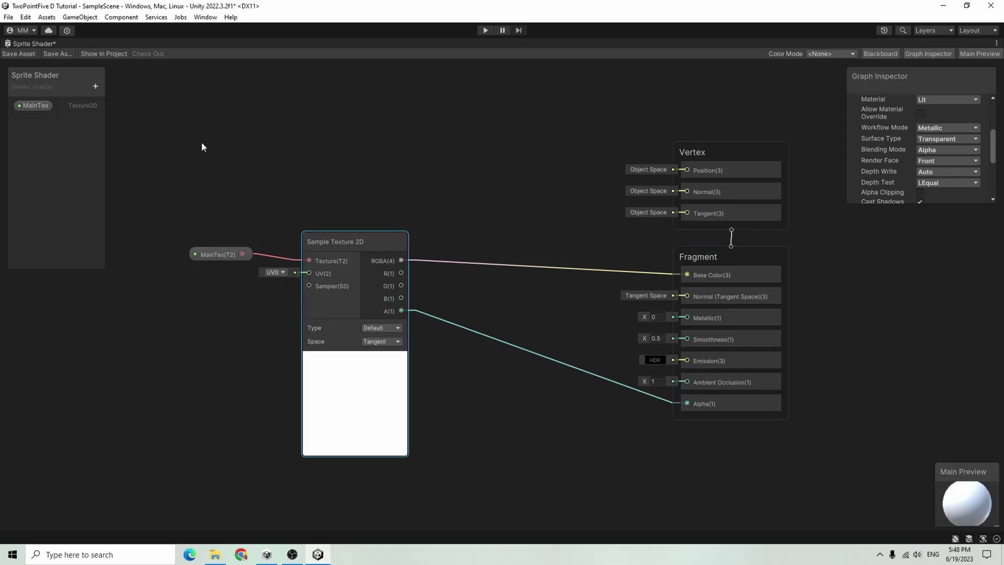
pyautogui.click(20, 53)
# - Create a material from the Sprite Shader, keeping the default name Shader Graphs_Sprite Shader
pyautogui.doubleClick(26, 42)
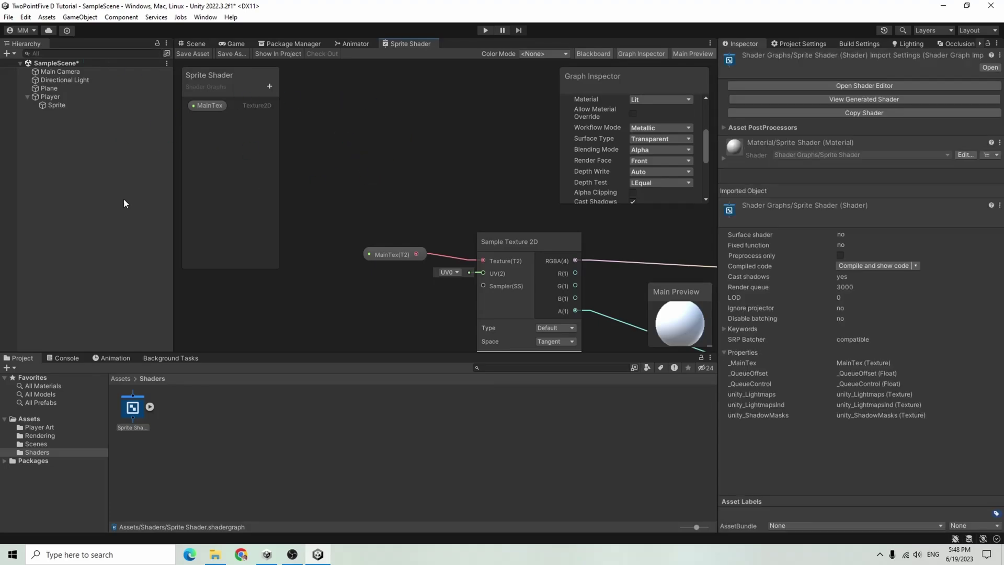
pyautogui.rightClick(139, 410)
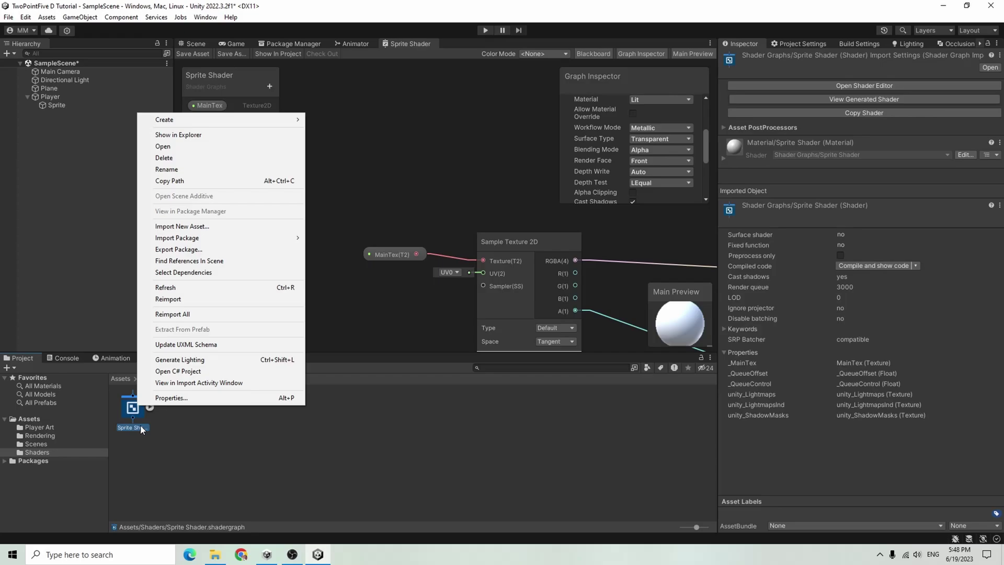
pyautogui.click(152, 409)
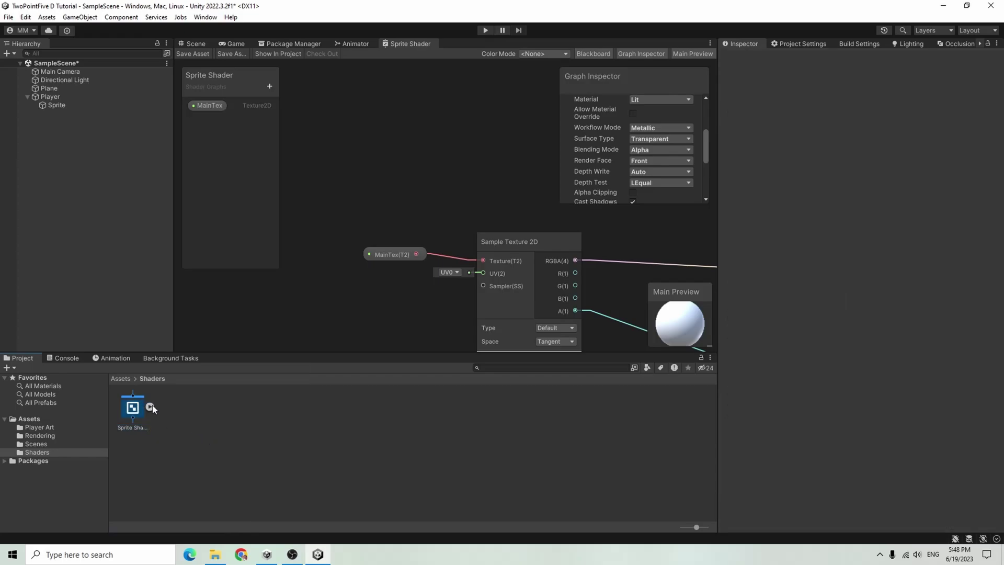
pyautogui.rightClick(124, 412)
pyautogui.moveTo(193, 124)
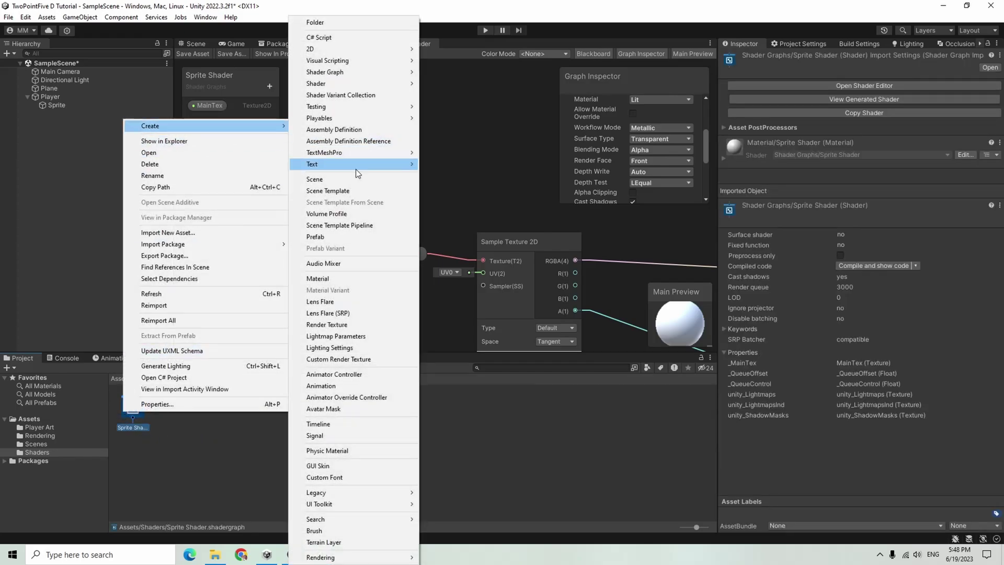
pyautogui.click(350, 278)
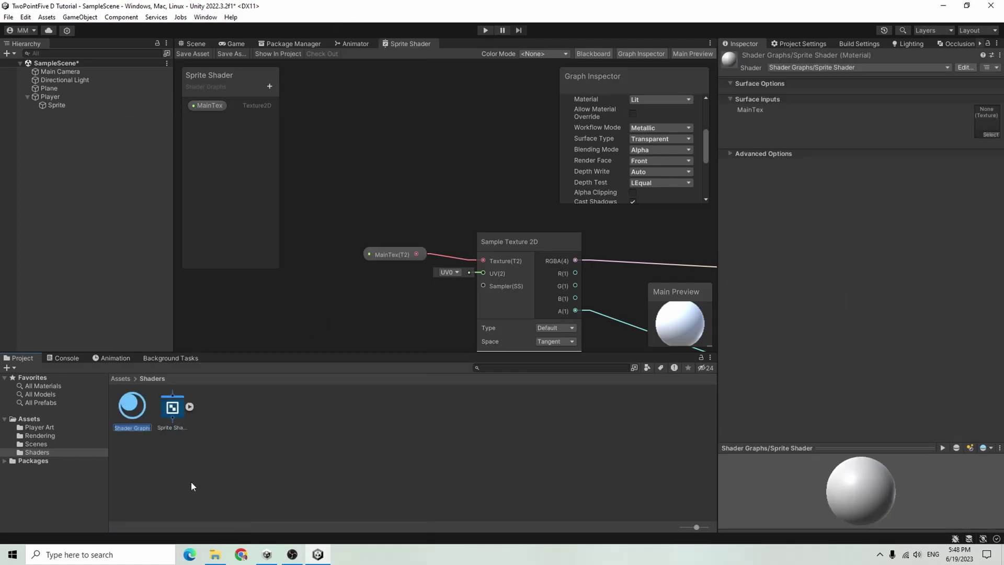
pyautogui.press('Return')
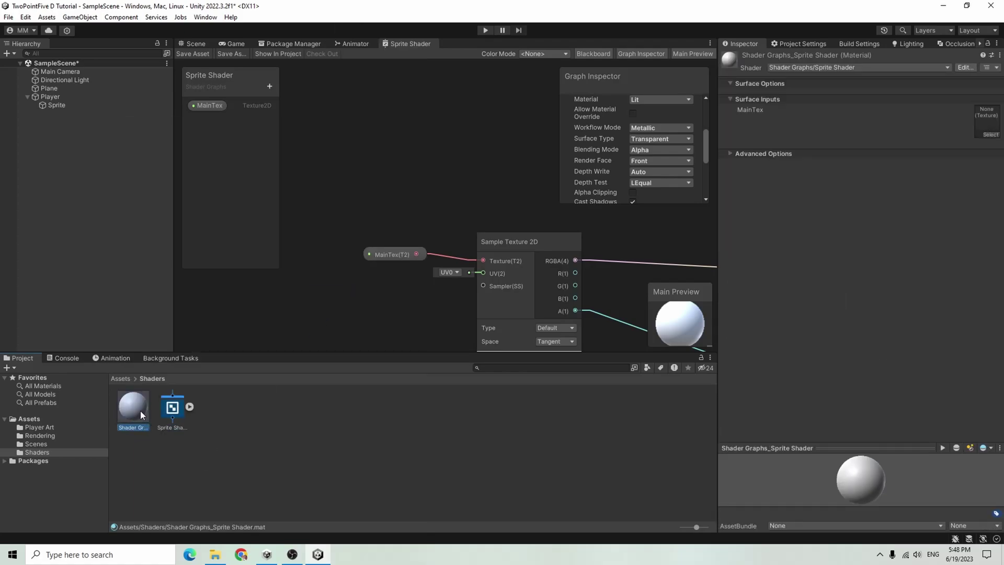
# - Drag the Shader Graphs_Sprite Shader material onto the player sprite in the Scene view
pyautogui.click(197, 44)
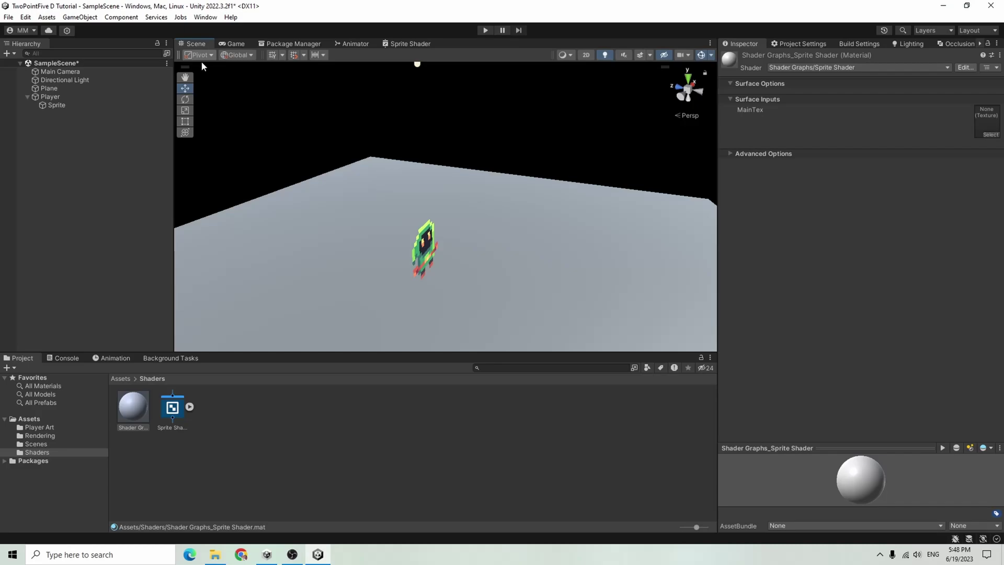
pyautogui.moveTo(133, 403); pyautogui.dragTo(422, 246)
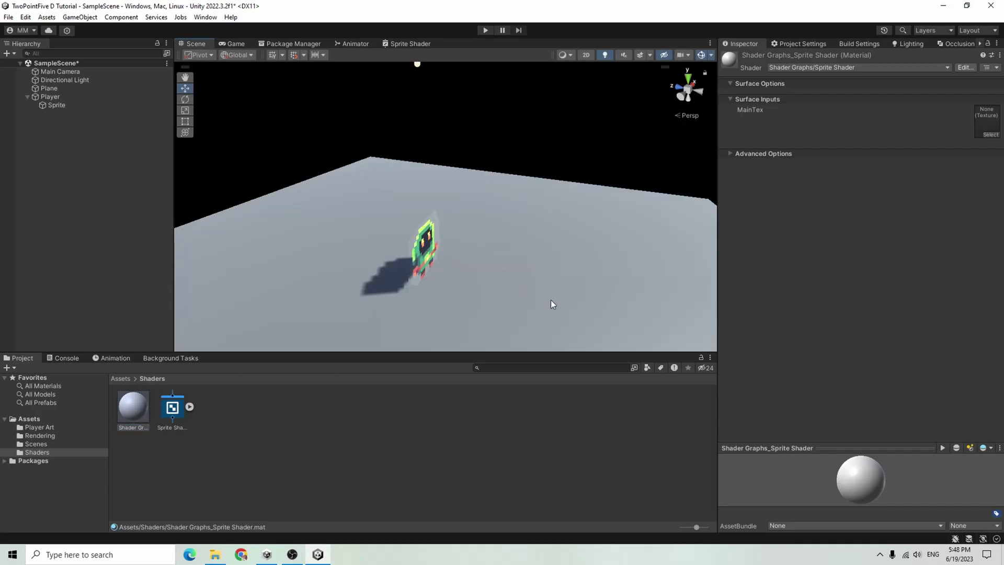
pyautogui.keyDown('alt'); pyautogui.moveTo(552, 303); pyautogui.dragTo(325, 280); pyautogui.keyUp('alt')
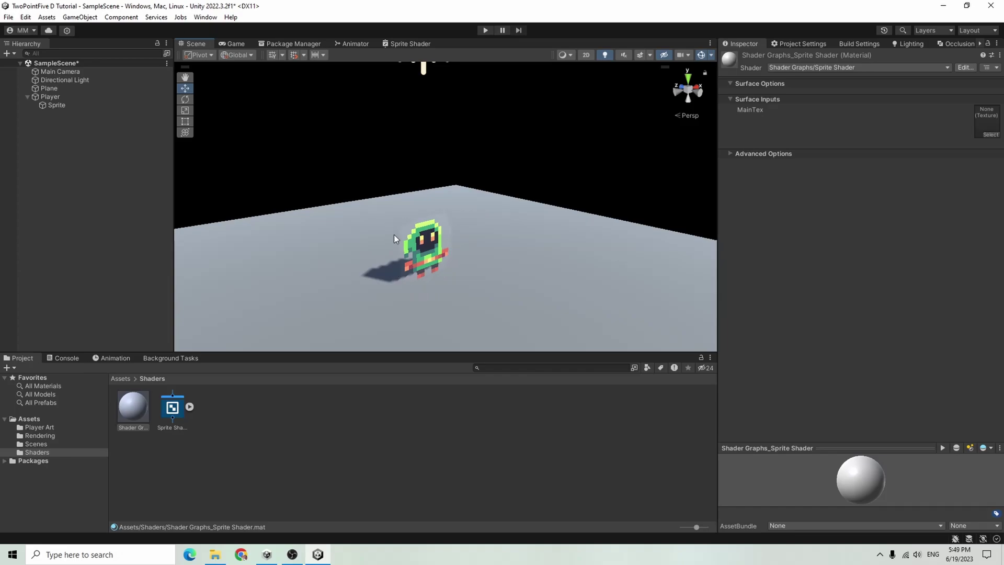
# - Set the Sprite Shader graph's Render Face to Both in the Graph Inspector
pyautogui.click(418, 46)
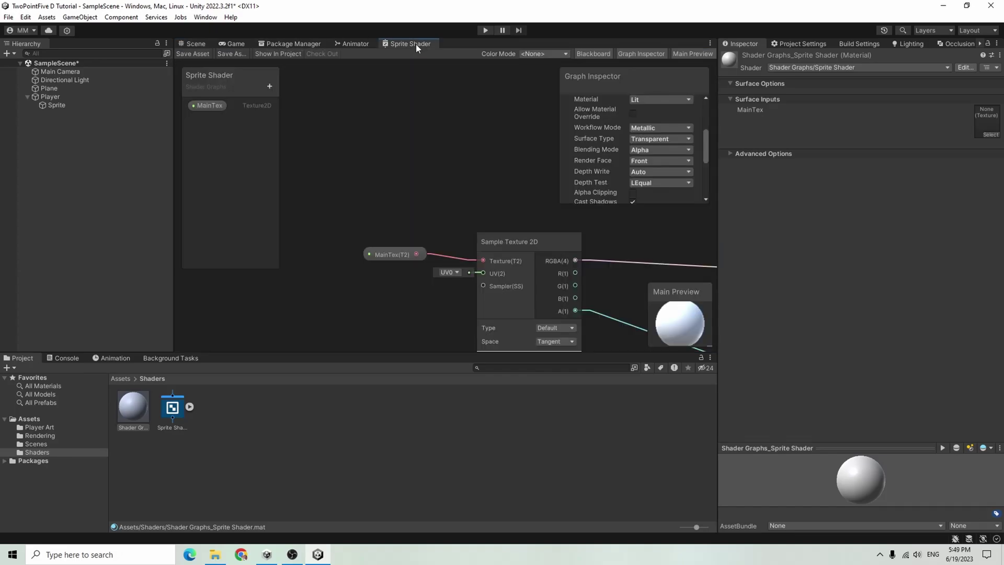
pyautogui.doubleClick(416, 44)
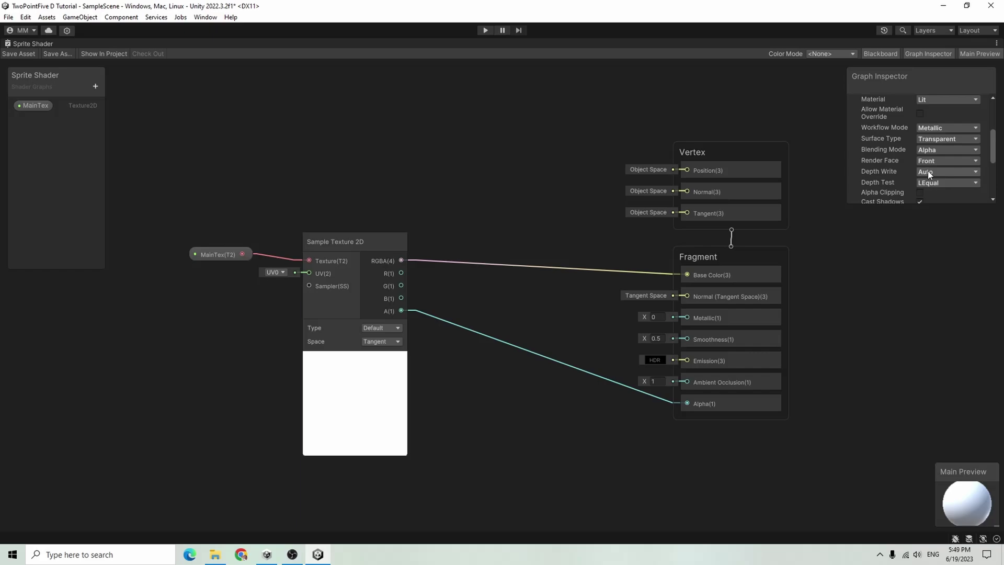
pyautogui.moveTo(952, 206); pyautogui.dragTo(951, 360)
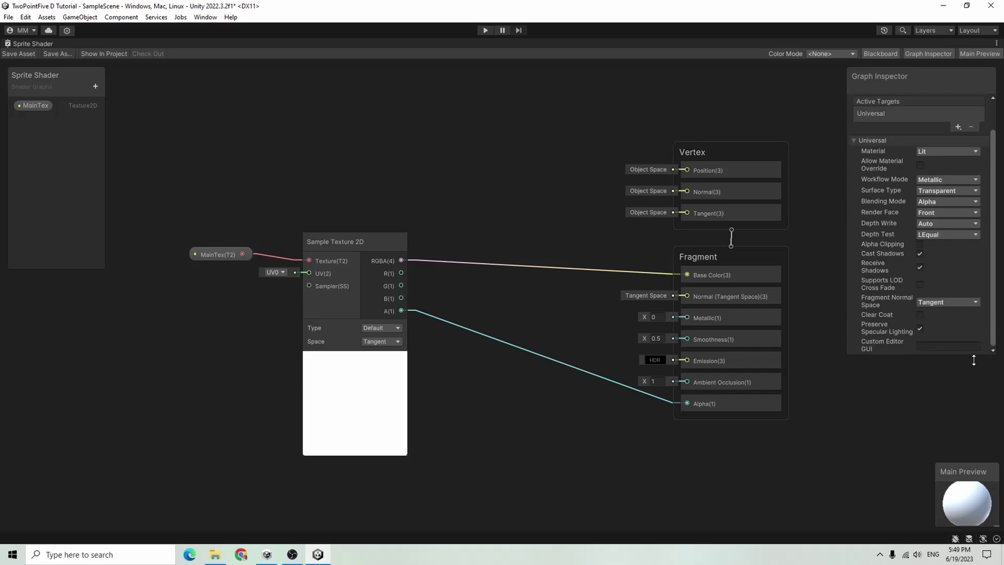
pyautogui.click(925, 219)
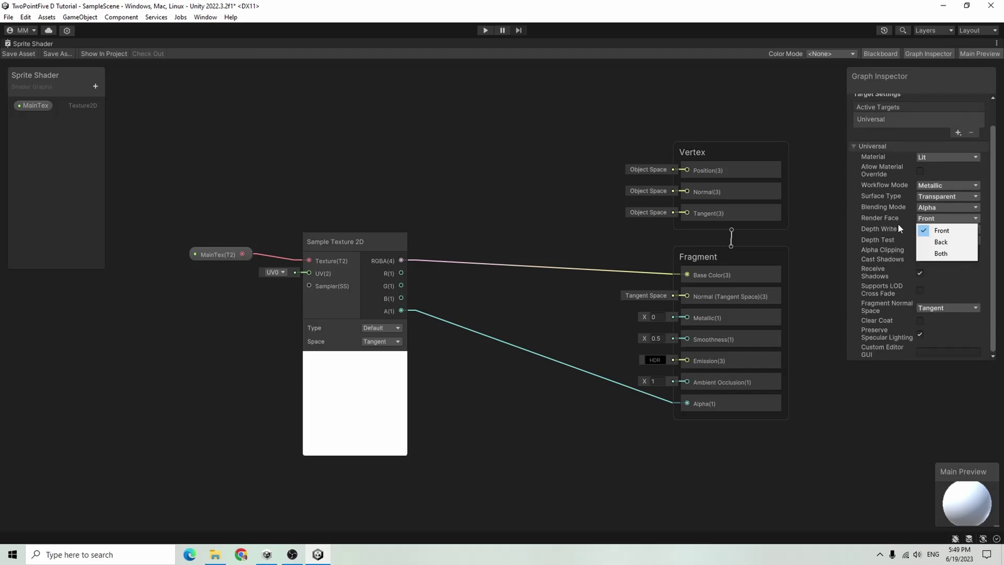
pyautogui.click(929, 253)
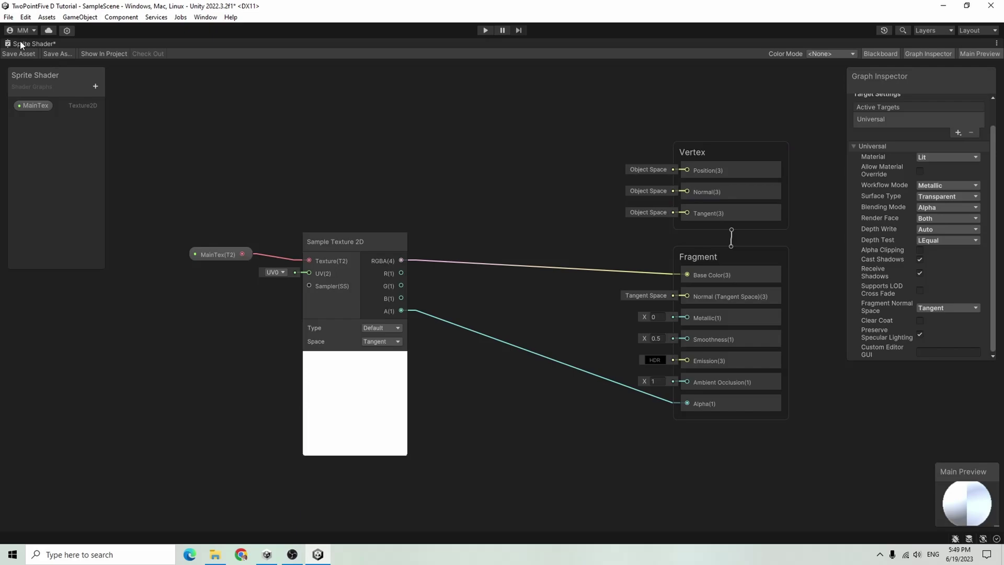
# - Orbit the Scene view to check the sprite from the front and side
pyautogui.doubleClick(36, 43)
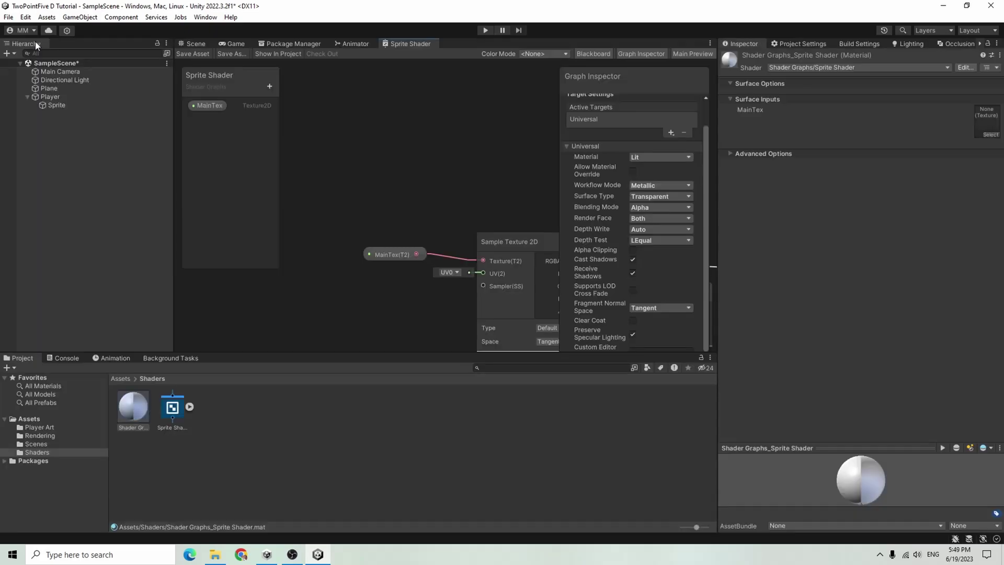
pyautogui.click(194, 43)
pyautogui.keyDown('alt'); pyautogui.moveTo(398, 281); pyautogui.dragTo(820, 211); pyautogui.keyUp('alt')
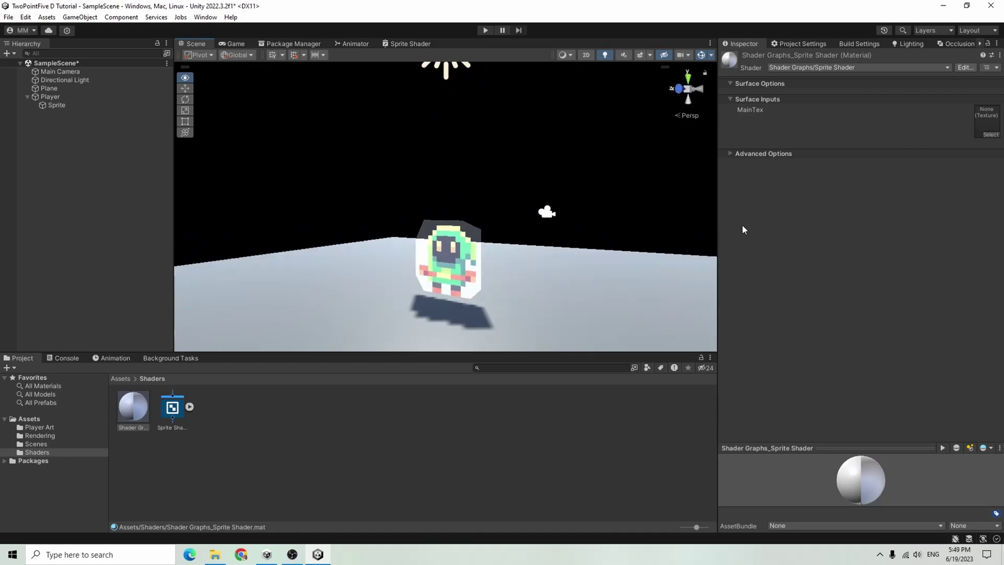
pyautogui.keyDown('alt'); pyautogui.moveTo(542, 213); pyautogui.dragTo(128, 228); pyautogui.keyUp('alt')
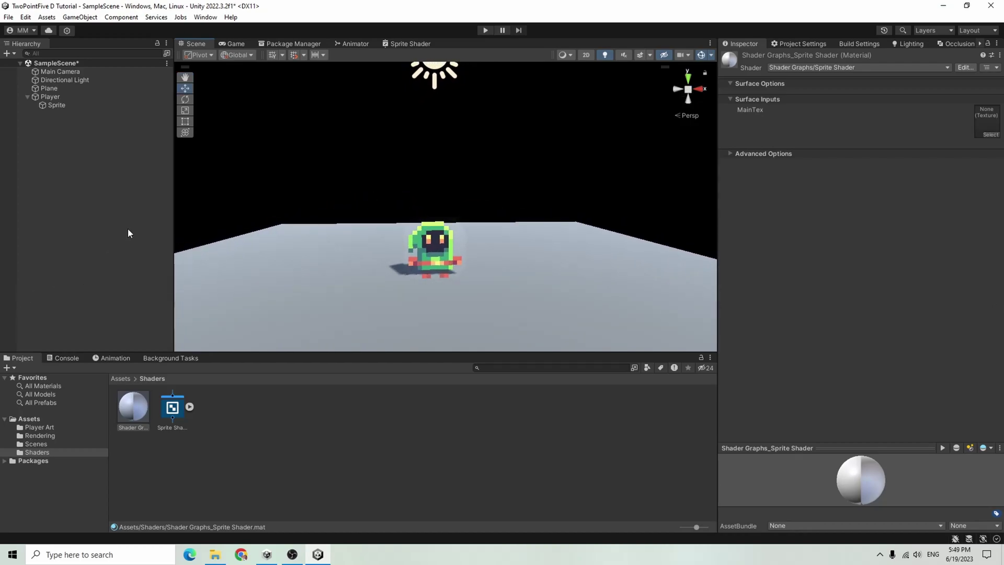
pyautogui.click(411, 44)
# - Set the Sprite Shader's Surface Type to Opaque and enable Alpha Clipping
pyautogui.hotkey('shift', 'space')
pyautogui.moveTo(718, 209); pyautogui.dragTo(568, 281, button='middle')
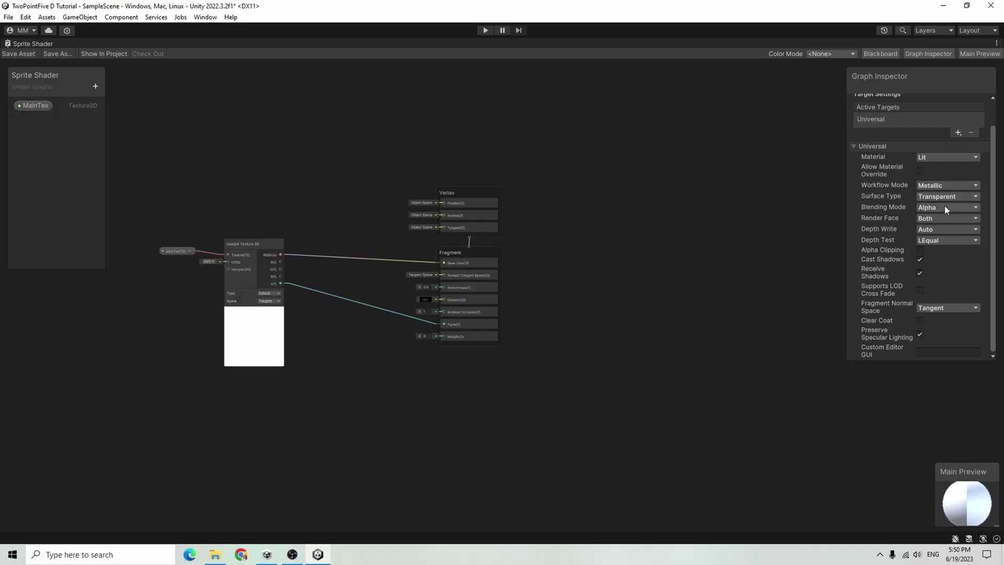
pyautogui.click(962, 196)
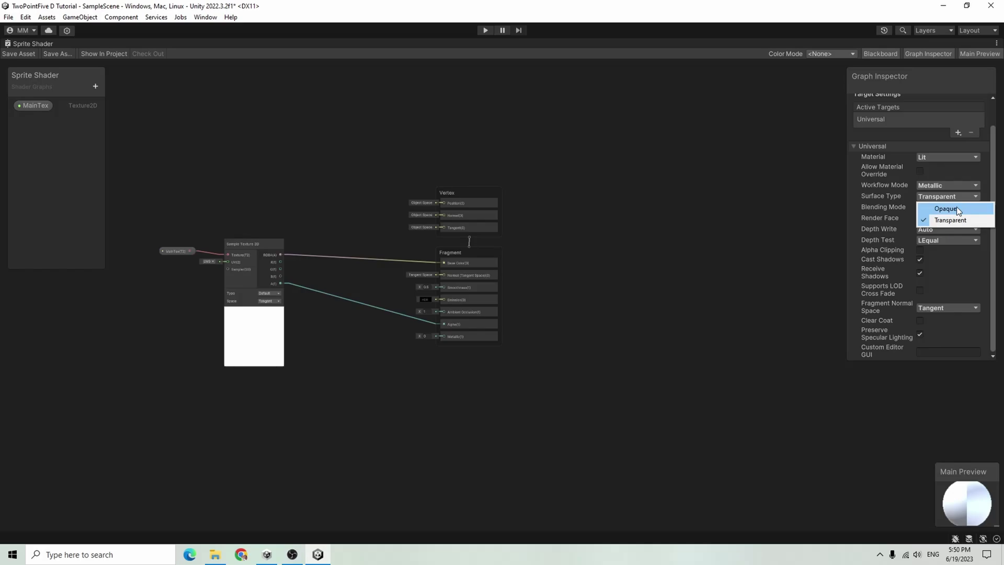
pyautogui.click(956, 207)
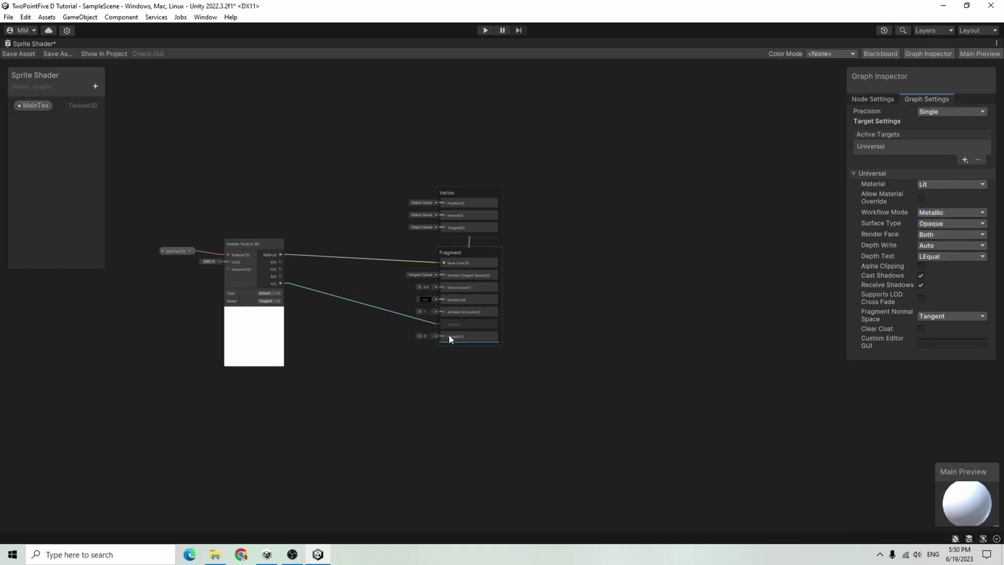
pyautogui.click(922, 266)
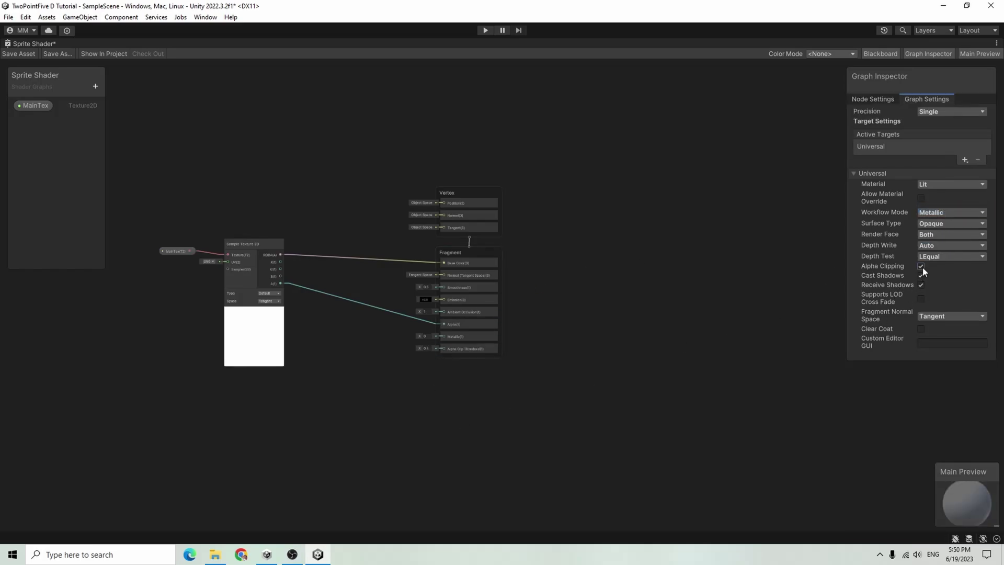
# - Review the Fragment and Sample Texture 2D nodes, then save the shader graph
pyautogui.scroll(2, 559, 375)
pyautogui.scroll(2, 556, 382)
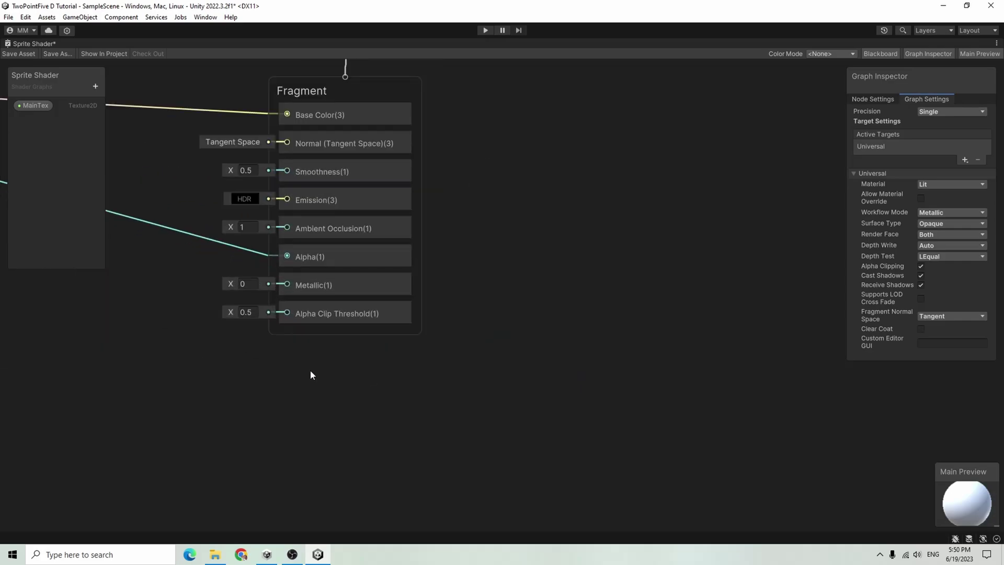
pyautogui.moveTo(311, 374); pyautogui.dragTo(542, 404, button='middle')
pyautogui.moveTo(359, 362); pyautogui.dragTo(430, 371, button='middle')
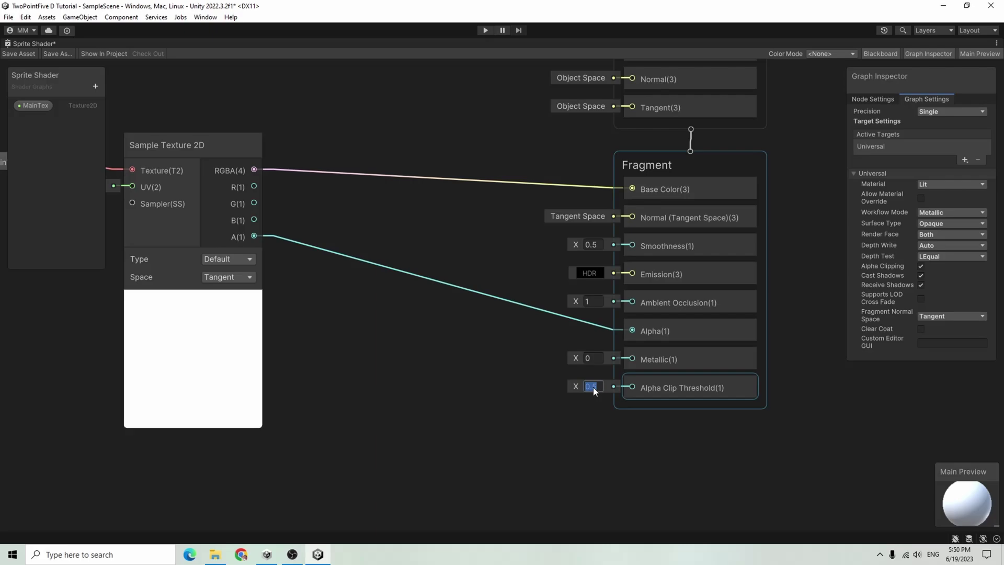
pyautogui.click(23, 51)
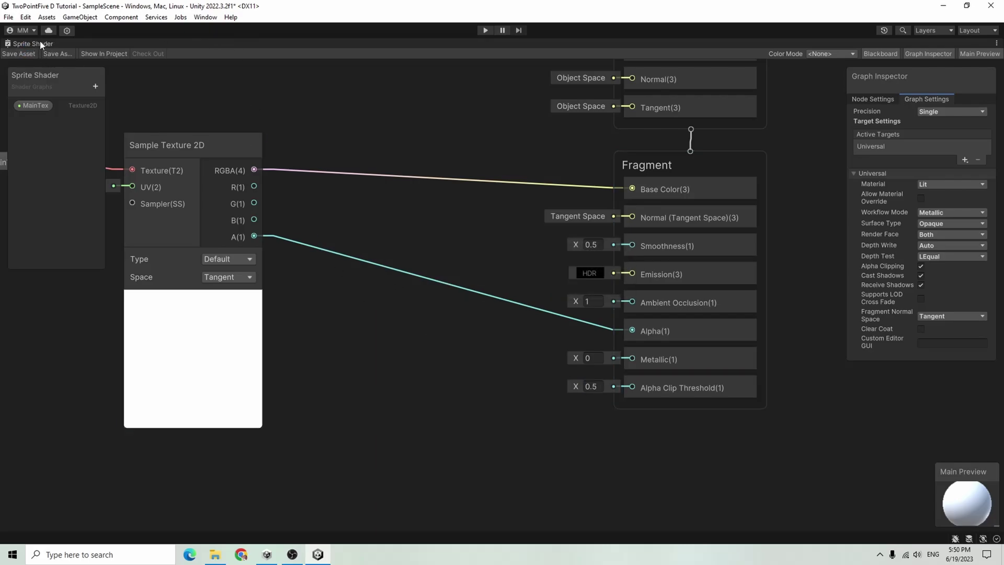
pyautogui.doubleClick(40, 43)
# - Orbit around the sprite to inspect its cut-out shadow on the plane from several angles
pyautogui.click(203, 45)
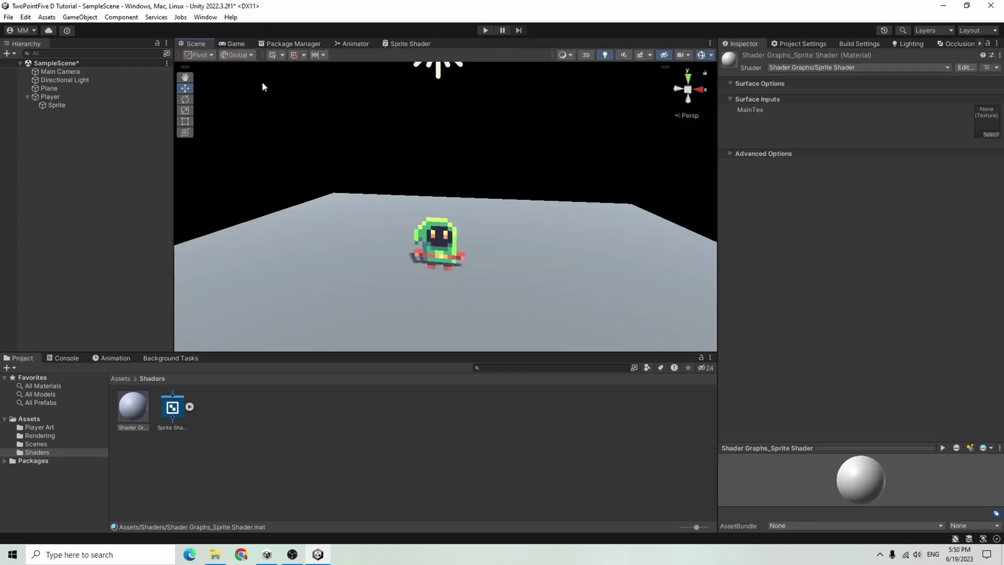
pyautogui.keyDown('alt'); pyautogui.moveTo(397, 278); pyautogui.dragTo(390, 310); pyautogui.keyUp('alt')
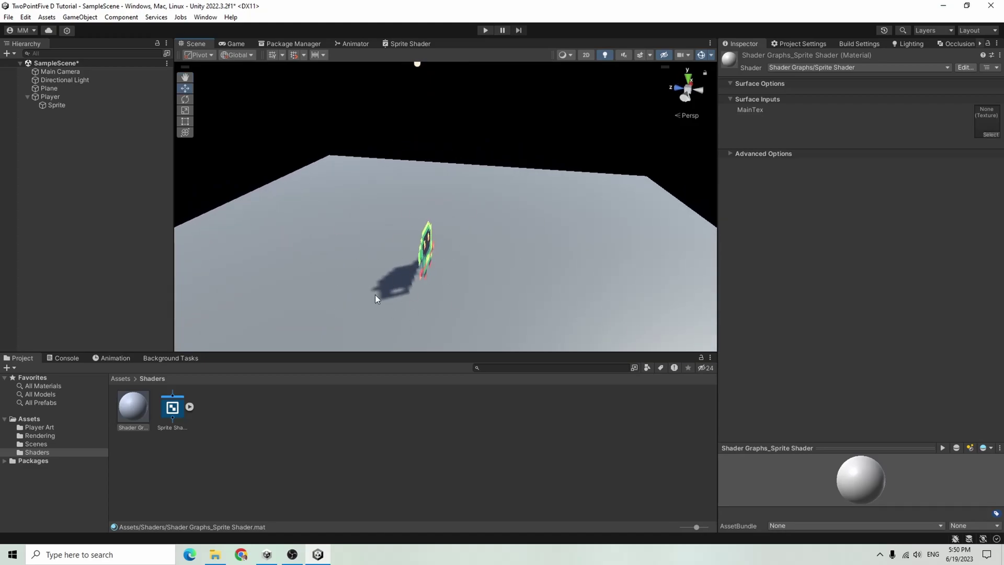
pyautogui.keyDown('alt'); pyautogui.moveTo(503, 320); pyautogui.dragTo(385, 313); pyautogui.keyUp('alt')
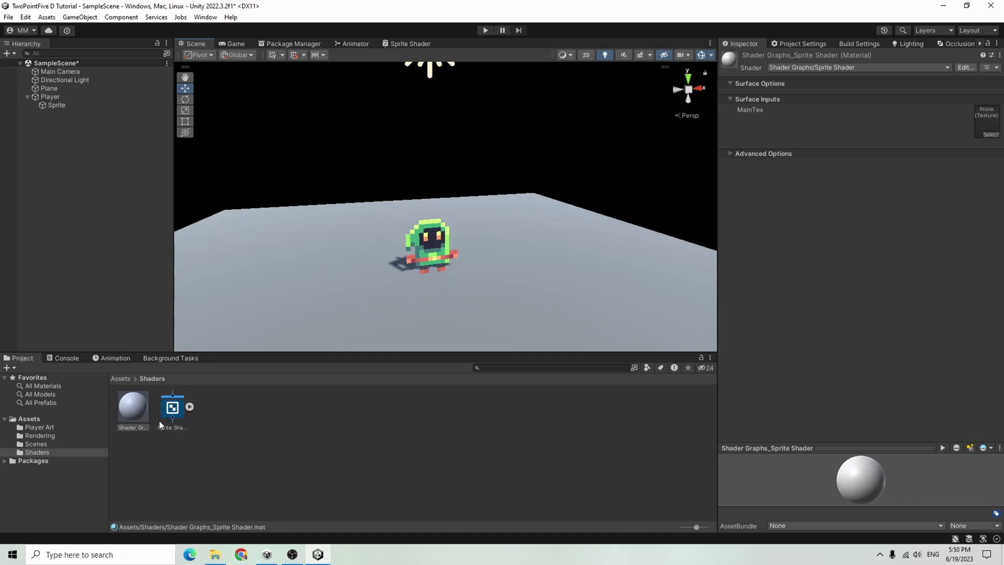
pyautogui.keyDown('alt'); pyautogui.moveTo(370, 287); pyautogui.dragTo(487, 290); pyautogui.keyUp('alt')
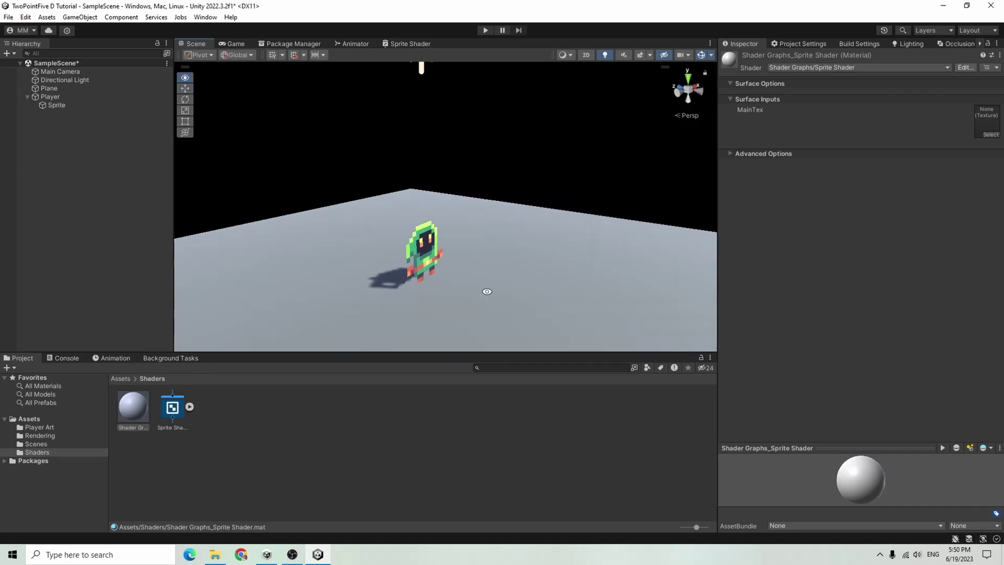
# - Set the URP pipeline asset's Shadows Cascade Count to 4 in the Rendering folder
pyautogui.click(37, 431)
pyautogui.click(58, 436)
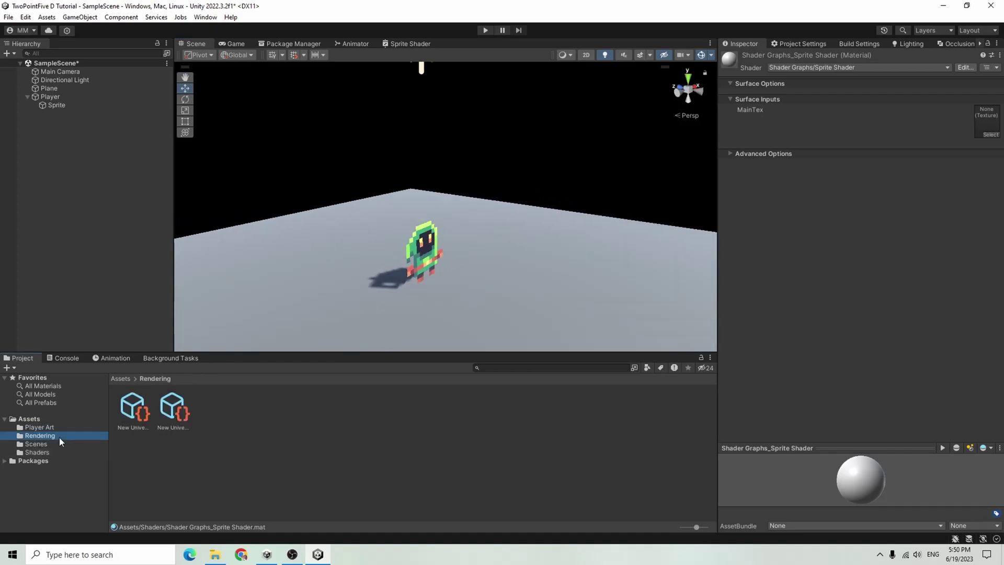
pyautogui.click(149, 403)
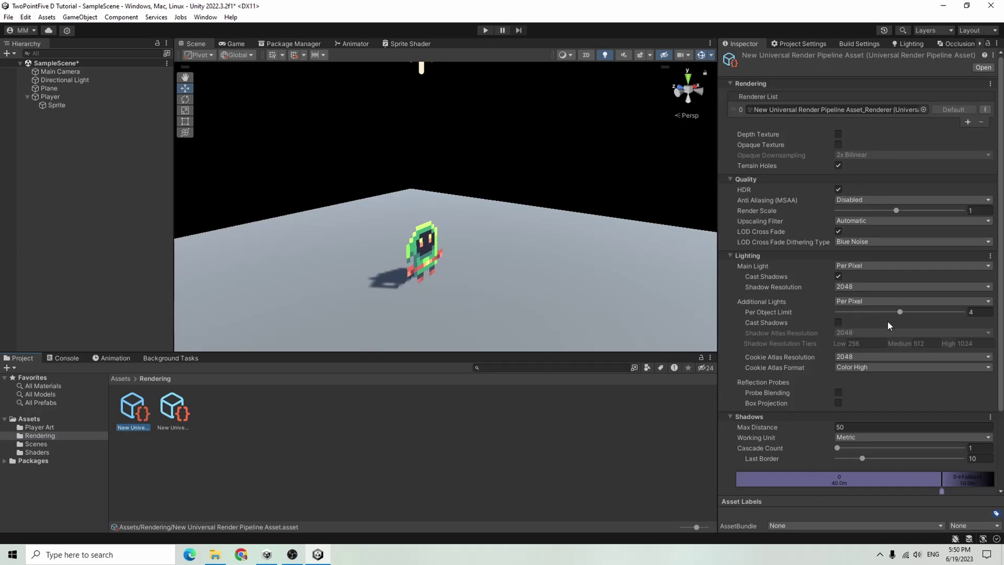
pyautogui.scroll(-3, 889, 324)
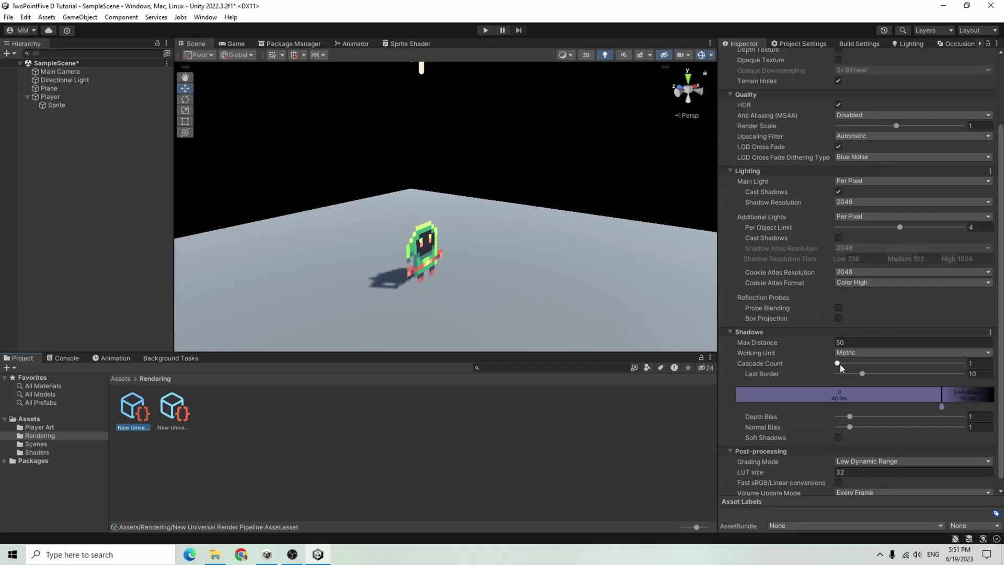
pyautogui.moveTo(836, 363); pyautogui.dragTo(962, 363)
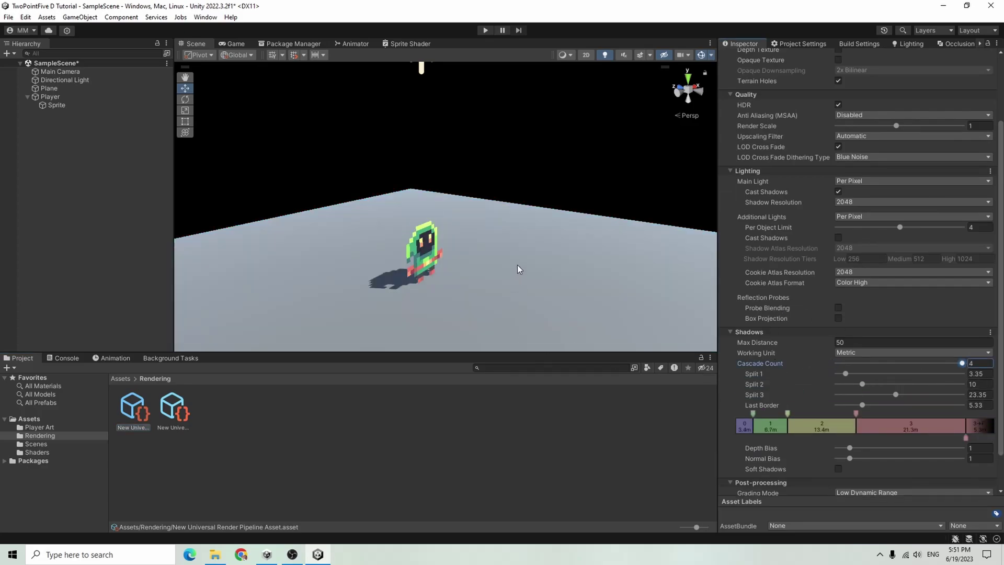
pyautogui.keyDown('alt'); pyautogui.moveTo(567, 243); pyautogui.dragTo(438, 297); pyautogui.keyUp('alt')
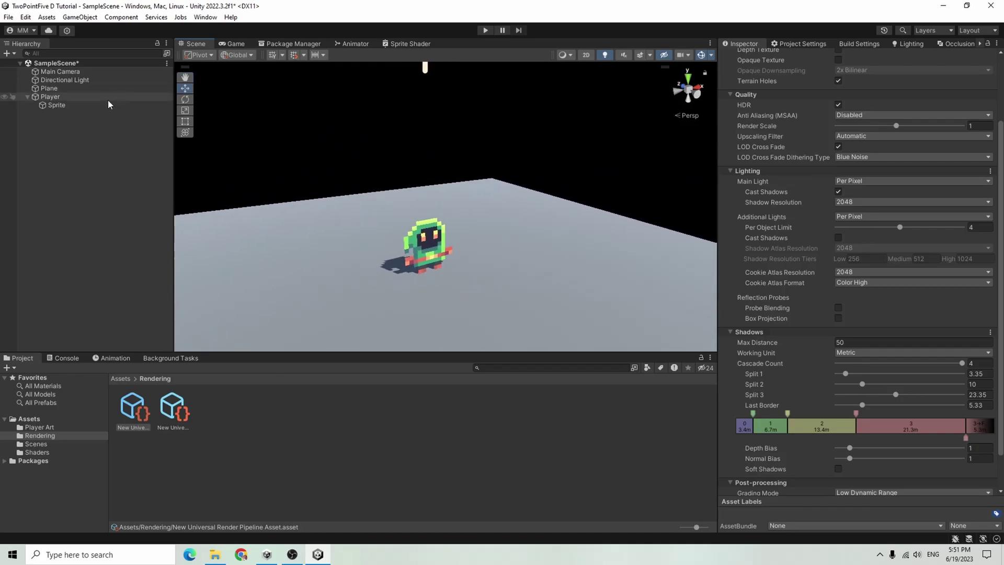
pyautogui.click(101, 188)
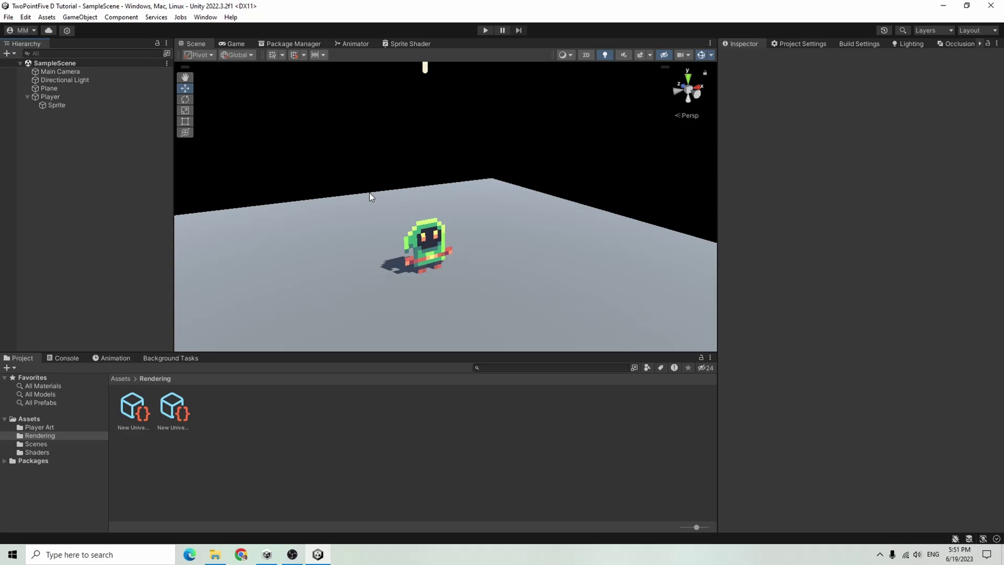
# - Add an Animator component to the Player object
pyautogui.moveTo(497, 289)
pyautogui.keyDown('alt'); pyautogui.mouseDown()
pyautogui.moveTo(386, 308)
pyautogui.moveTo(502, 278)
pyautogui.moveTo(495, 290)
pyautogui.mouseUp(); pyautogui.keyUp('alt')
pyautogui.click(70, 107)
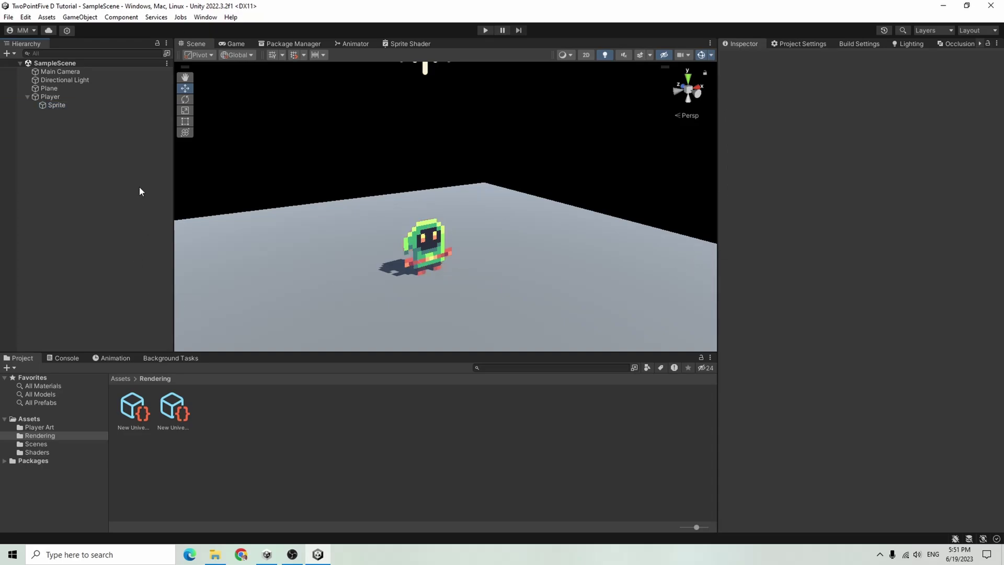
pyautogui.click(80, 98)
pyautogui.click(847, 138)
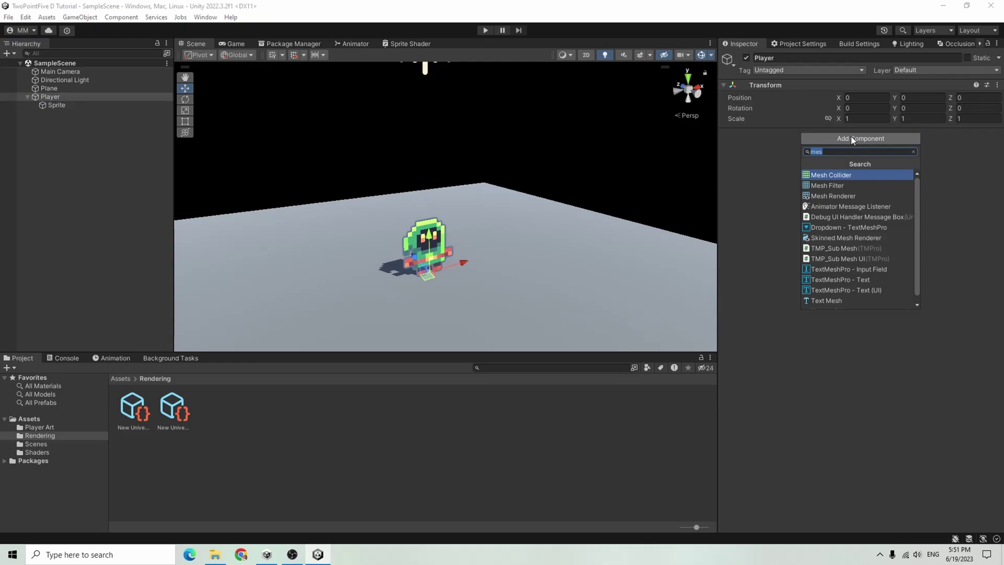
pyautogui.write('anim')
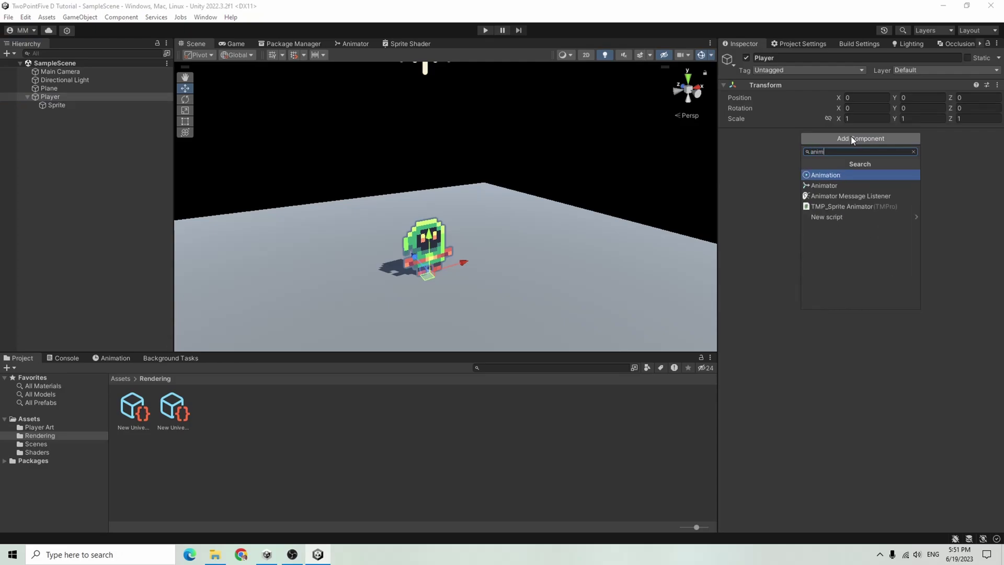
pyautogui.press('Down')
pyautogui.press('Return')
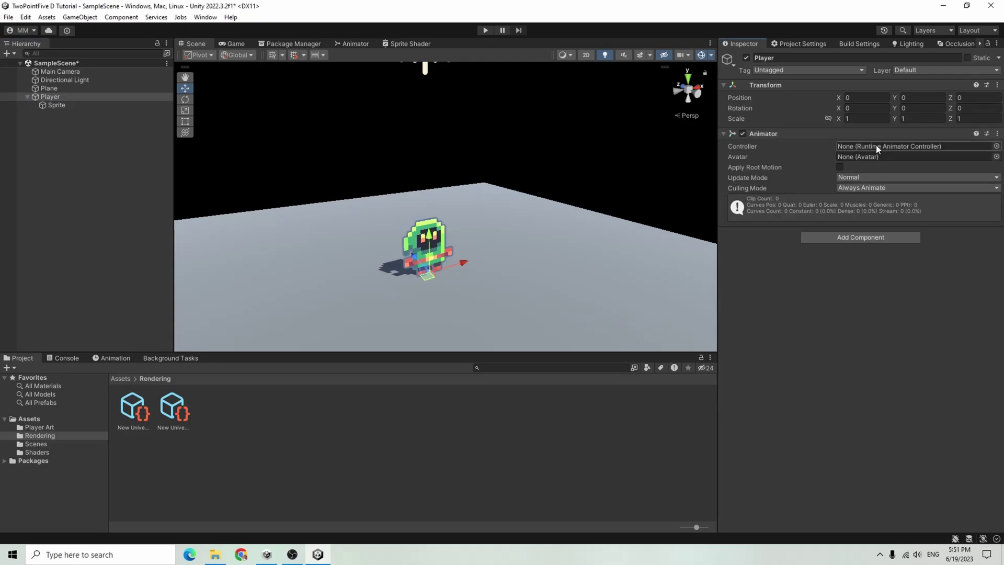
# - Start a new animation clip and create an Animations folder under Assets for it
pyautogui.click(115, 358)
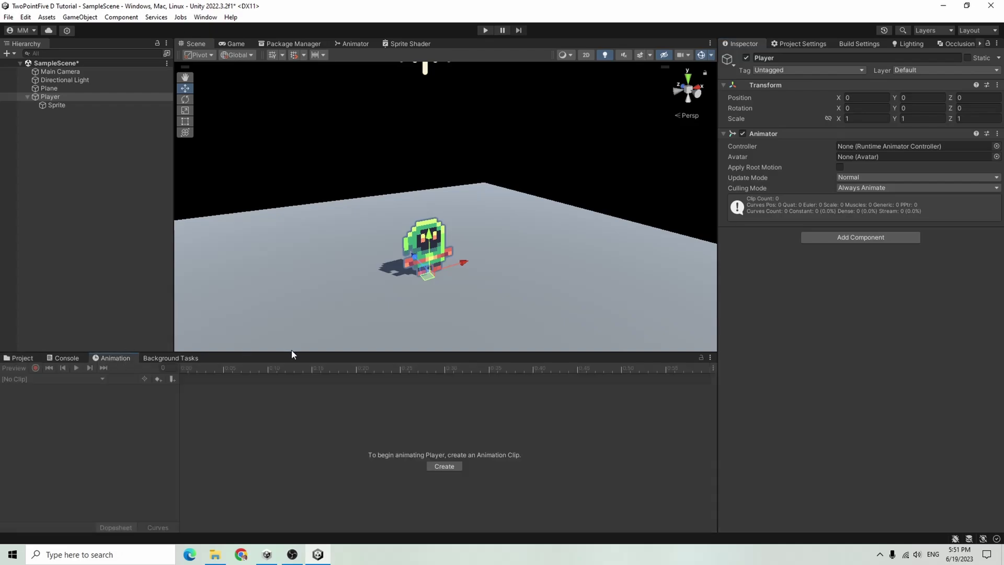
pyautogui.moveTo(294, 354); pyautogui.dragTo(297, 312)
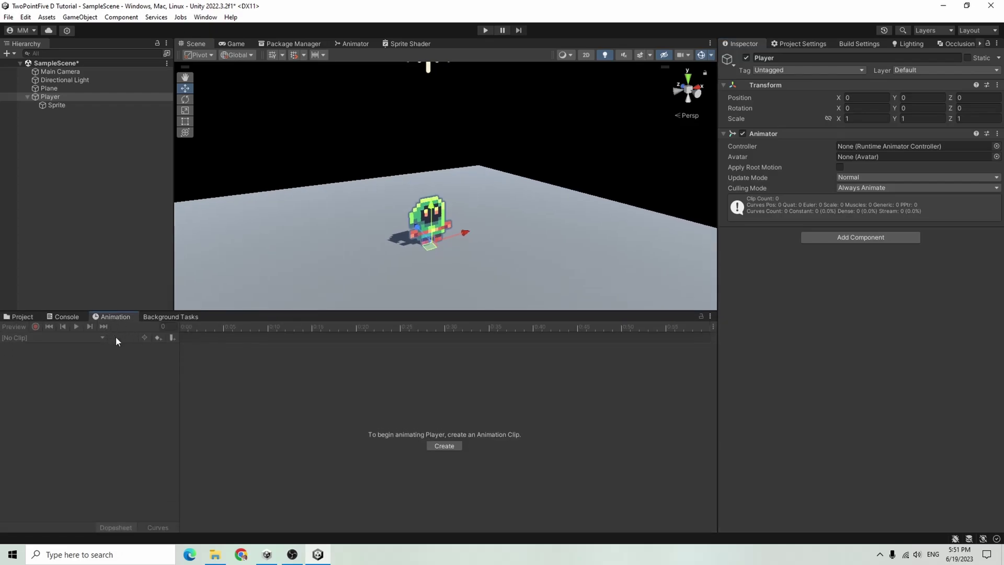
pyautogui.click(458, 447)
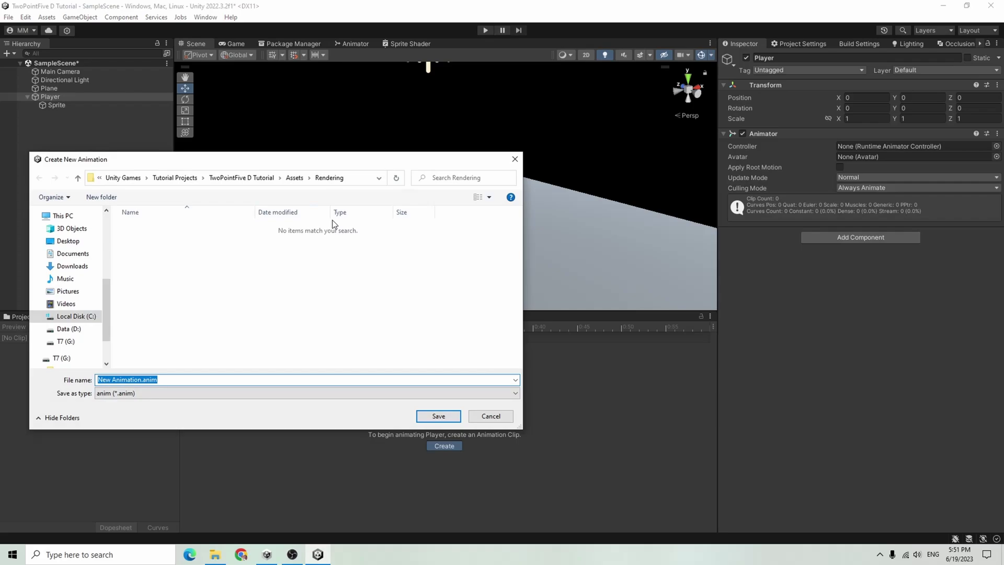
pyautogui.click(294, 177)
pyautogui.rightClick(137, 341)
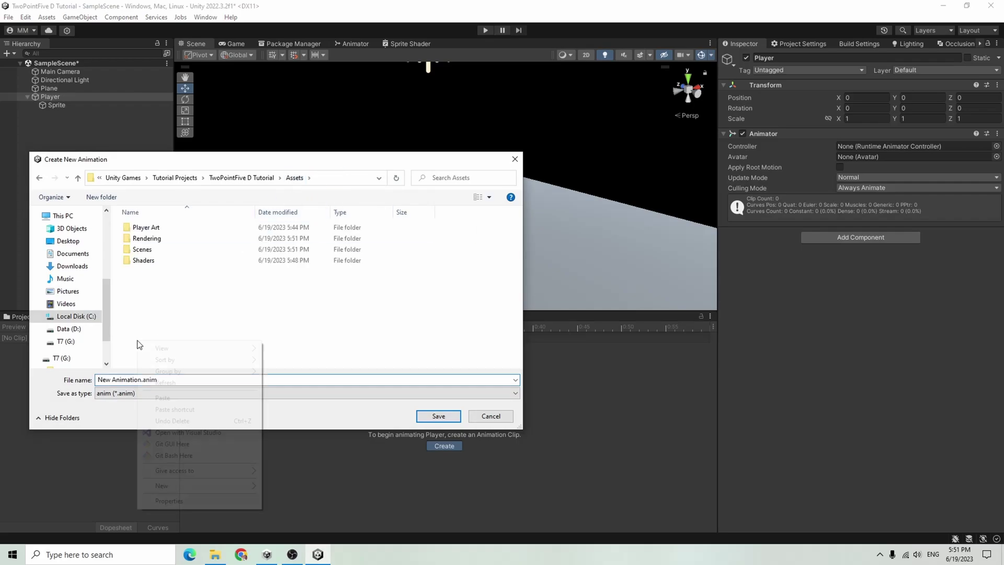
pyautogui.moveTo(218, 487)
pyautogui.click(282, 486)
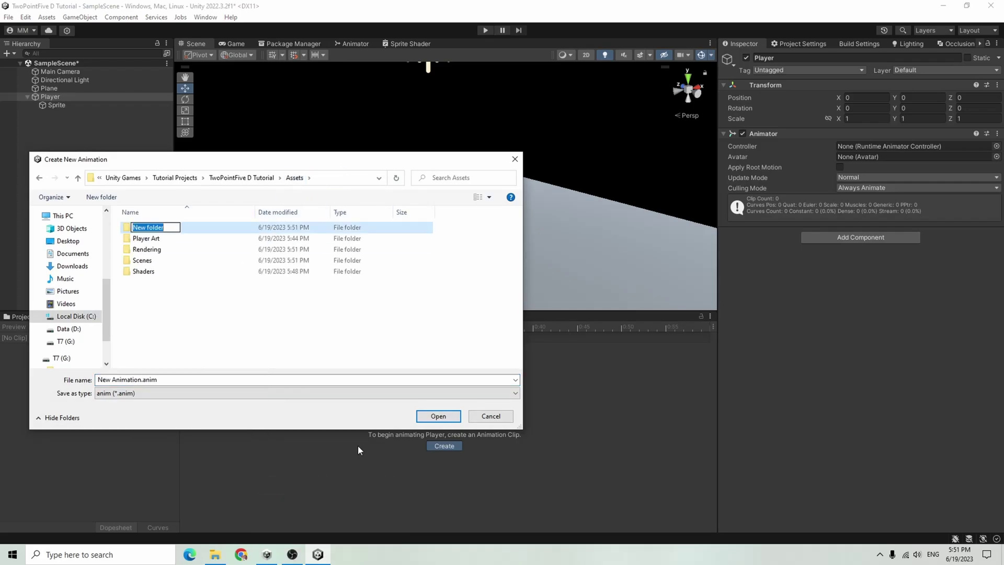
pyautogui.write('Animations')
pyautogui.press('Return')
# - Save the clip as PlayerWalk in the Animations folder
pyautogui.click(188, 379)
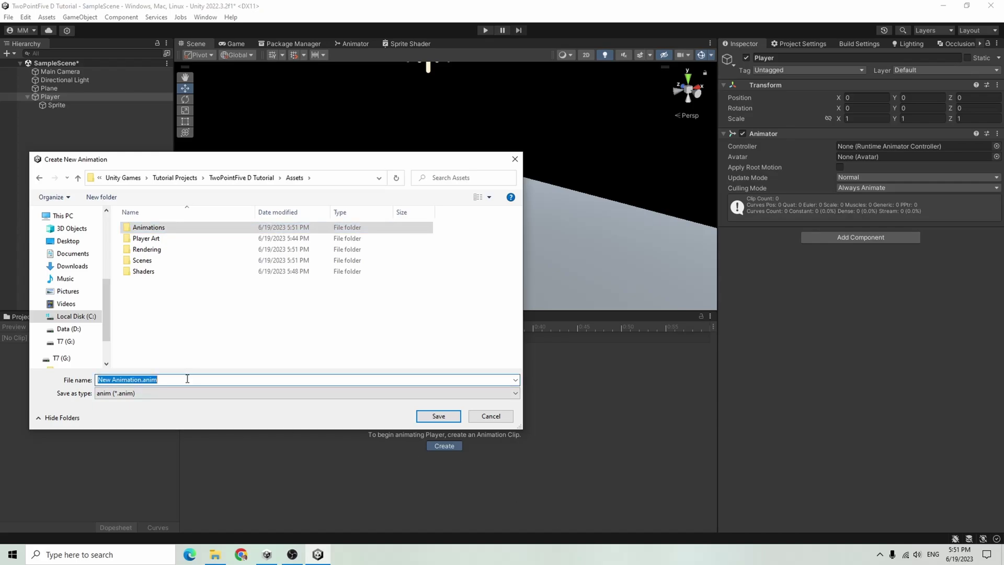
pyautogui.write('Player')
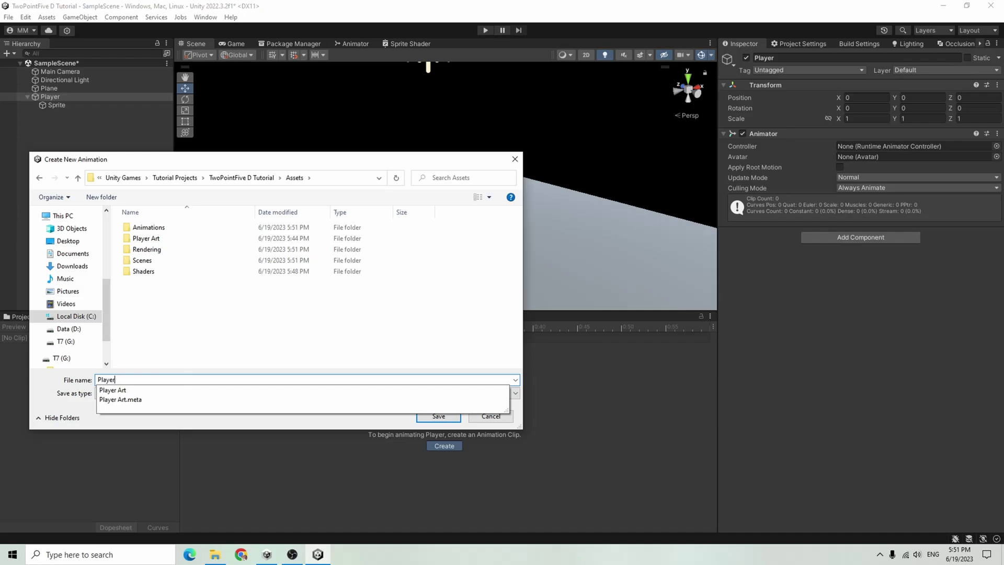
pyautogui.write('Walk')
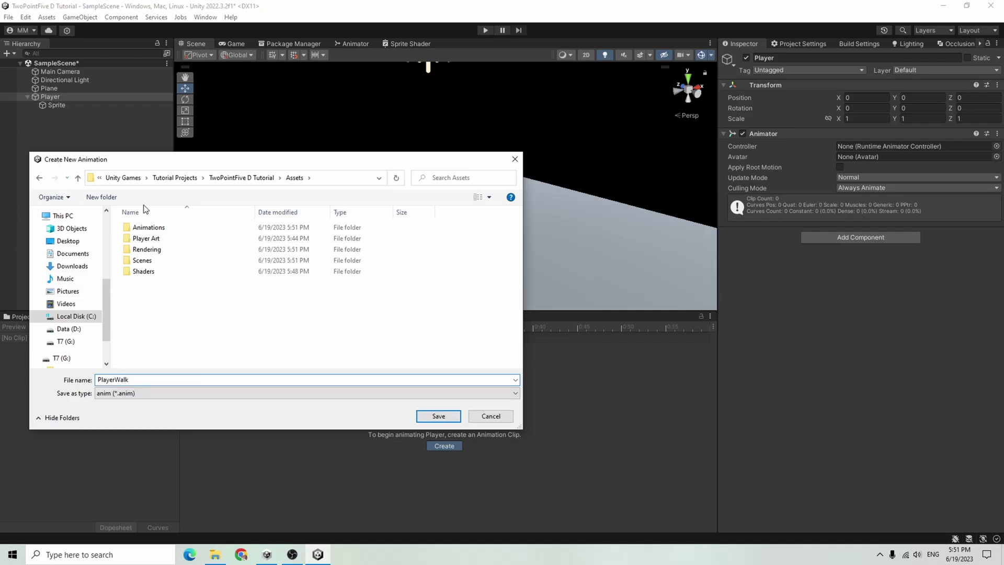
pyautogui.doubleClick(157, 227)
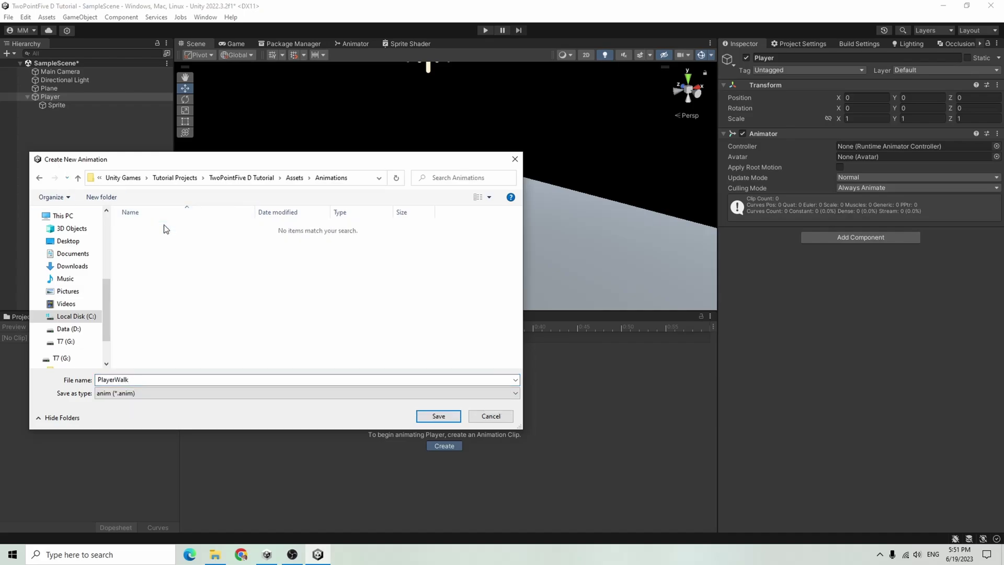
pyautogui.click(439, 416)
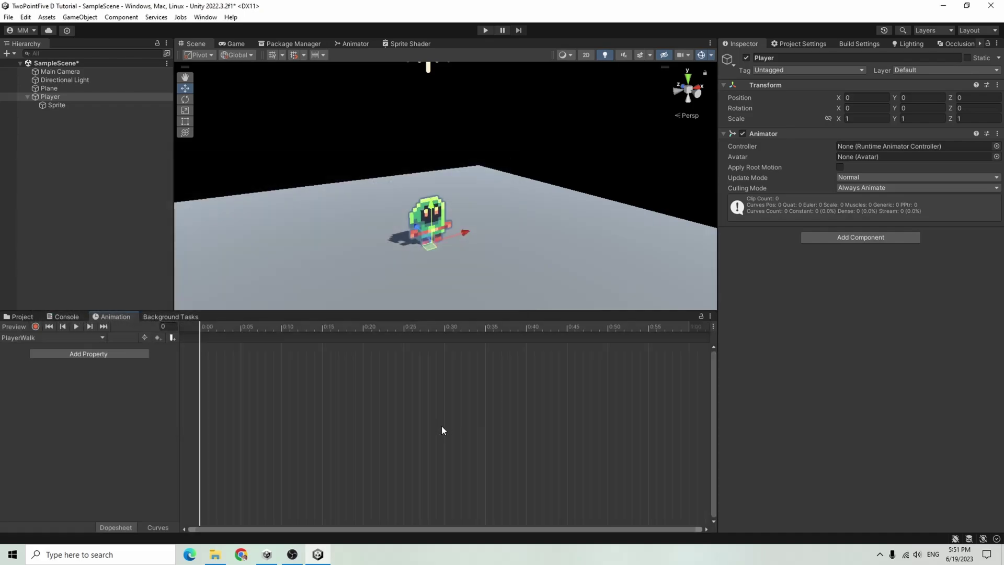
# - Record Sprite keyframes: Player Adventure Character_1 at frame 0 and Character_0 at frame 10
pyautogui.click(36, 326)
pyautogui.click(83, 104)
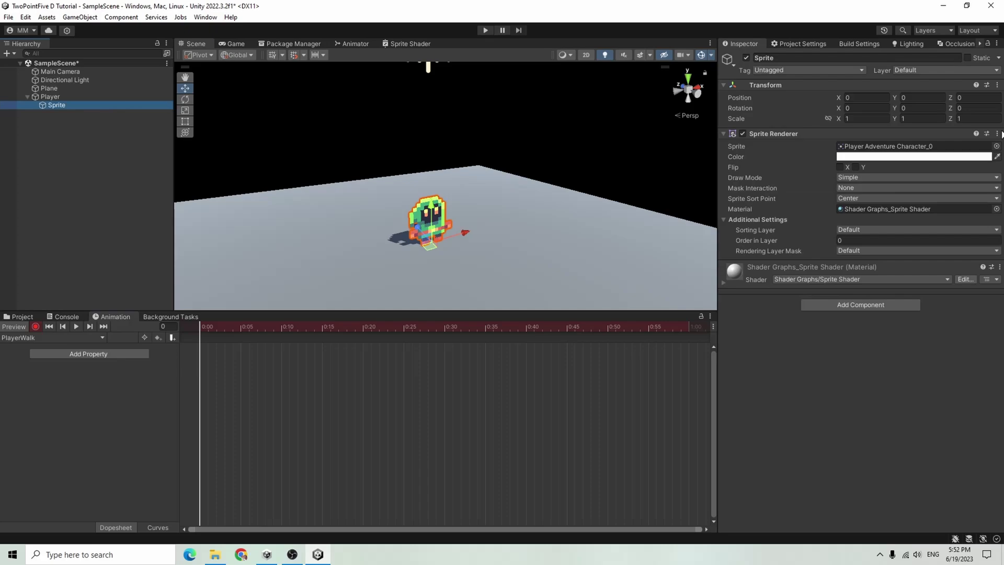
pyautogui.click(996, 146)
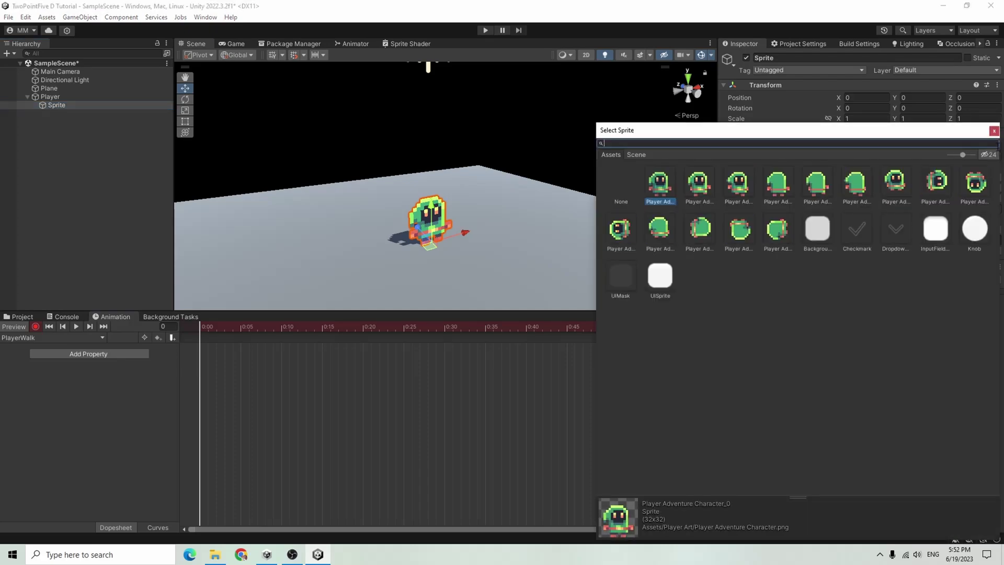
pyautogui.click(706, 188)
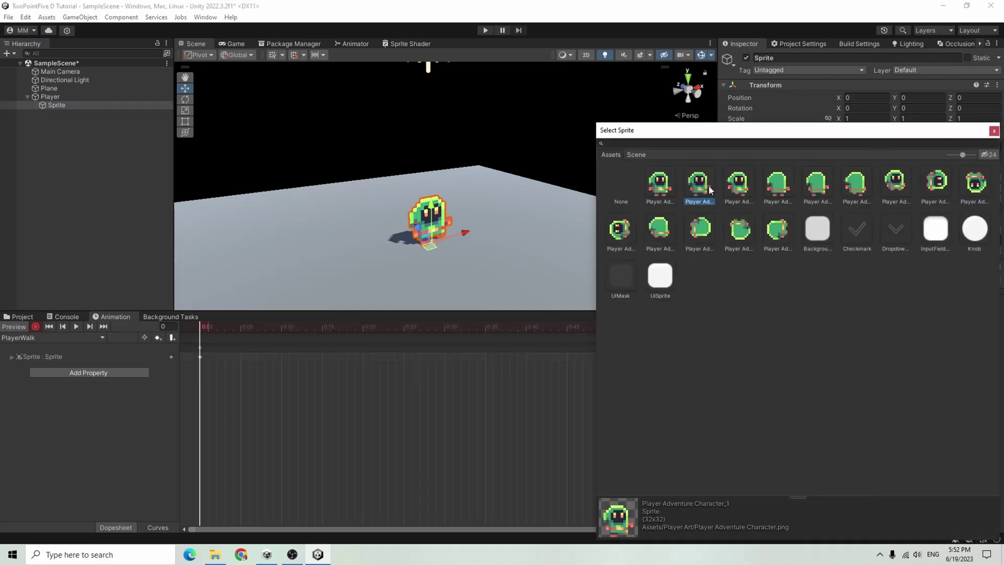
pyautogui.click(36, 327)
pyautogui.click(282, 328)
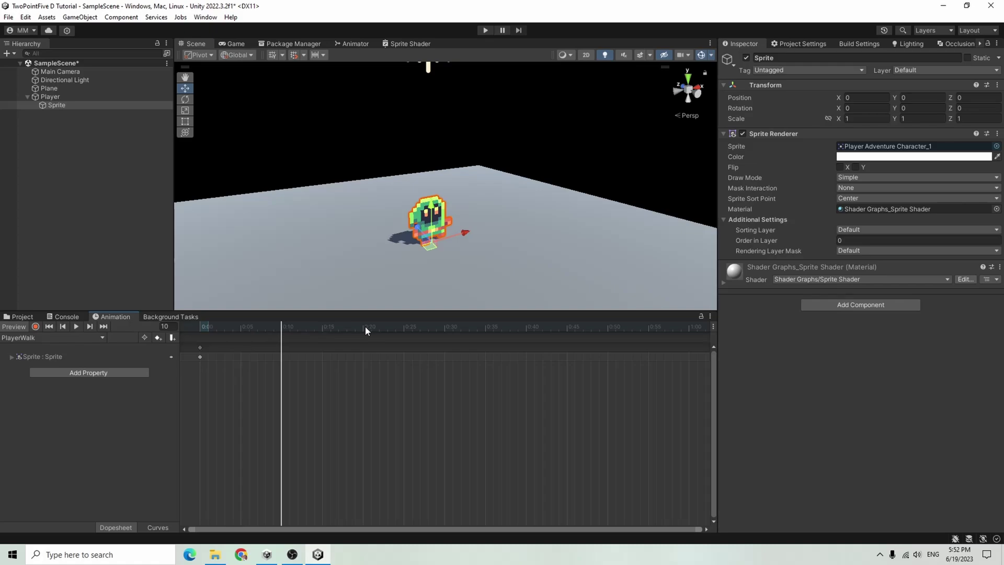
pyautogui.click(35, 327)
pyautogui.click(997, 147)
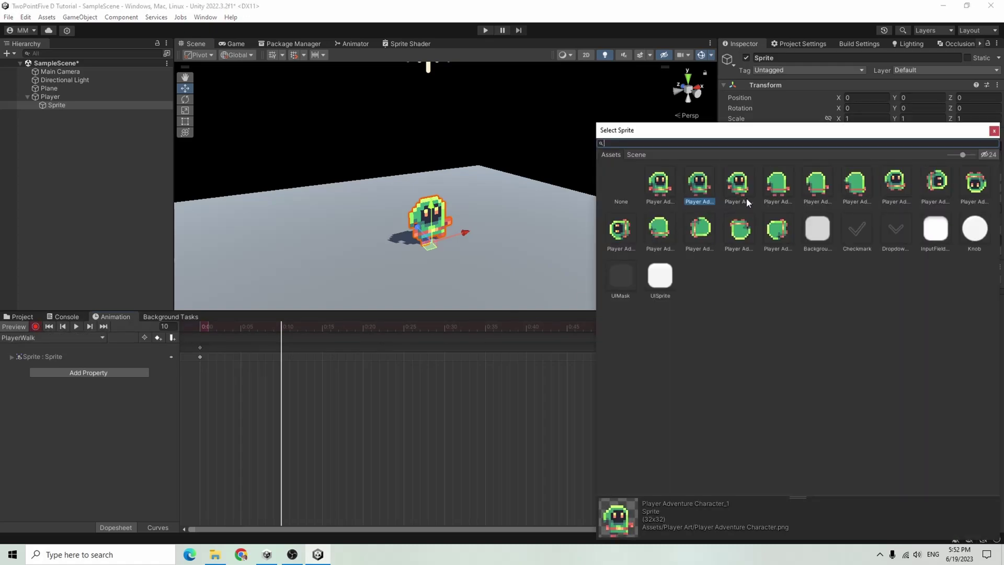
pyautogui.click(669, 188)
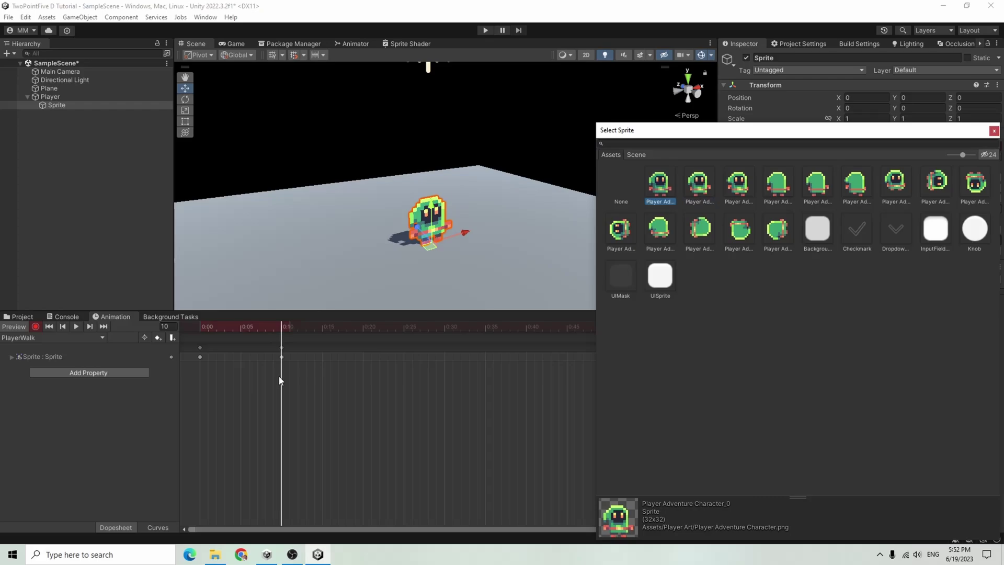
# - Key Character_2 at frame 20, Character_0 at 30 and Character_1 at 40, then stop recording
pyautogui.click(366, 328)
pyautogui.click(997, 146)
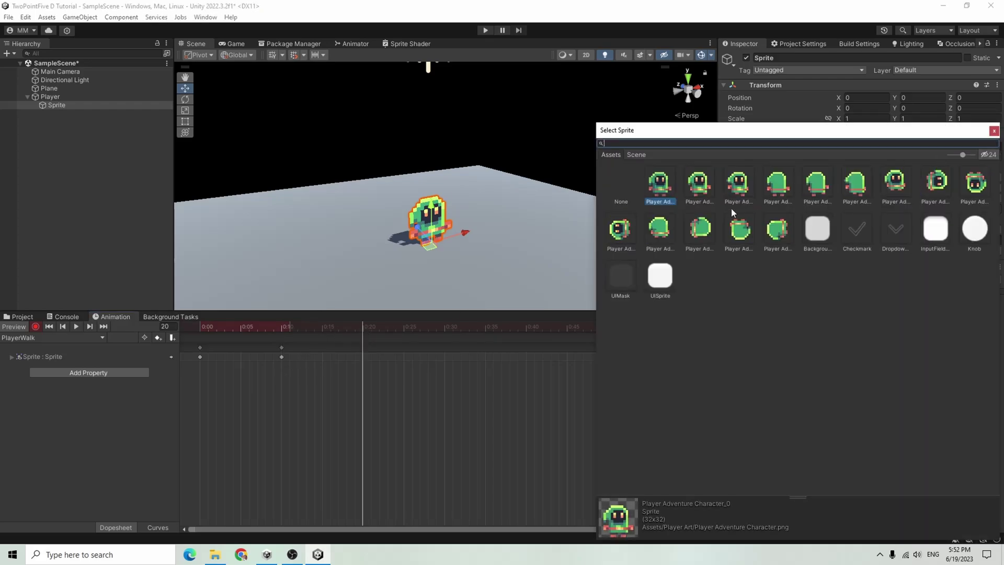
pyautogui.doubleClick(744, 186)
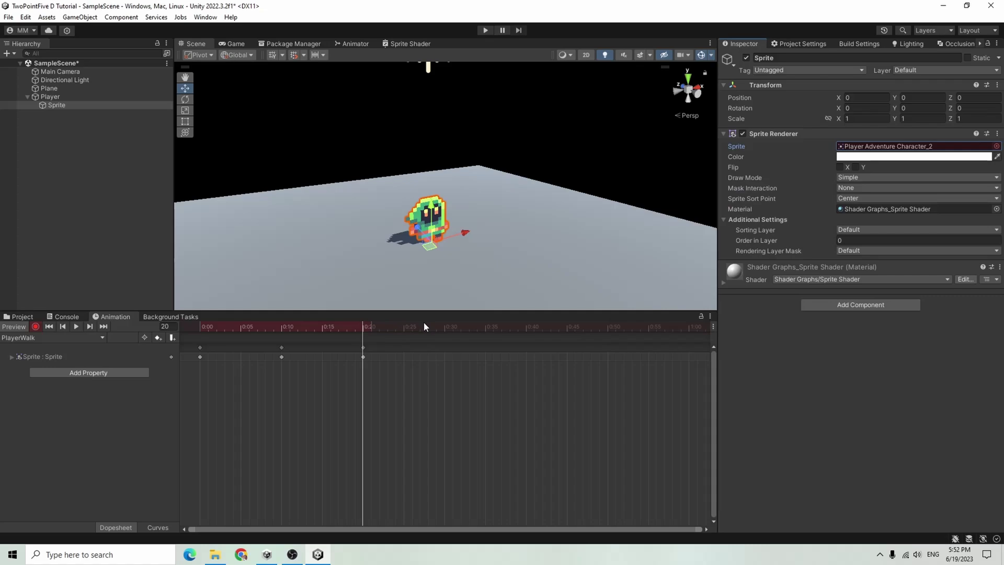
pyautogui.click(444, 326)
pyautogui.click(997, 146)
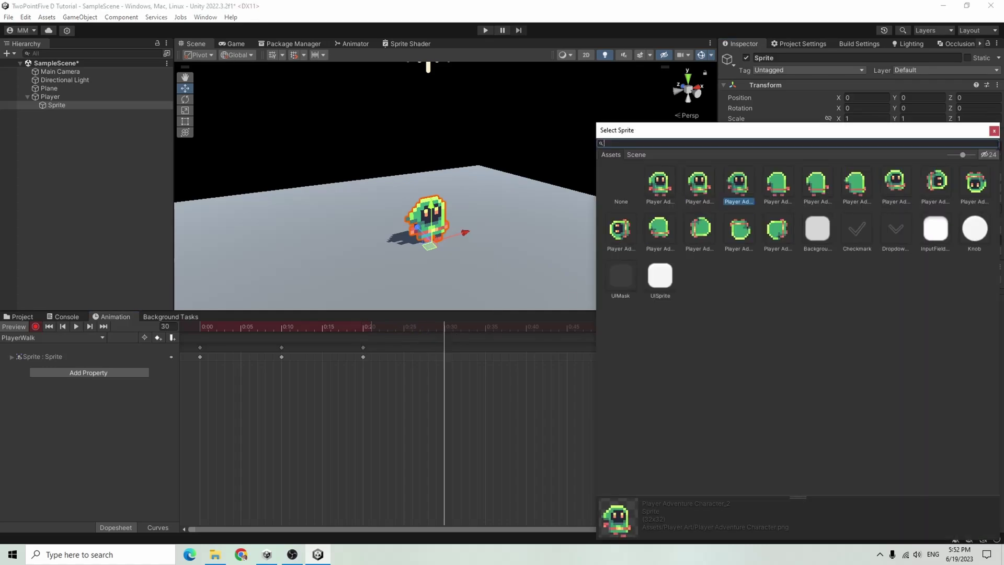
pyautogui.click(667, 192)
pyautogui.click(527, 328)
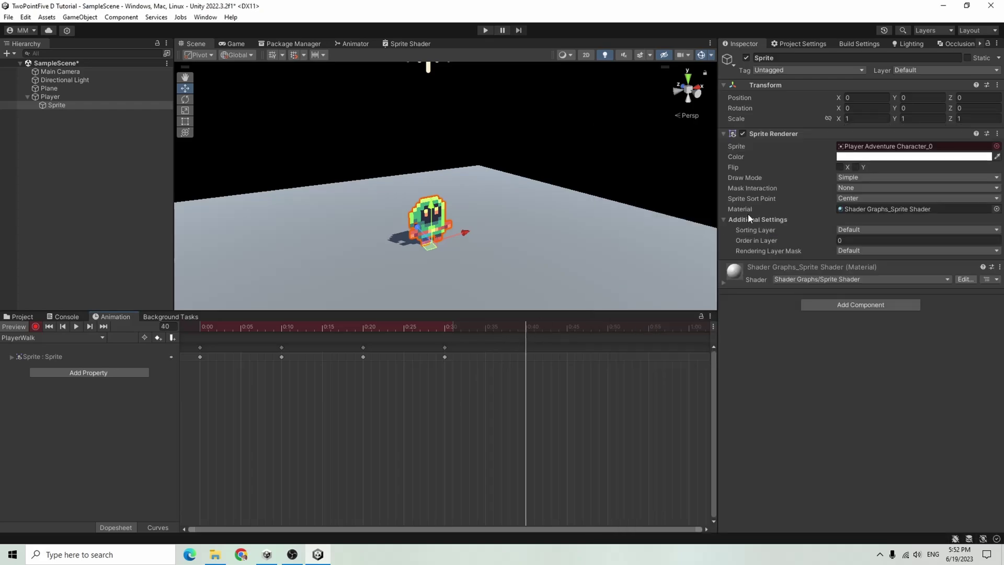
pyautogui.click(997, 144)
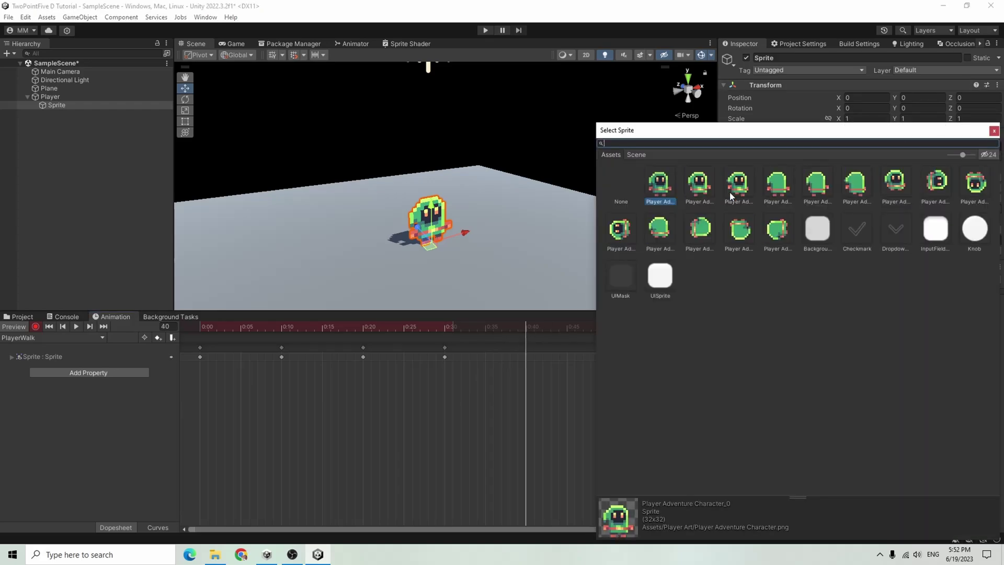
pyautogui.click(701, 186)
pyautogui.click(35, 327)
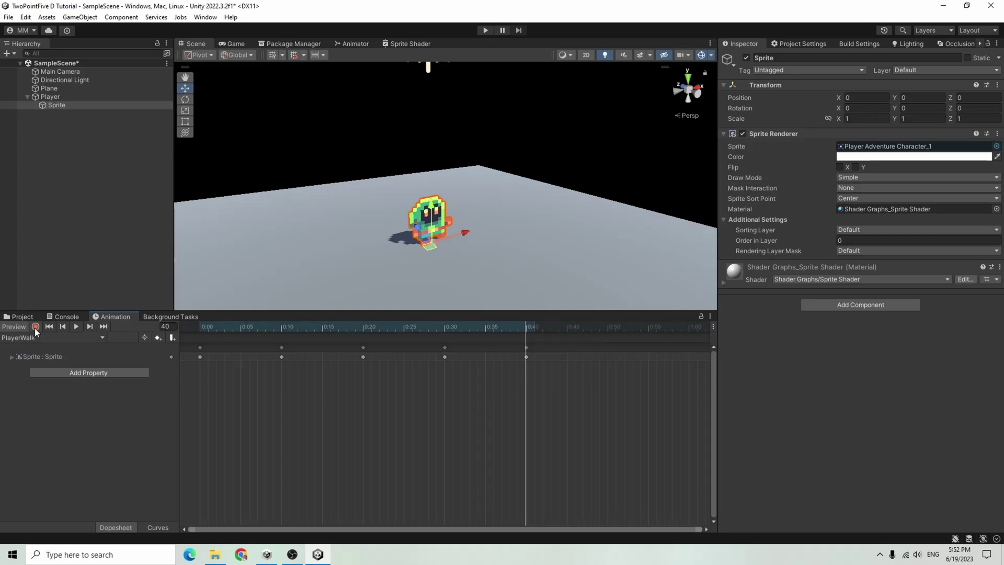
pyautogui.click(326, 179)
pyautogui.keyDown('alt'); pyautogui.moveTo(508, 254); pyautogui.dragTo(486, 224); pyautogui.keyUp('alt')
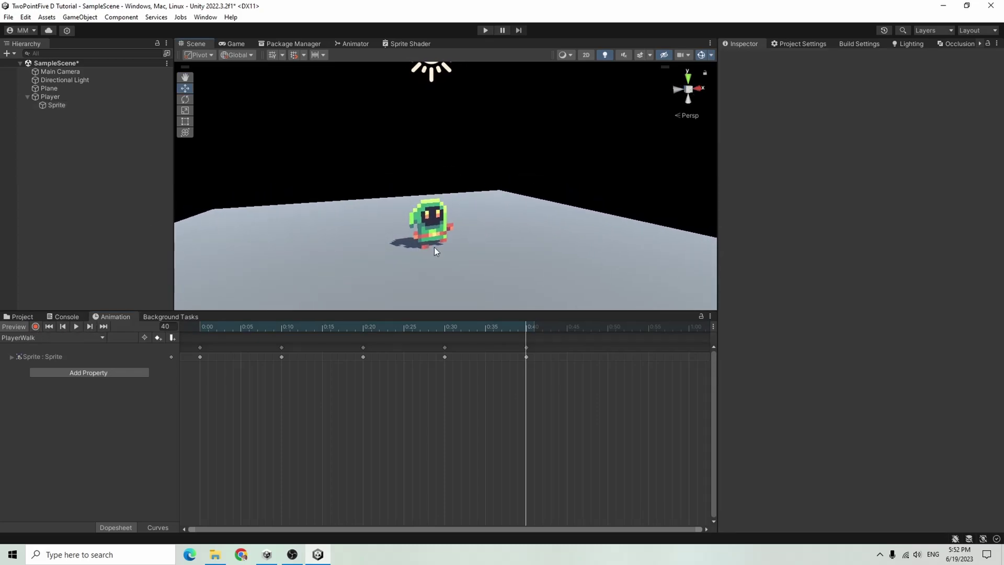
pyautogui.click(76, 326)
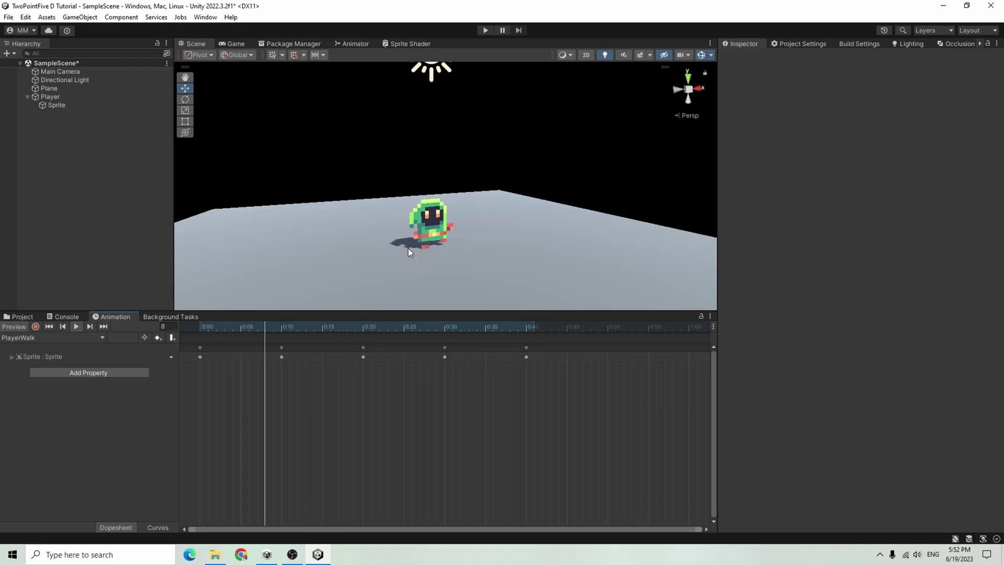
pyautogui.keyDown('alt'); pyautogui.moveTo(408, 248); pyautogui.dragTo(426, 198); pyautogui.keyUp('alt')
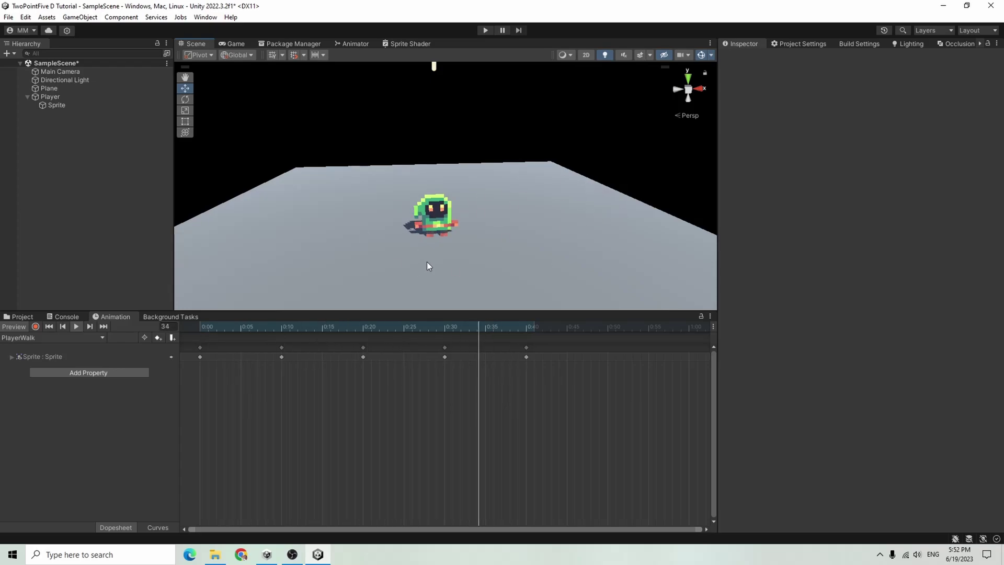
pyautogui.keyDown('alt'); pyautogui.moveTo(451, 234); pyautogui.dragTo(628, 206); pyautogui.keyUp('alt')
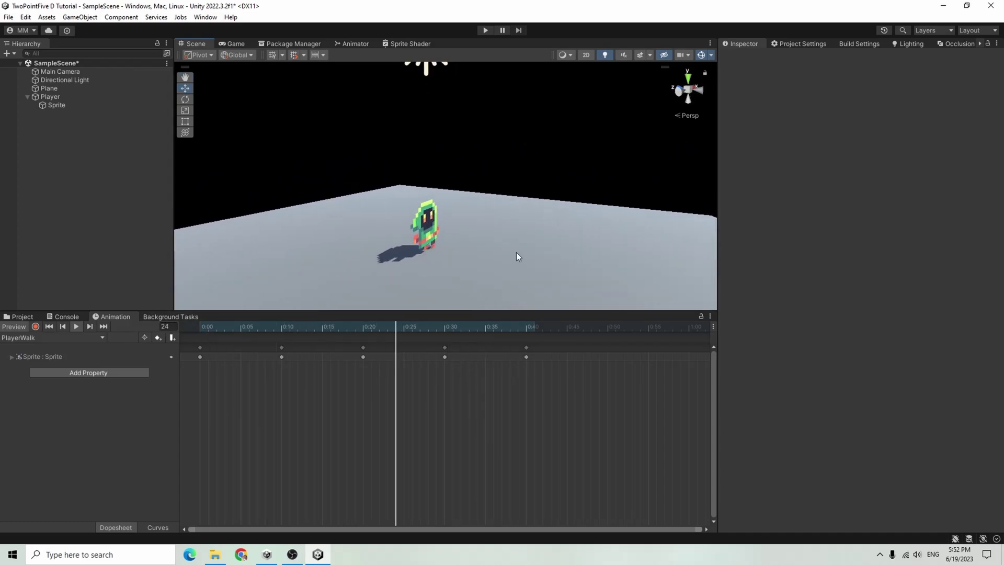
pyautogui.keyDown('alt'); pyautogui.moveTo(516, 254); pyautogui.dragTo(305, 280); pyautogui.keyUp('alt')
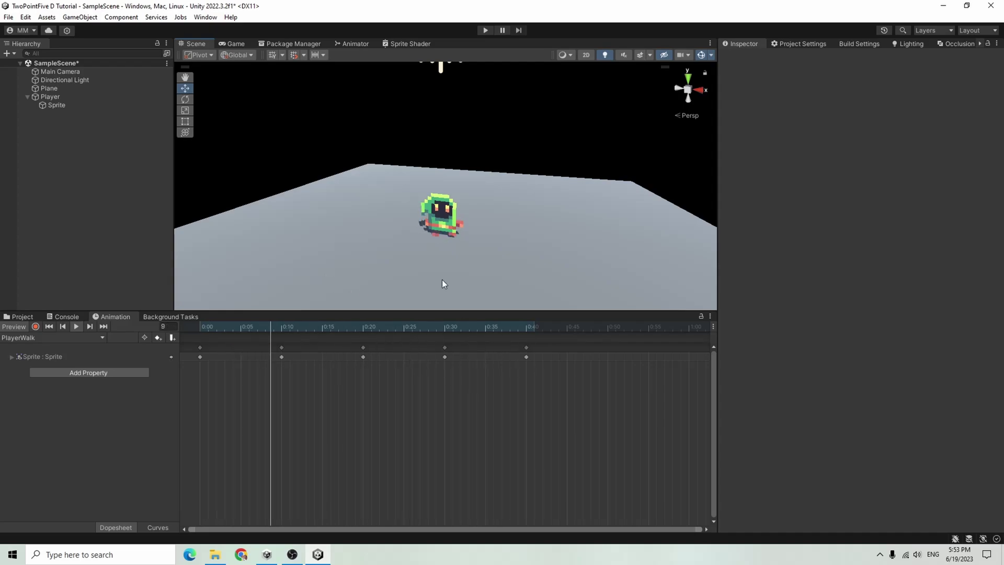
pyautogui.keyDown('alt'); pyautogui.moveTo(390, 225); pyautogui.dragTo(381, 244); pyautogui.keyUp('alt')
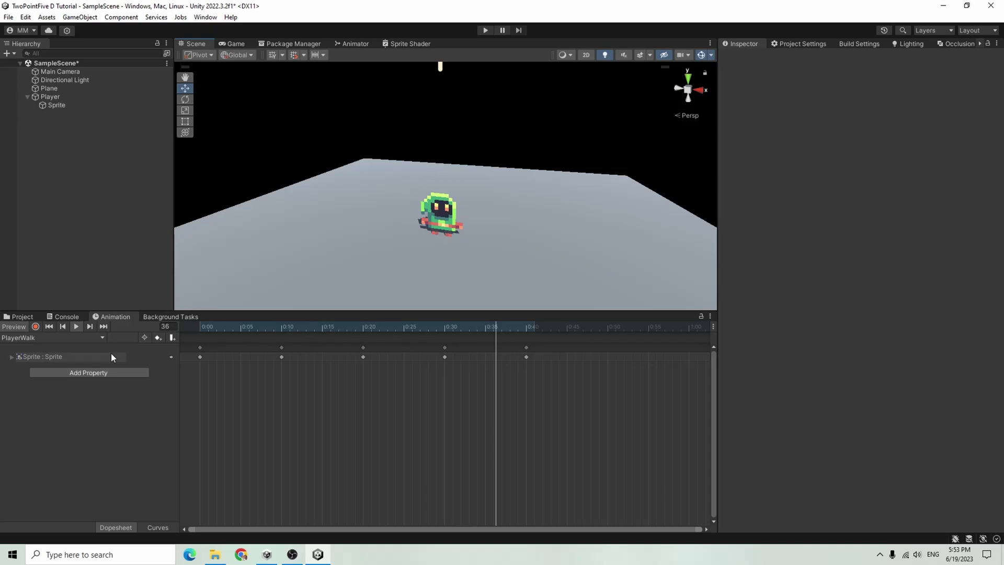
pyautogui.click(76, 327)
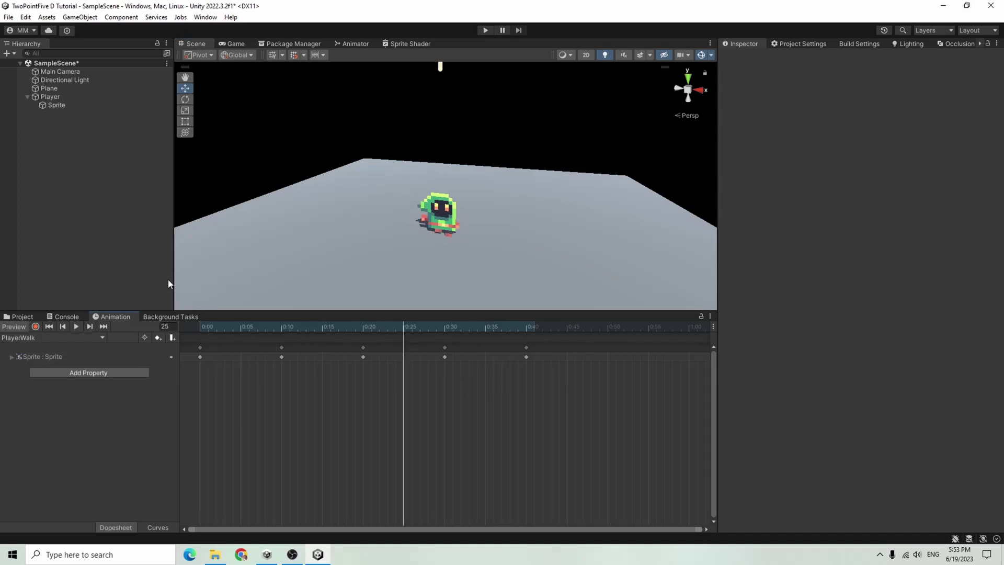